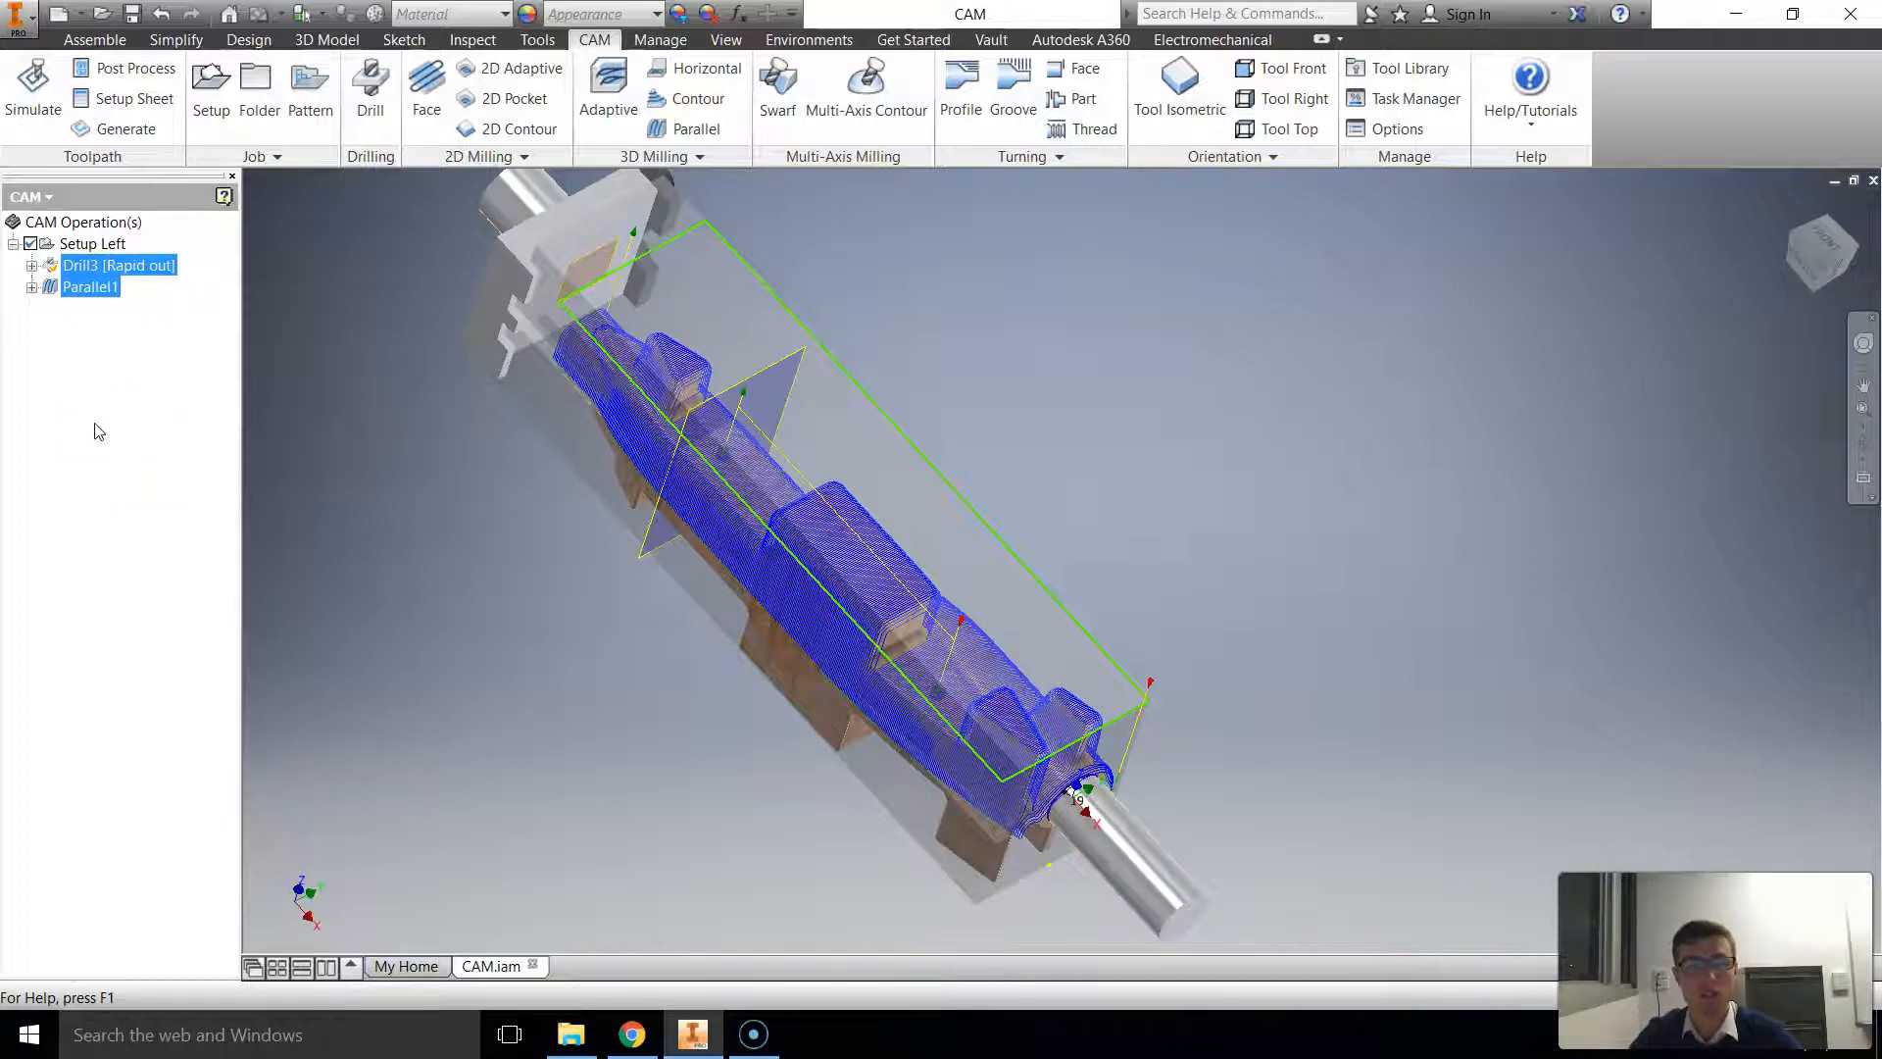
Step: Duplicate the Setup Left setup with its operations and rename the copy Setup Right
{"action": "left_click", "coordinate": [78, 243]}
{"action": "right_click", "coordinate": [80, 244]}
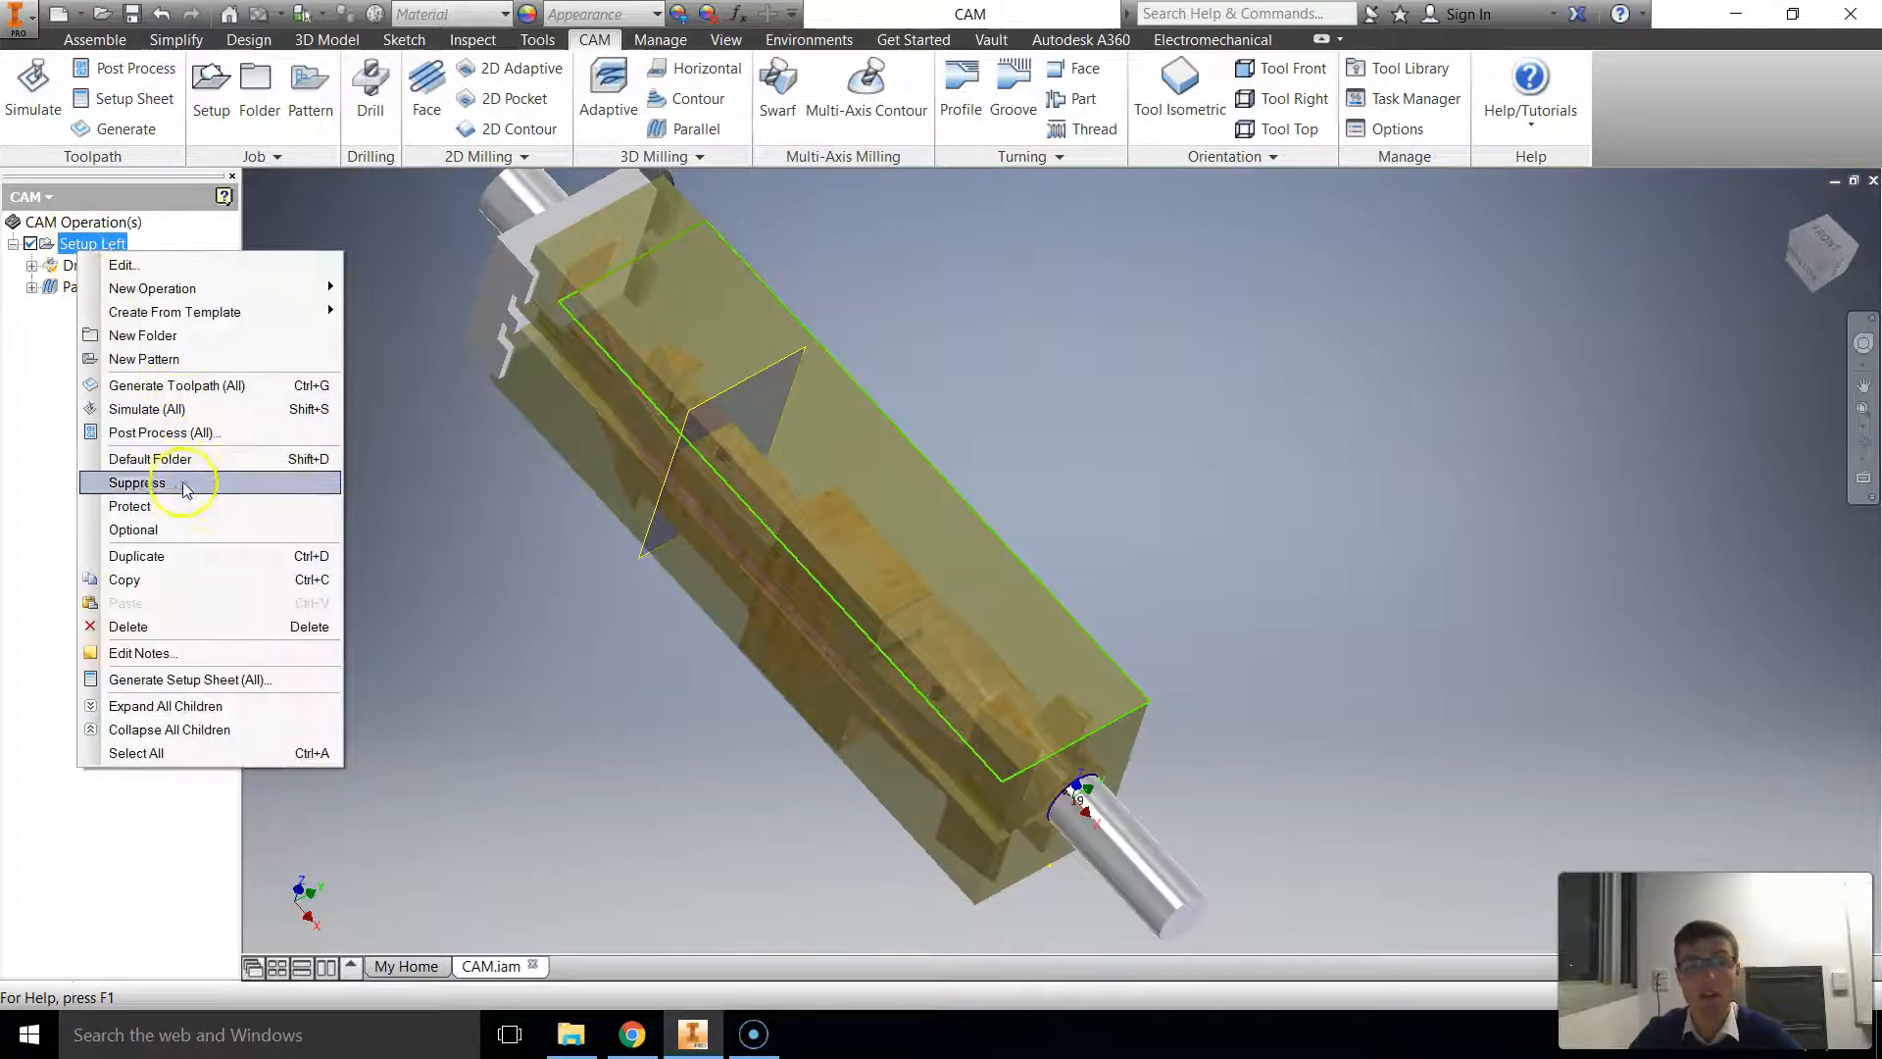
{"action": "left_click", "coordinate": [139, 556]}
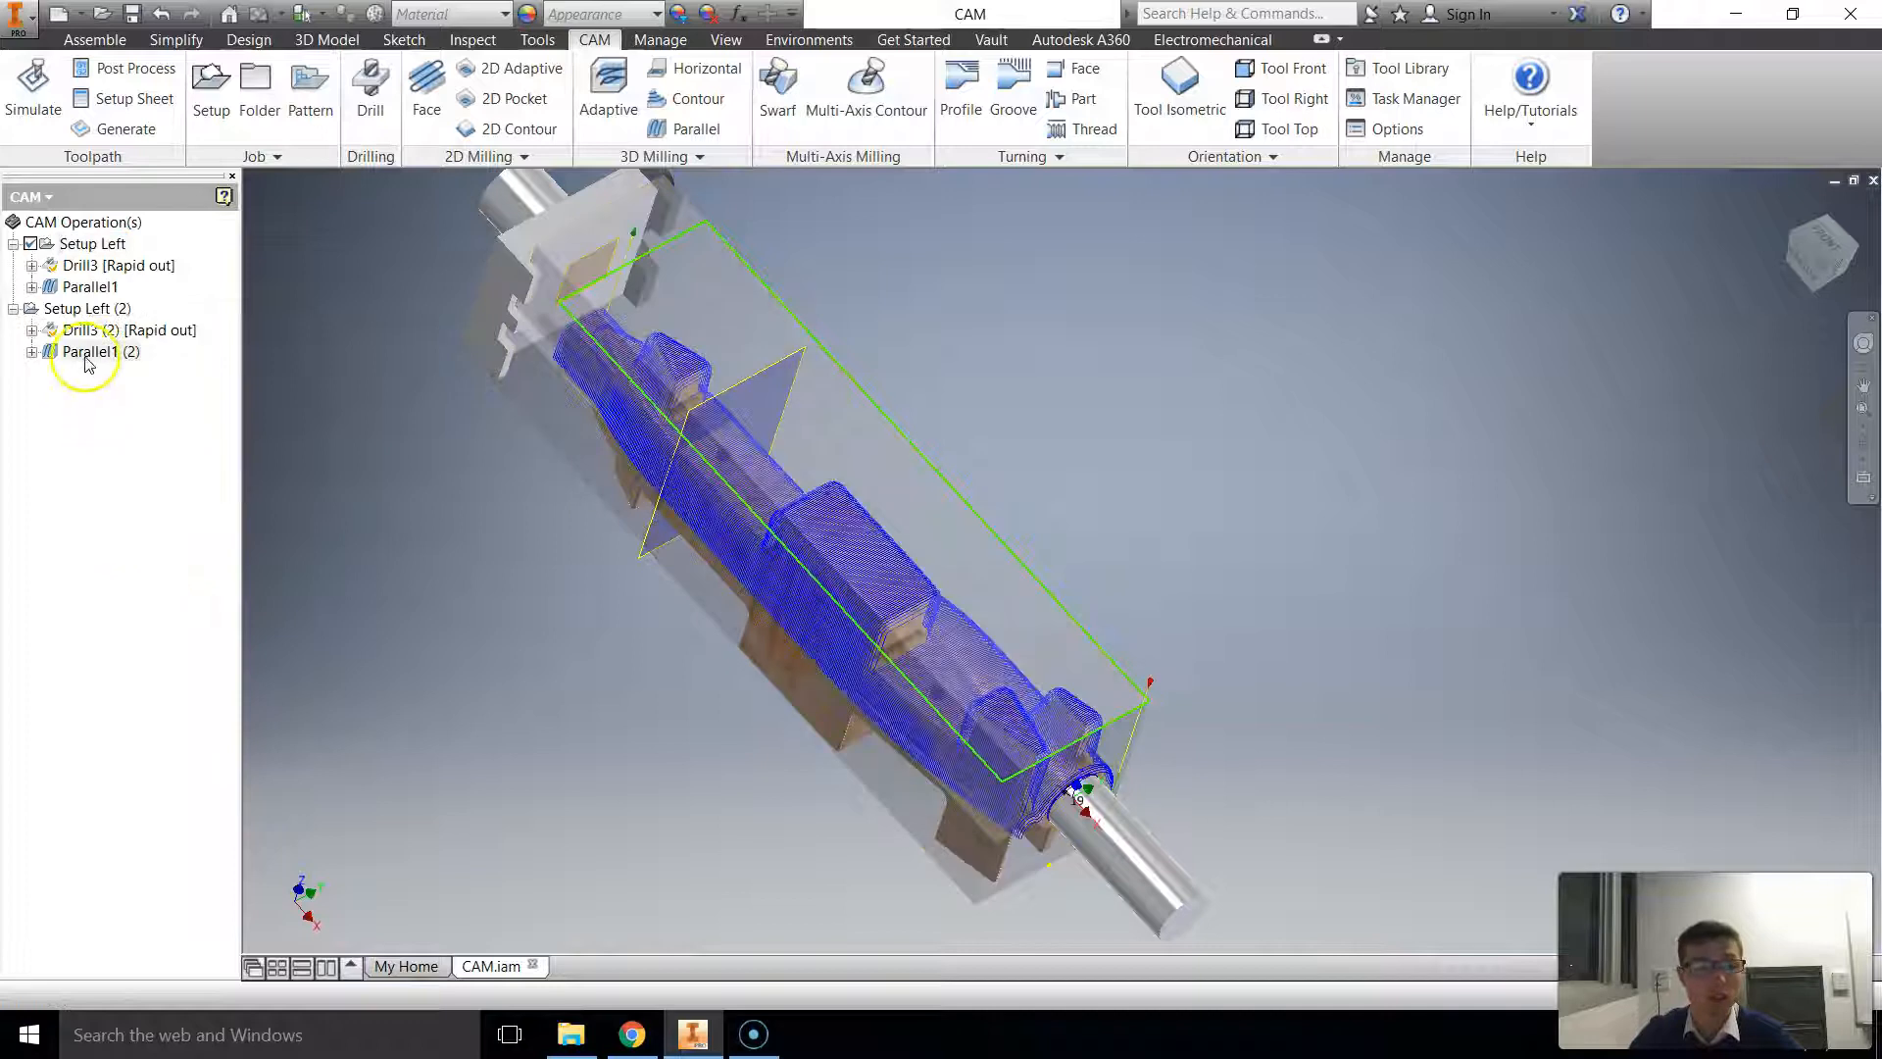
{"action": "left_click", "coordinate": [106, 311]}
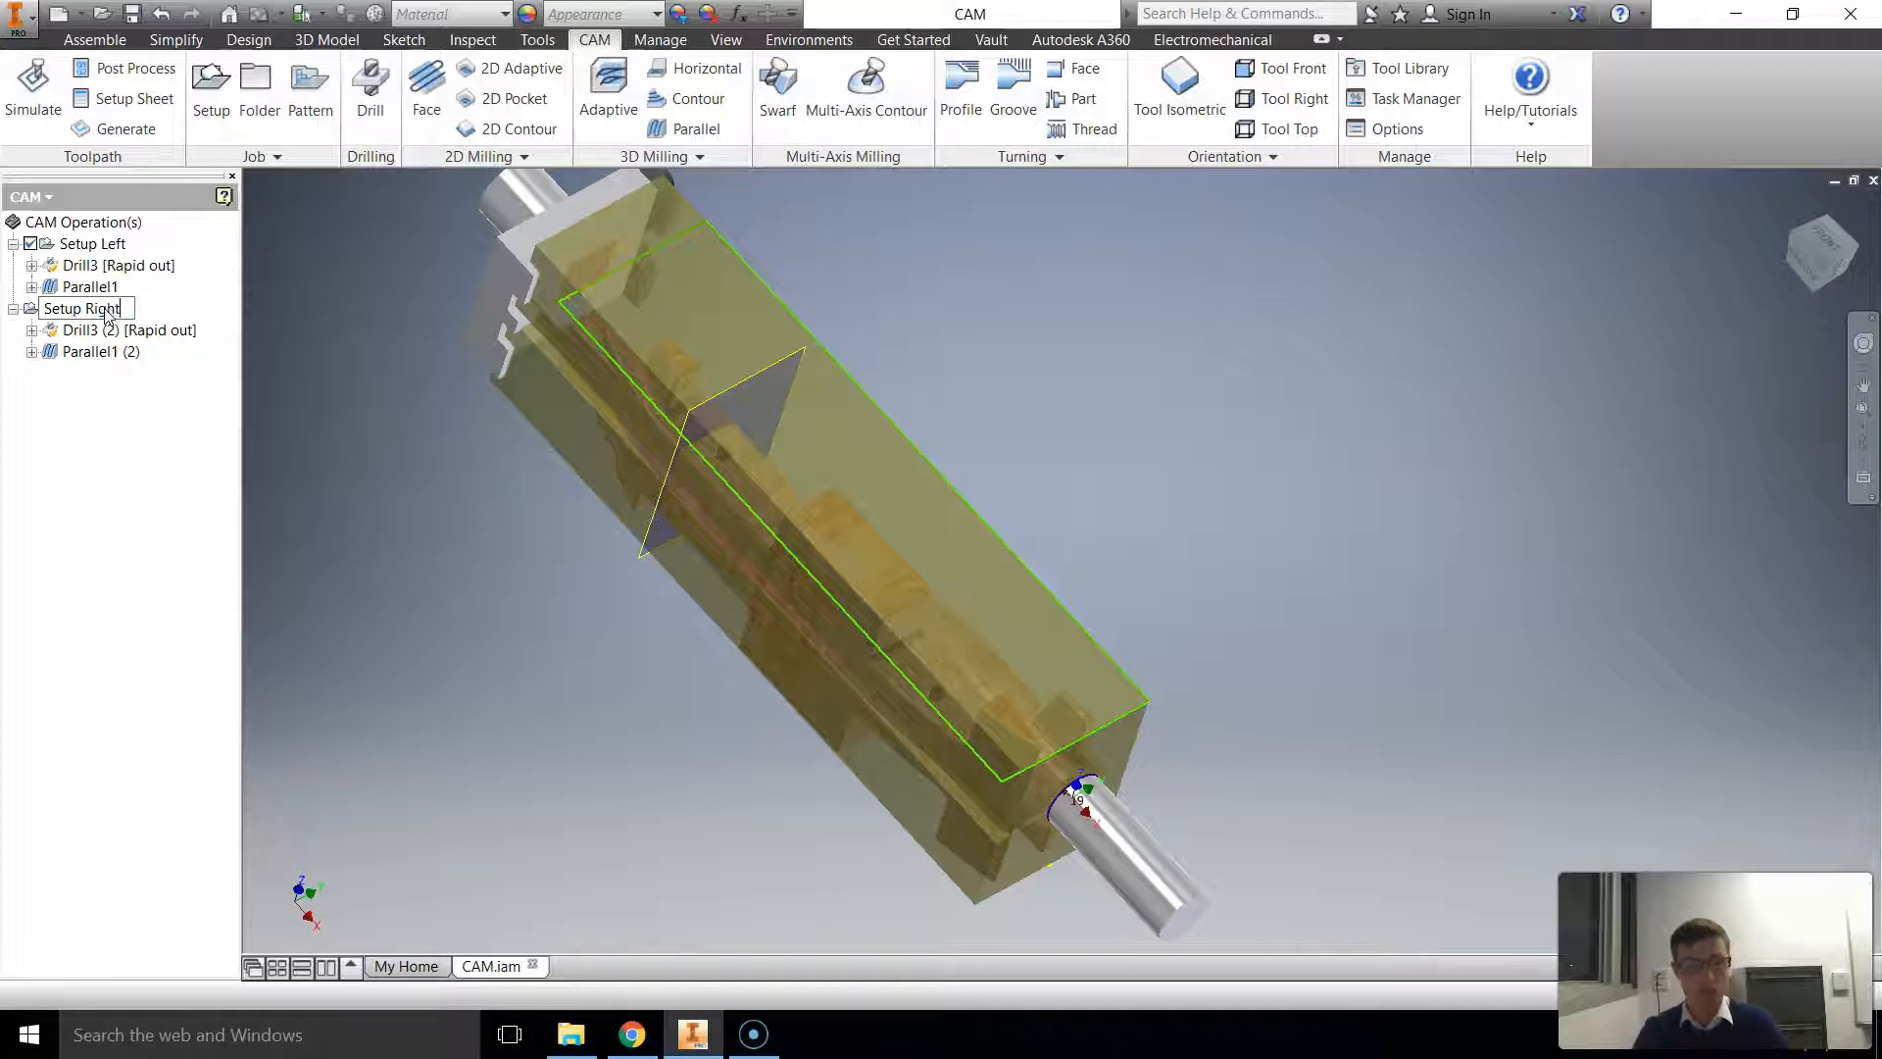
{"action": "left_click", "coordinate": [125, 462]}
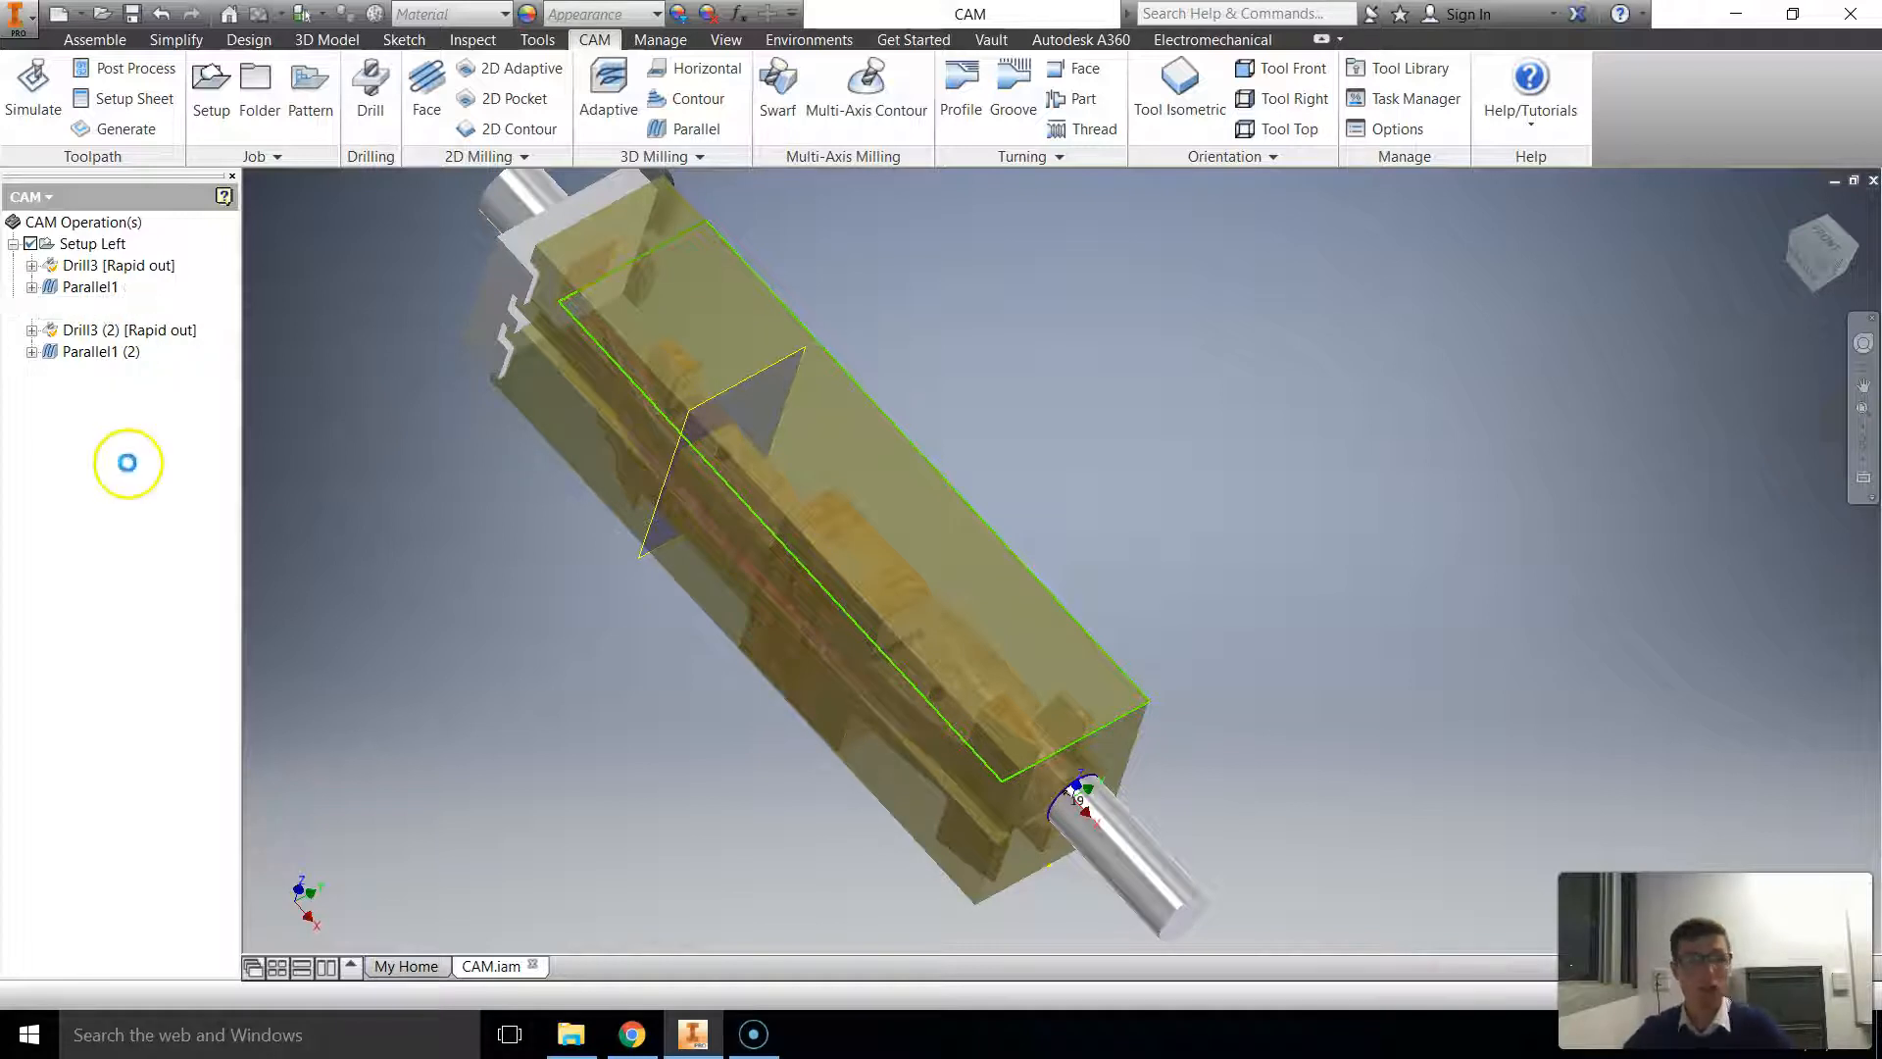
Step: Edit Setup Right and turn off both the Z-axis flip and the Y-axis flip of its work coordinate system
{"action": "left_click", "coordinate": [88, 341]}
{"action": "right_click", "coordinate": [77, 311]}
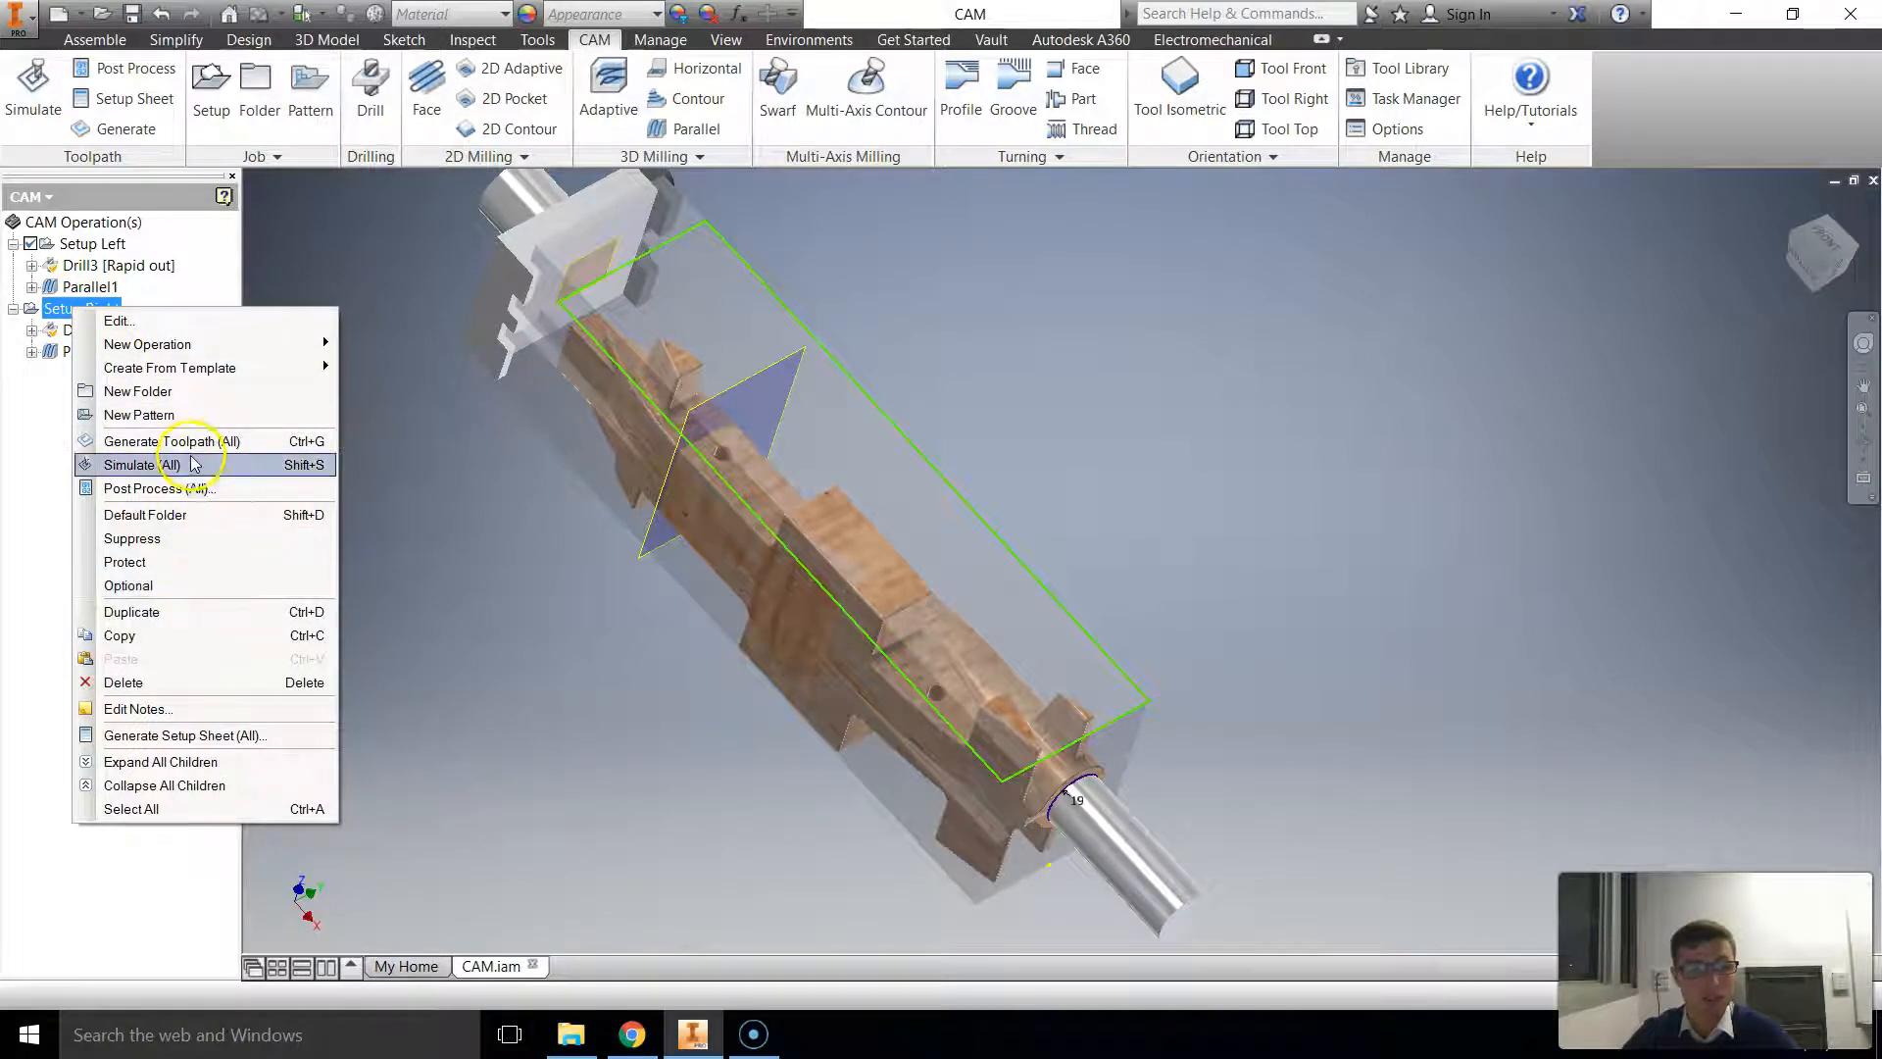
{"action": "left_click", "coordinate": [162, 321]}
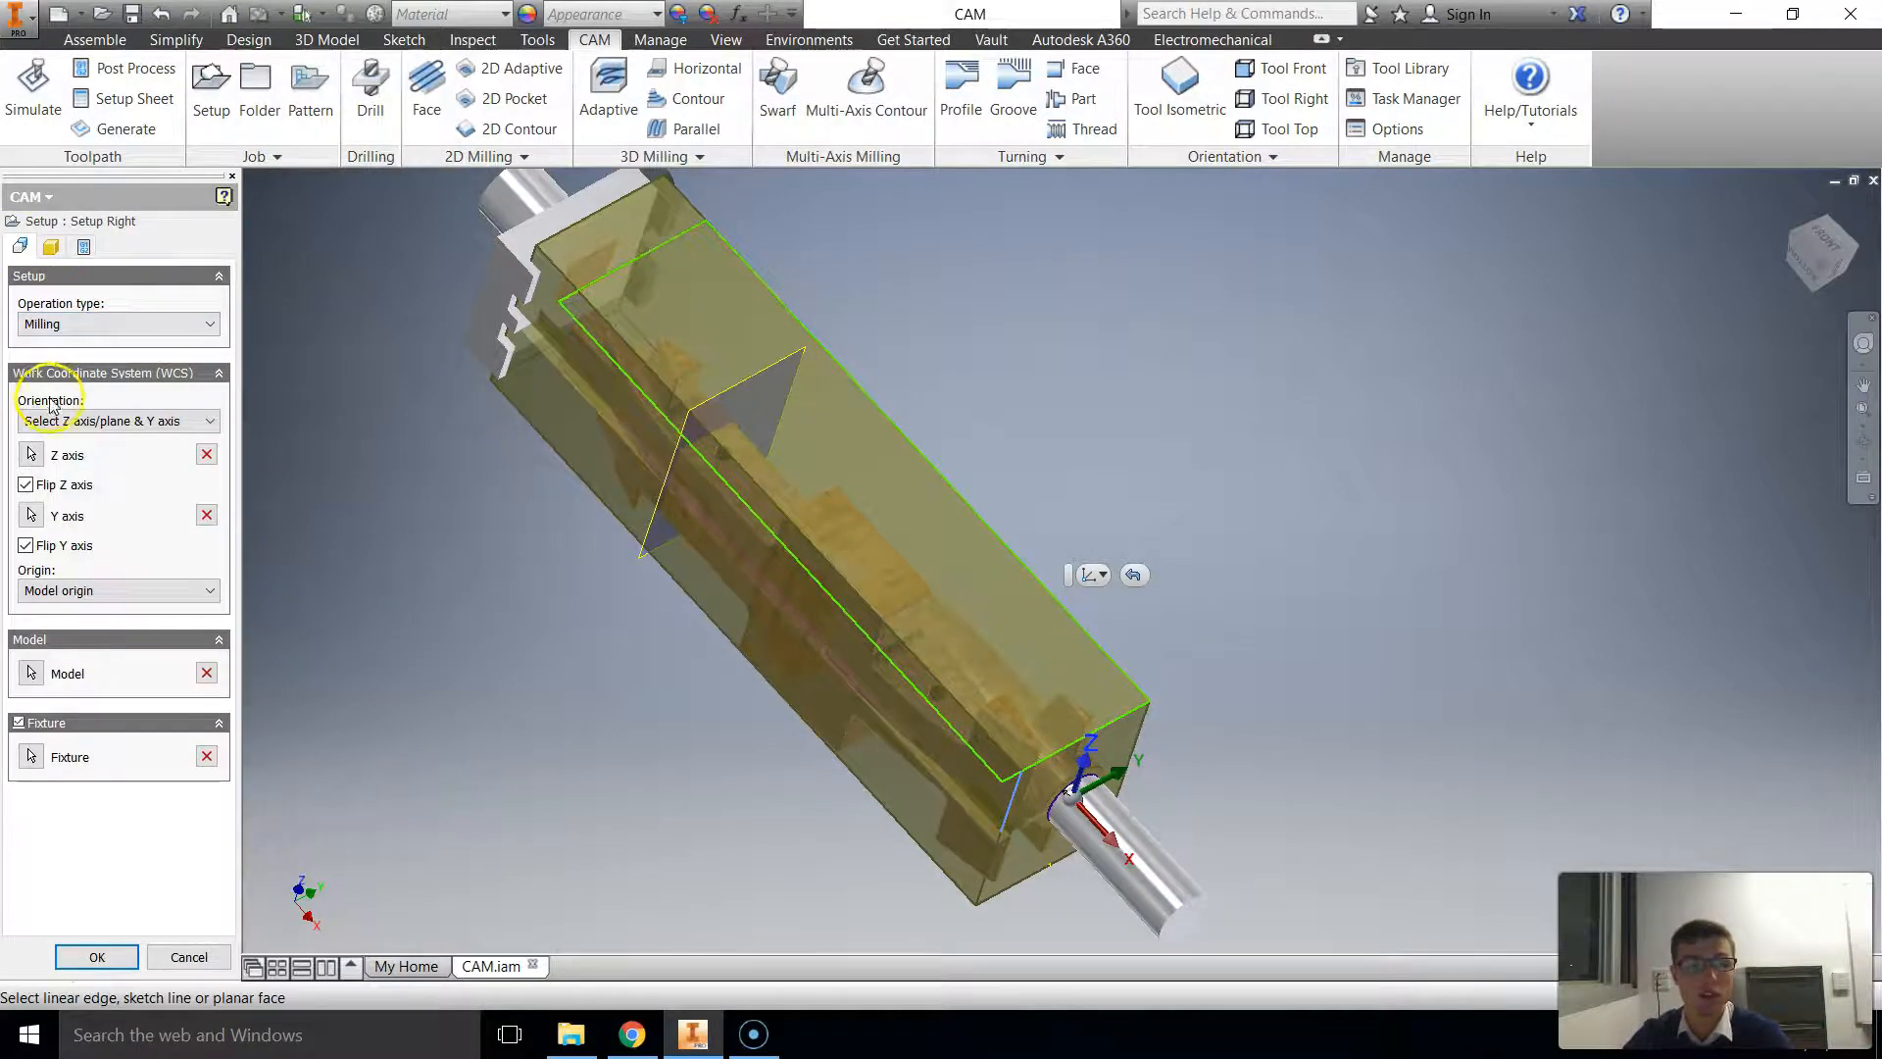
{"action": "left_click", "coordinate": [27, 486]}
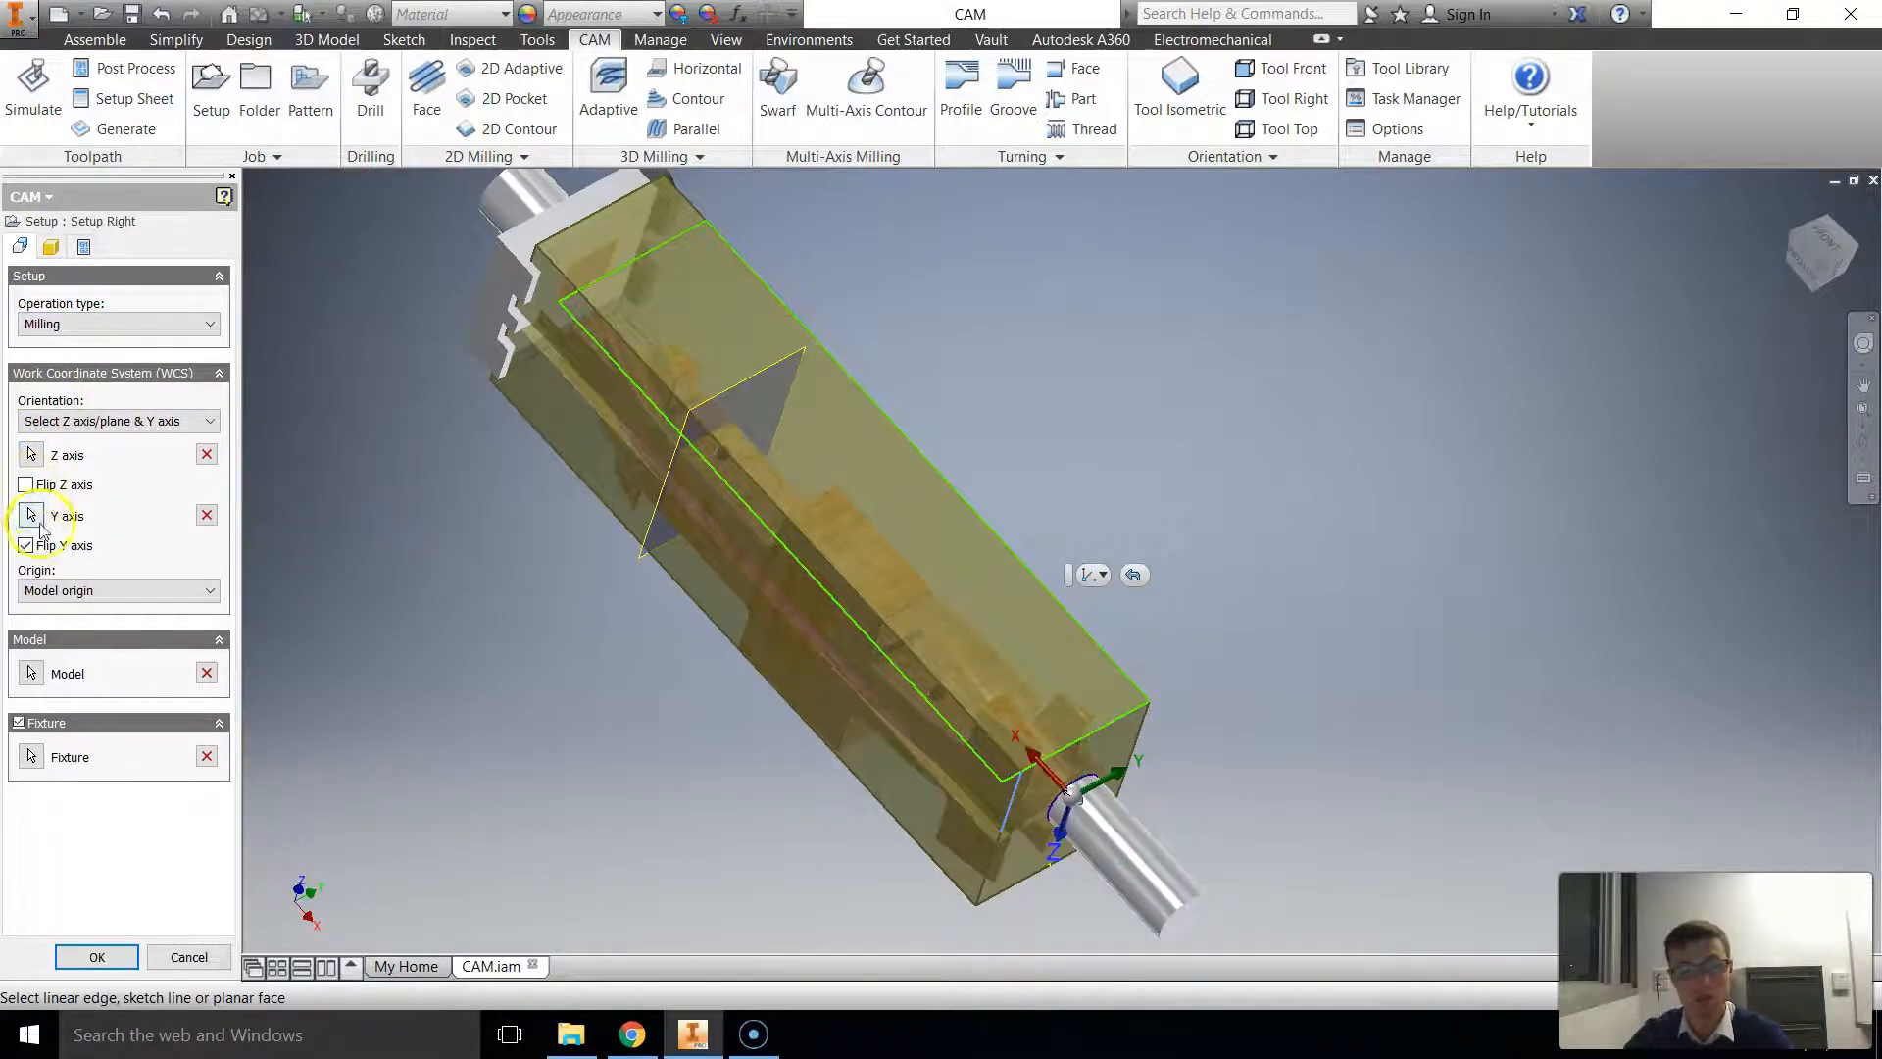
{"action": "left_click", "coordinate": [49, 553]}
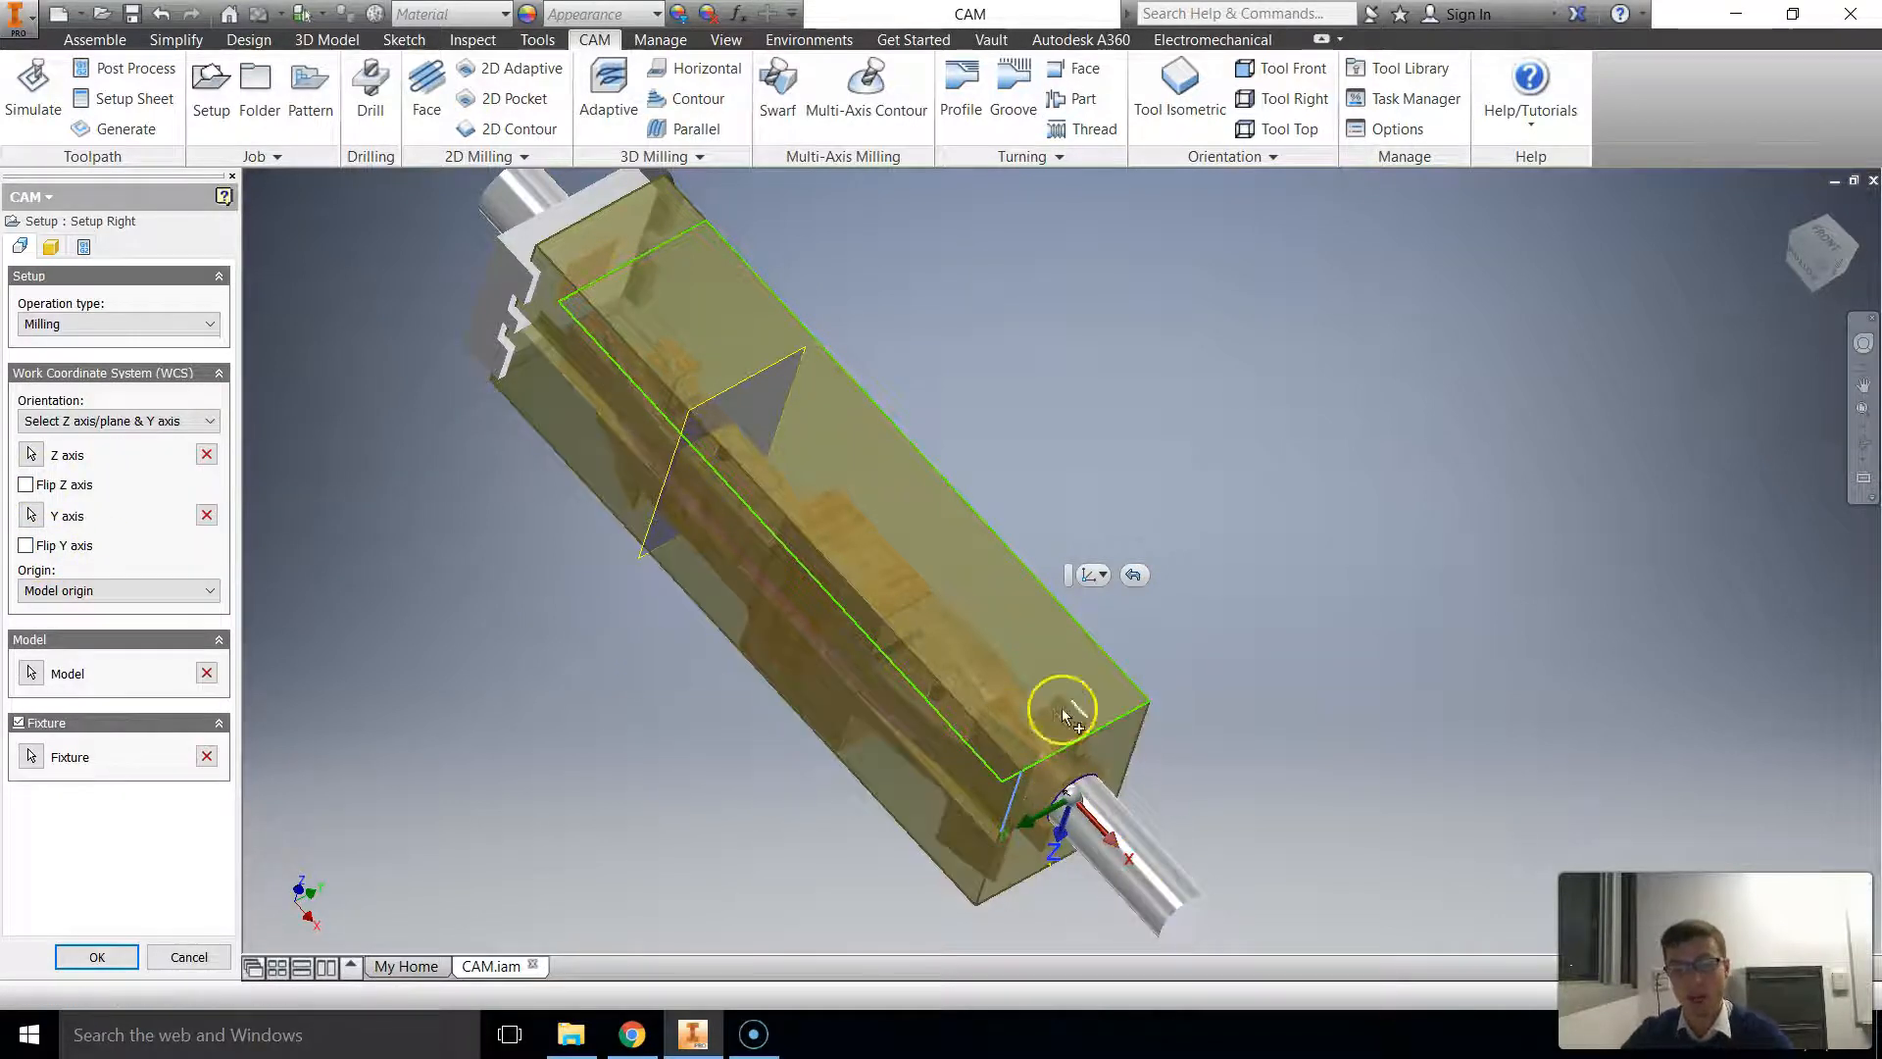
Step: Try the Z-axis and Y-axis flips on again in Setup Right, and switch both back off
{"action": "scroll", "coordinate": [1323, 706], "scroll_direction": "down", "scroll_amount": 3}
{"action": "middle_click_drag", "start_coordinate": [1323, 708], "coordinate": [1216, 661]}
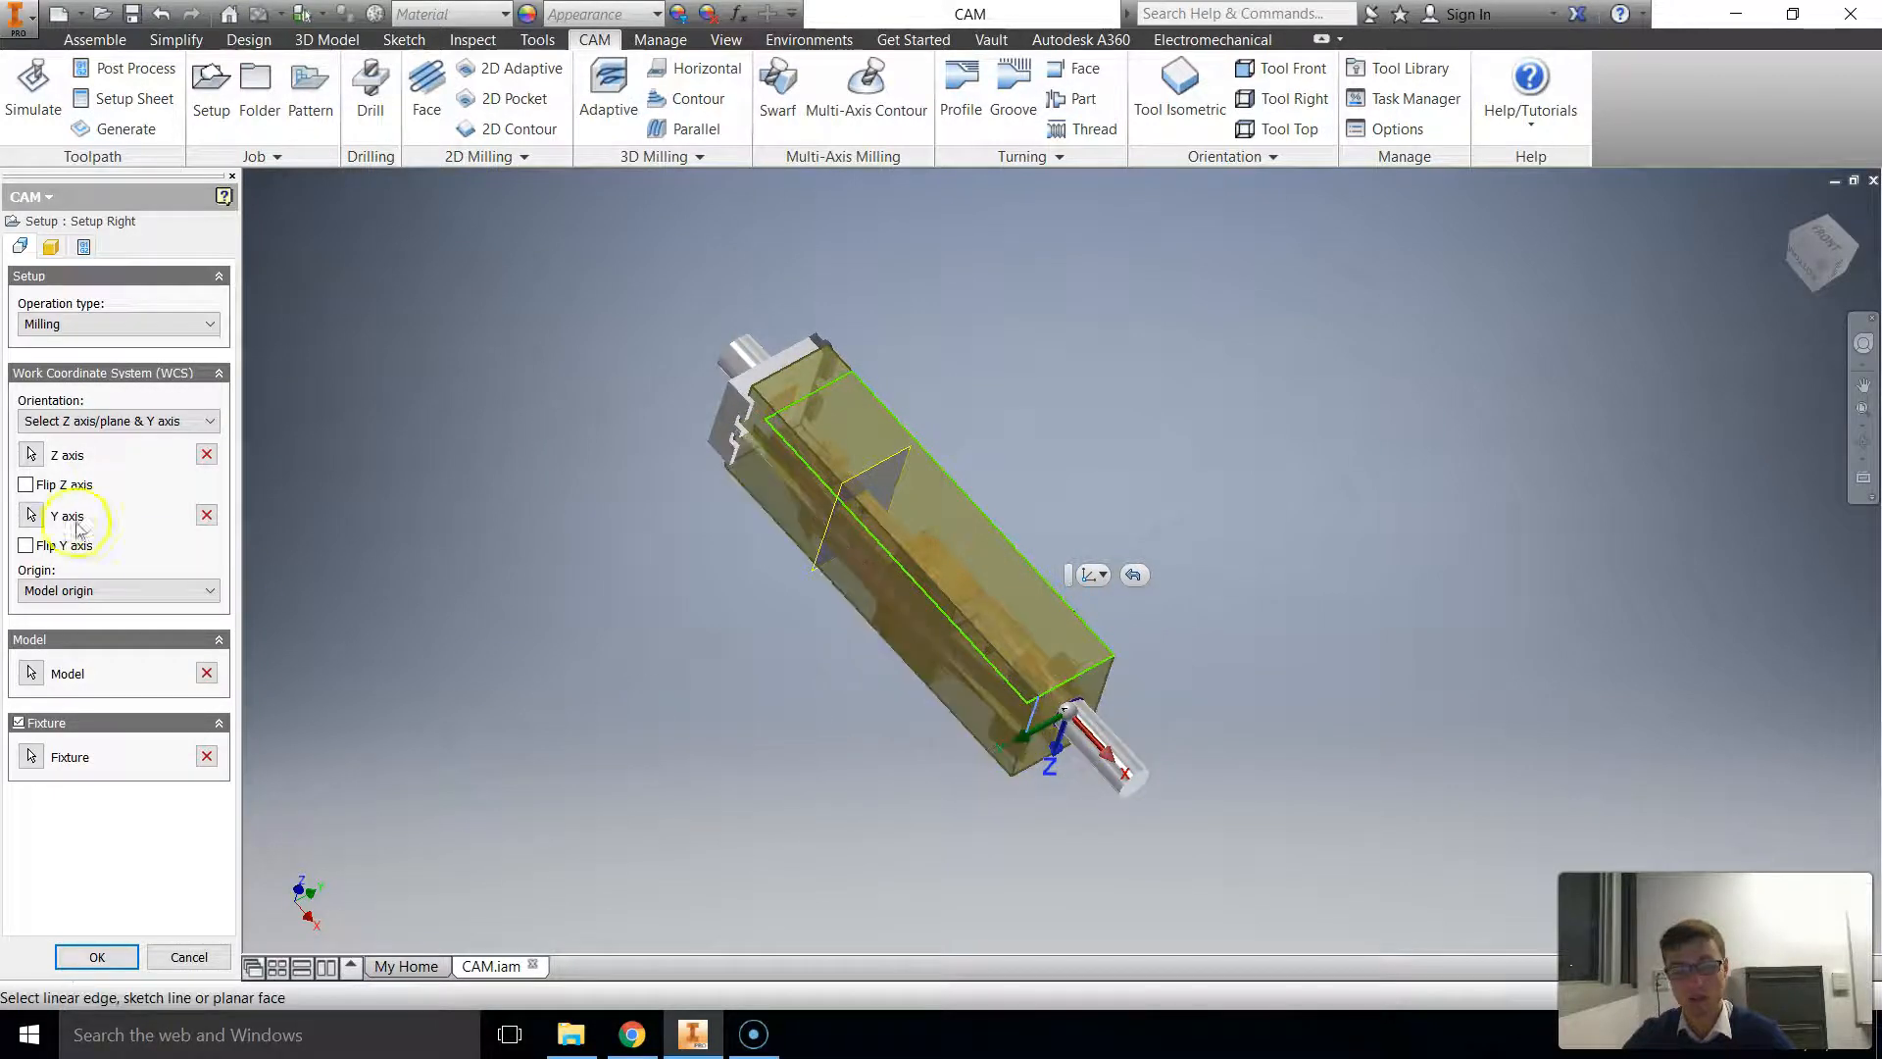
{"action": "left_click", "coordinate": [83, 486]}
{"action": "left_click", "coordinate": [53, 545]}
{"action": "left_click", "coordinate": [53, 545]}
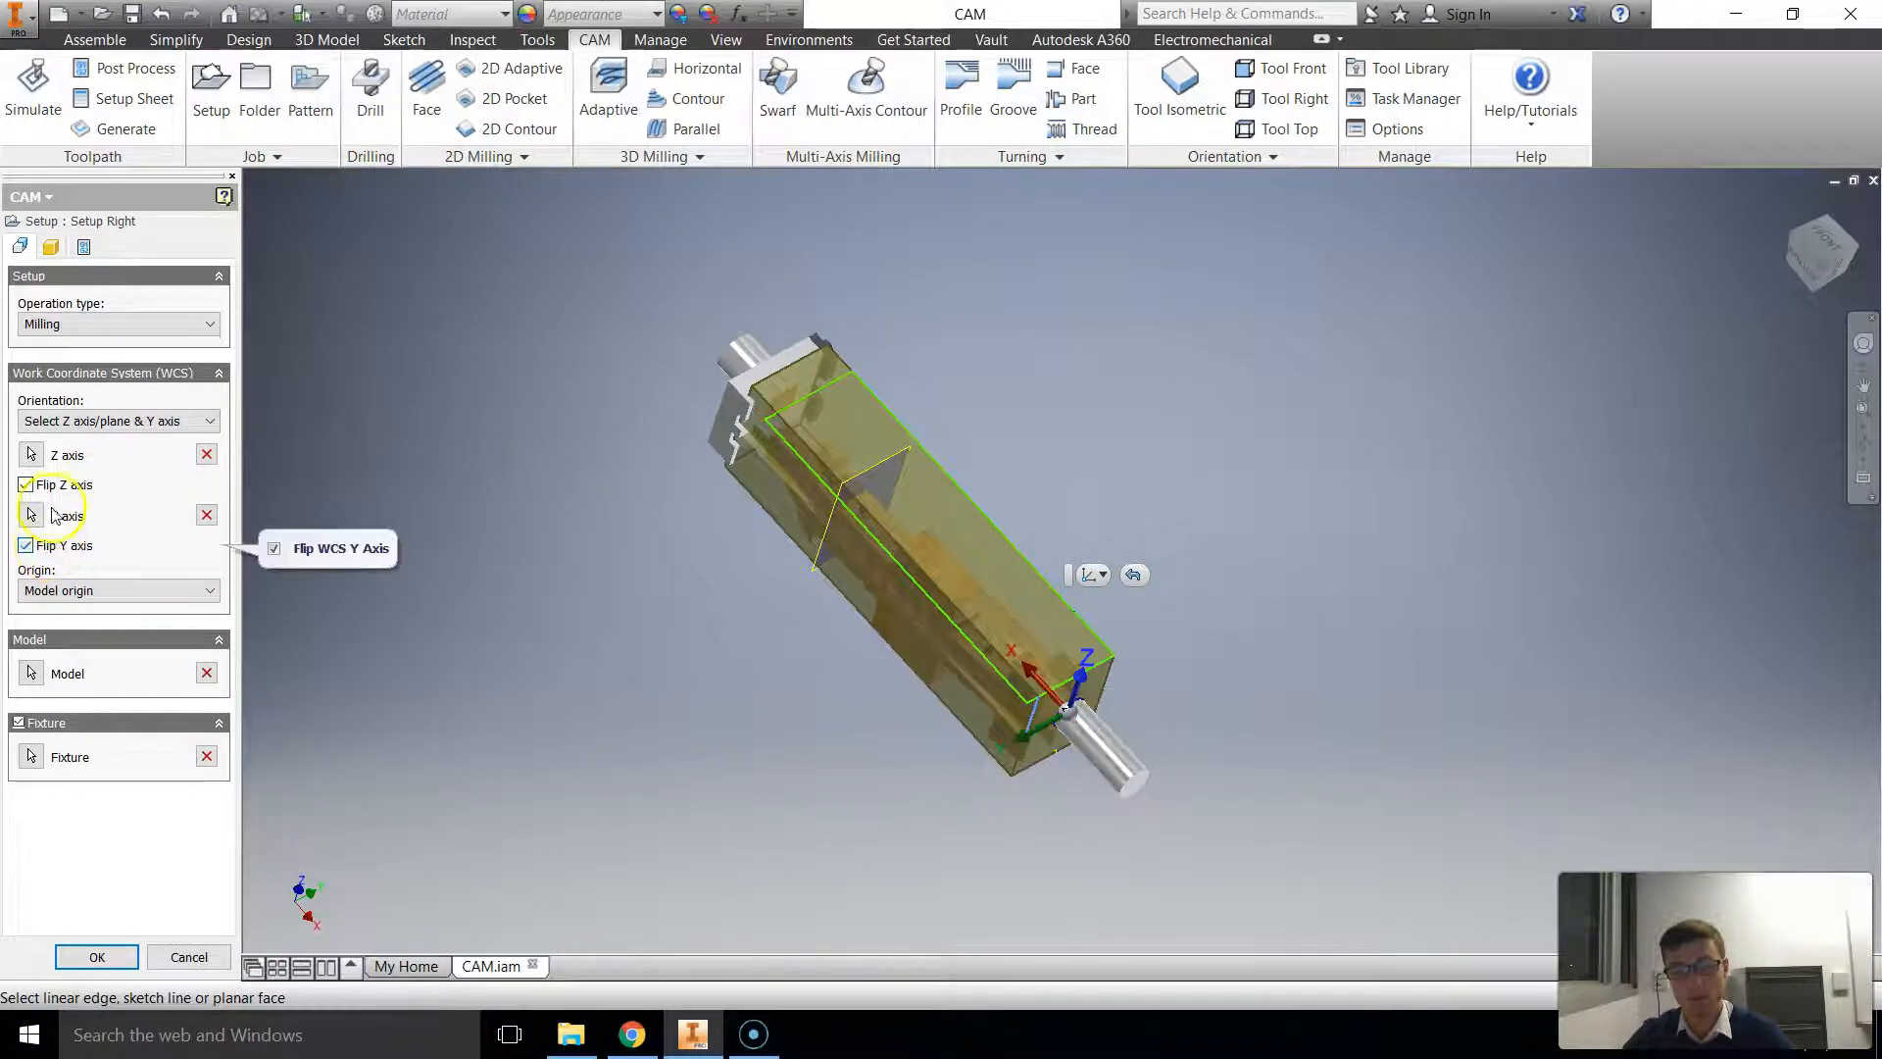
{"action": "left_click", "coordinate": [44, 483]}
Step: Check the Setup Right coordinate system from the opposite side of the stock and accept the setup changes
{"action": "middle_click_drag", "start_coordinate": [1251, 731], "coordinate": [1412, 696]}
{"action": "scroll", "coordinate": [1061, 651], "scroll_direction": "down", "scroll_amount": 3}
{"action": "middle_click_drag", "start_coordinate": [1059, 652], "coordinate": [1231, 516], "text": "shift"}
{"action": "middle_click_drag", "start_coordinate": [965, 483], "coordinate": [681, 451], "text": "shift"}
{"action": "scroll", "coordinate": [824, 618], "scroll_direction": "up", "scroll_amount": 3}
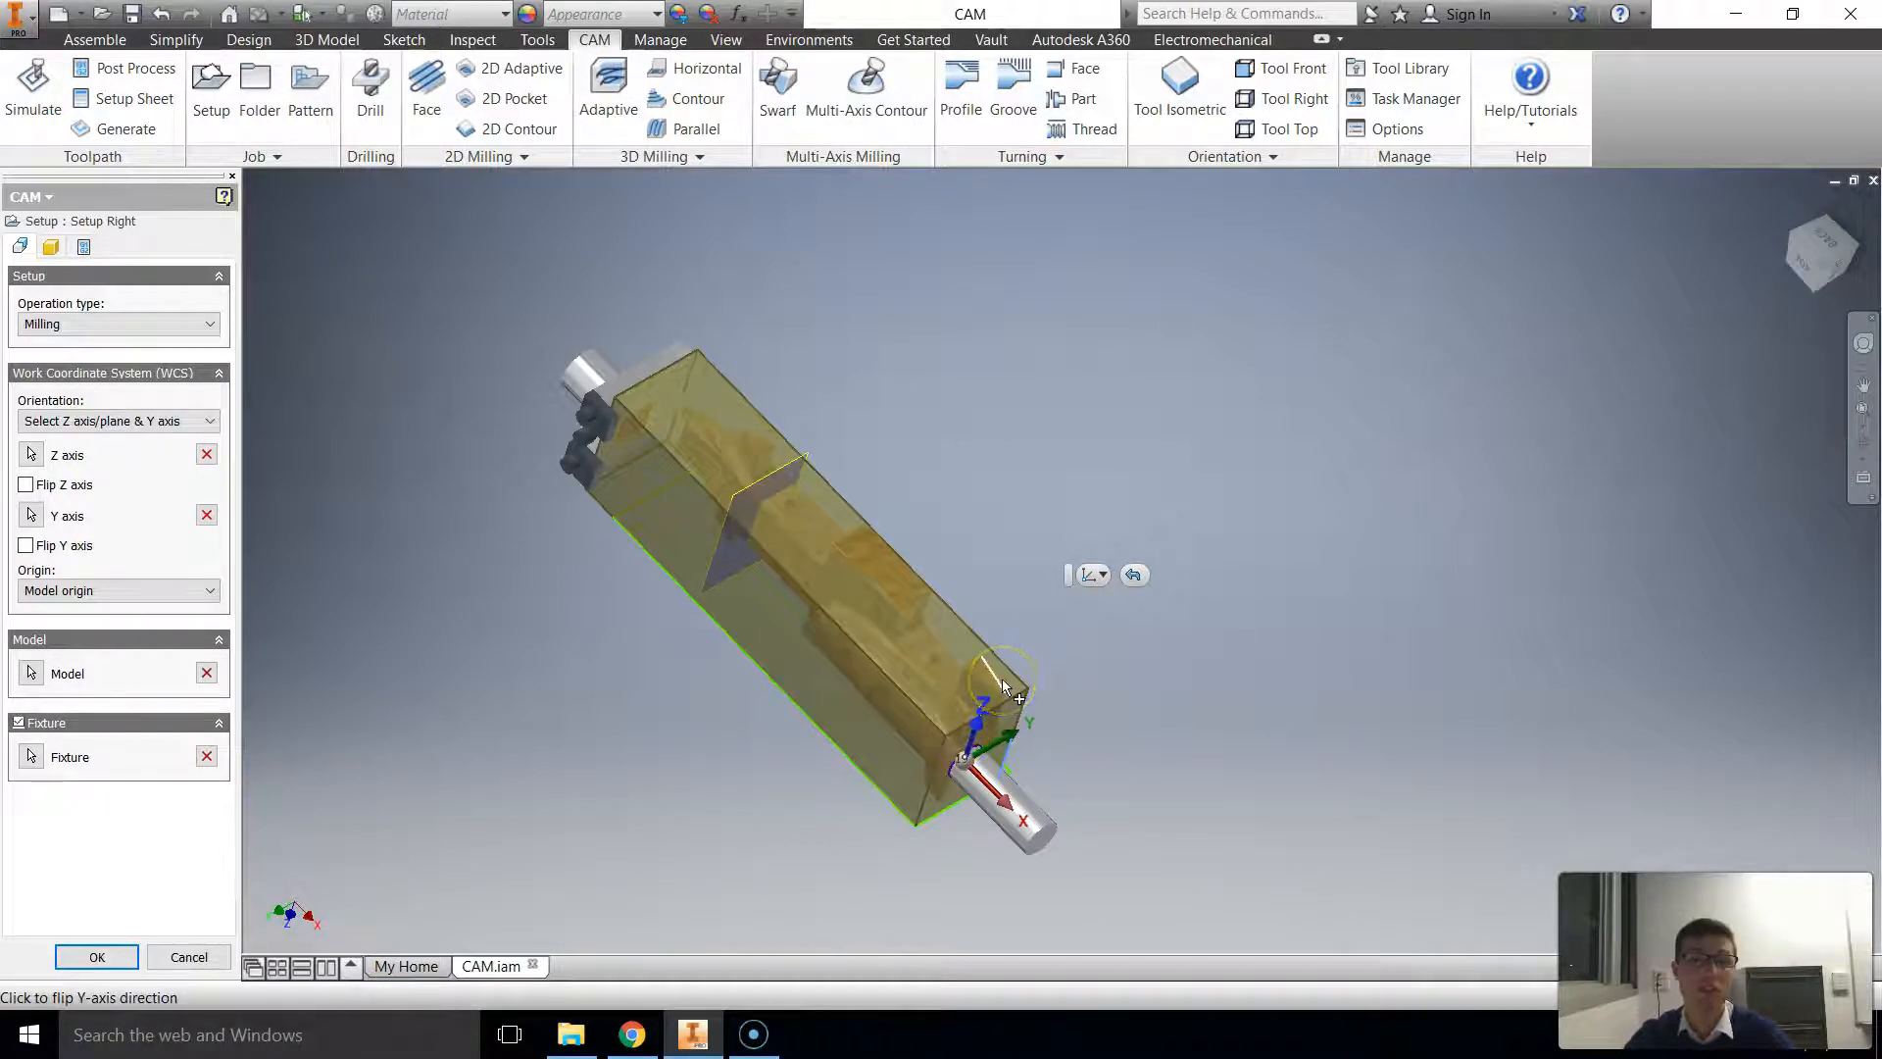
{"action": "left_click", "coordinate": [721, 514]}
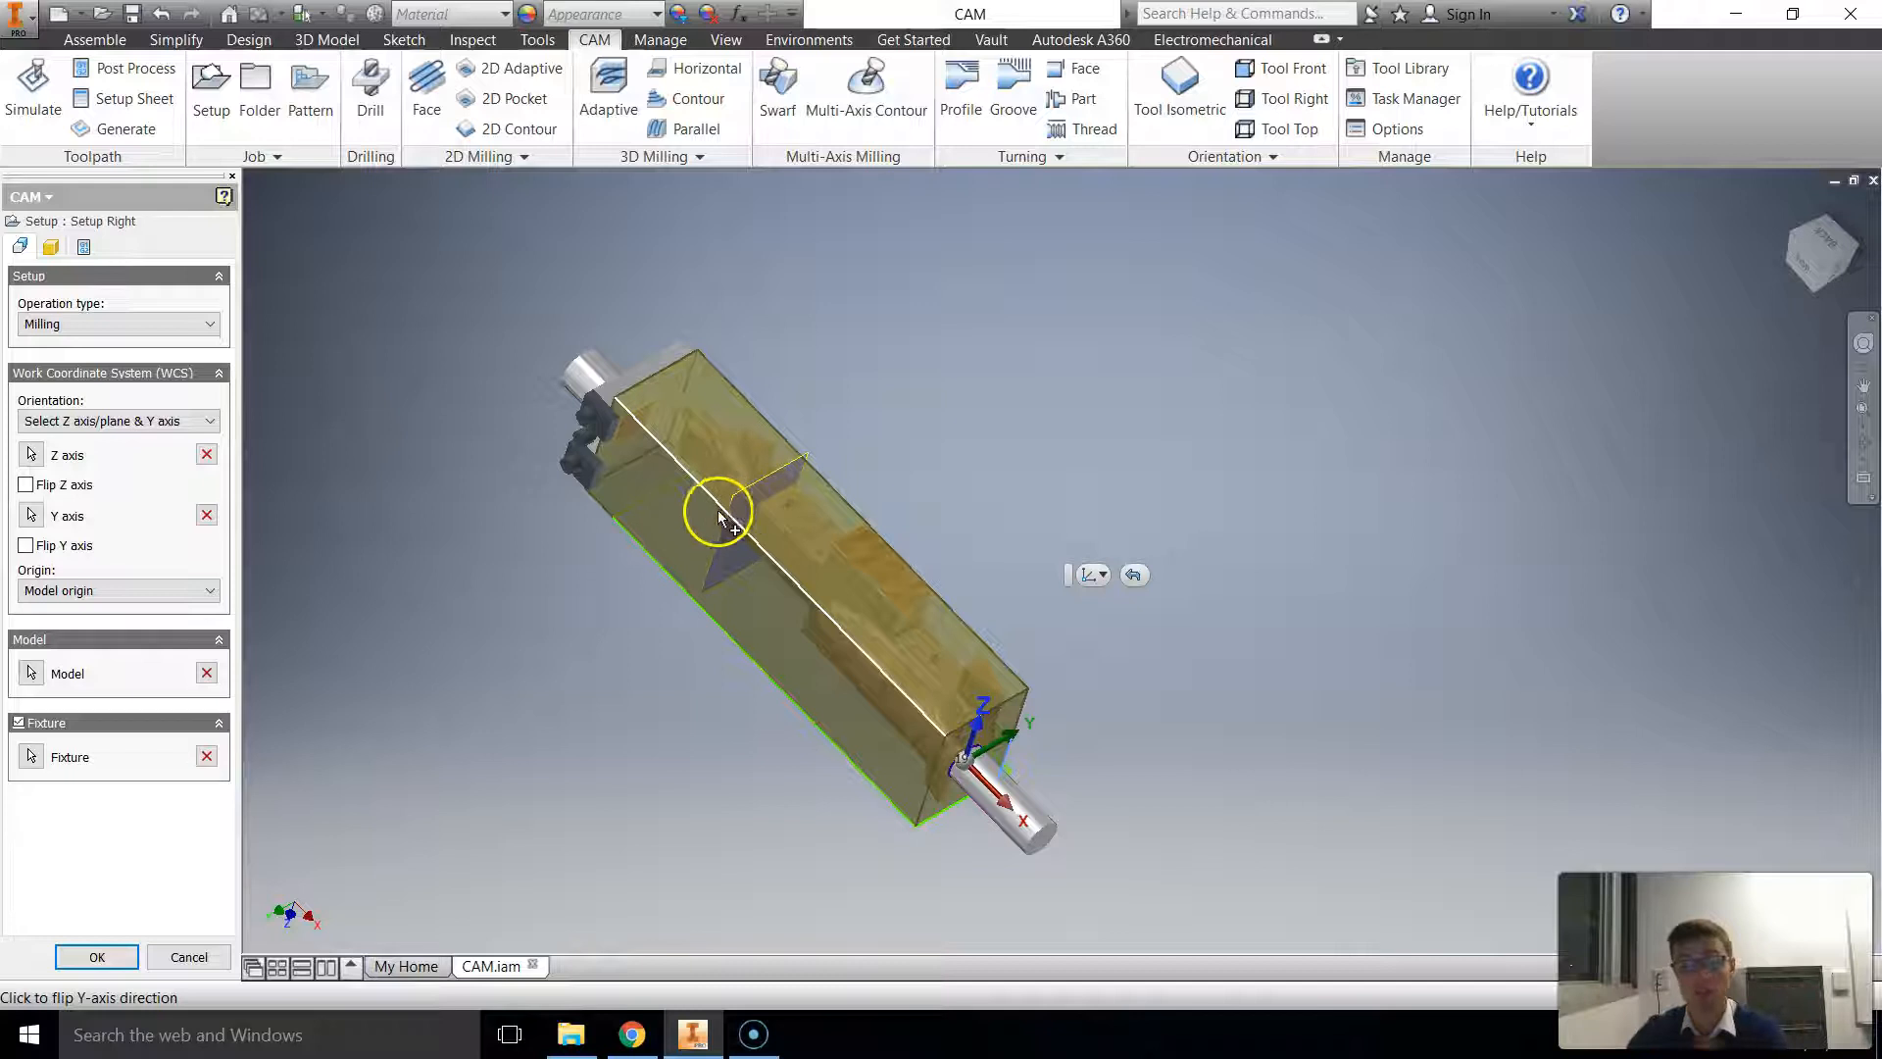
{"action": "left_click", "coordinate": [96, 957]}
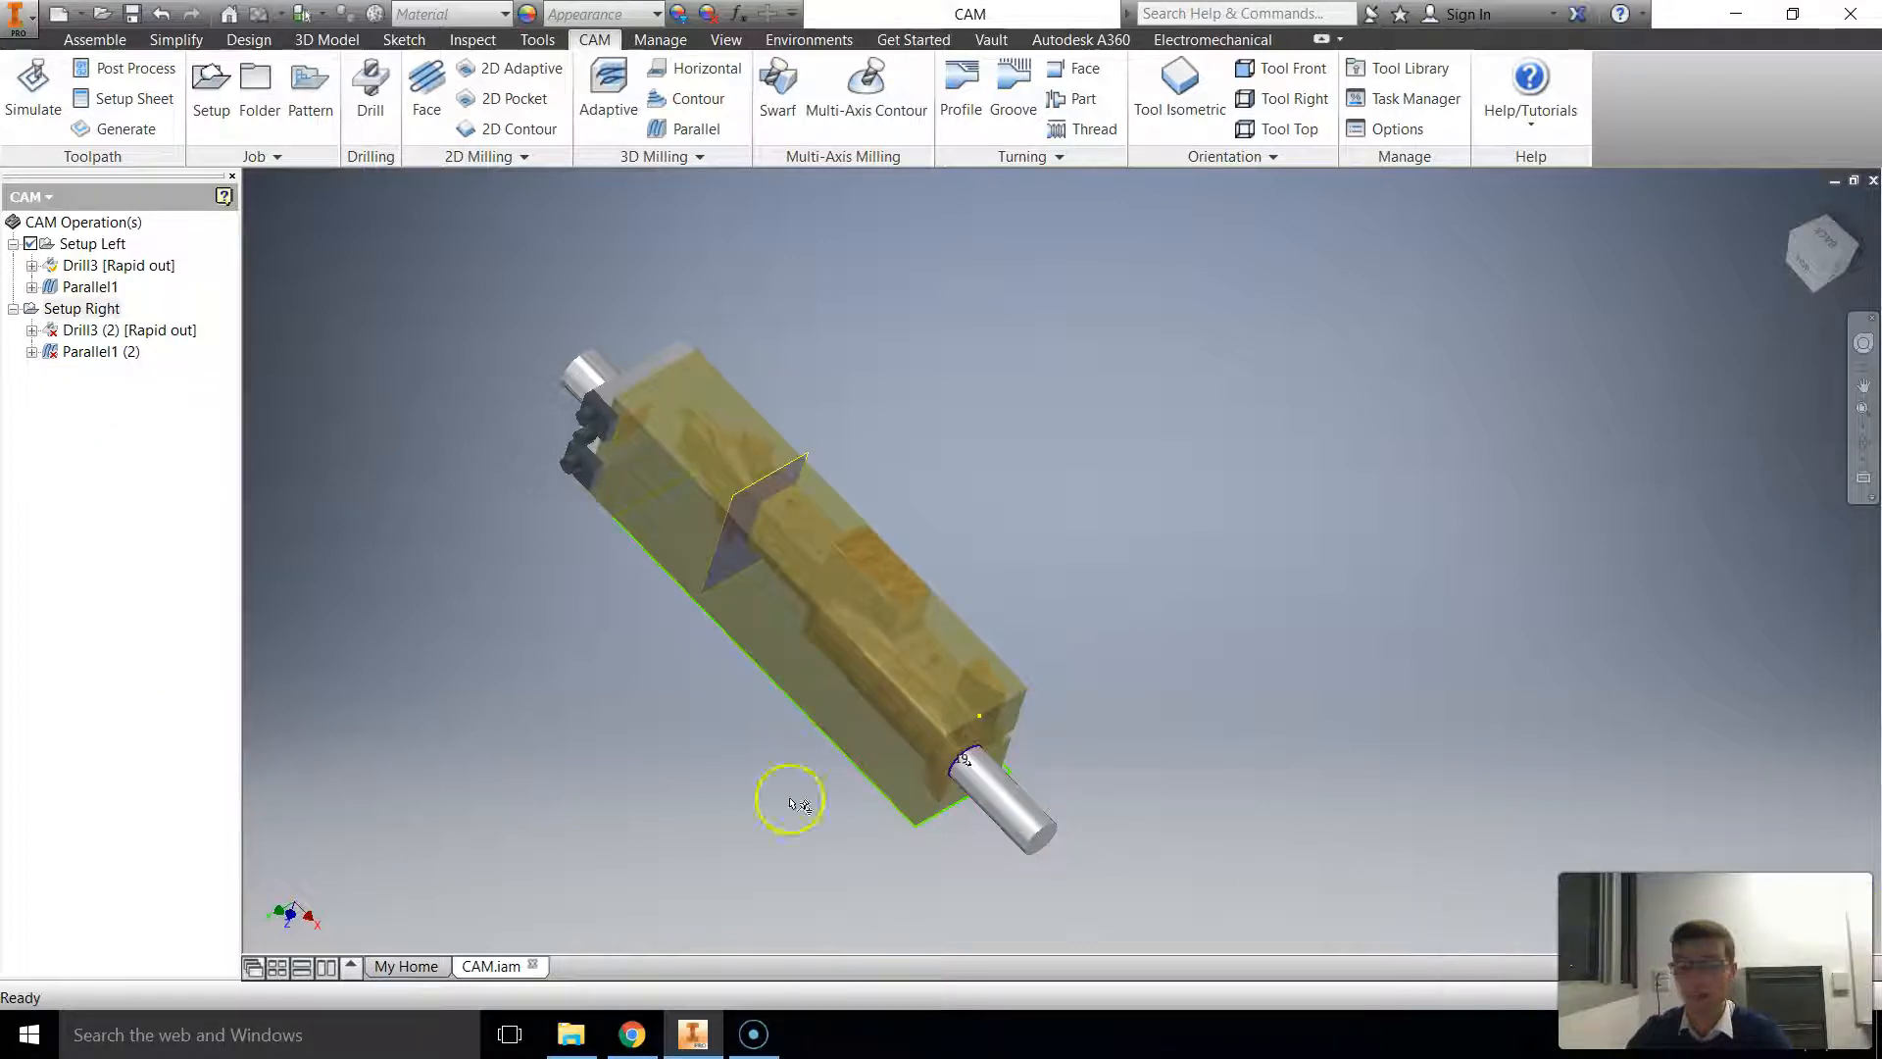
Step: Generate the toolpaths for the Drill3 (2) and Parallel1 (2) operations under Setup Right
{"action": "left_click", "coordinate": [117, 330]}
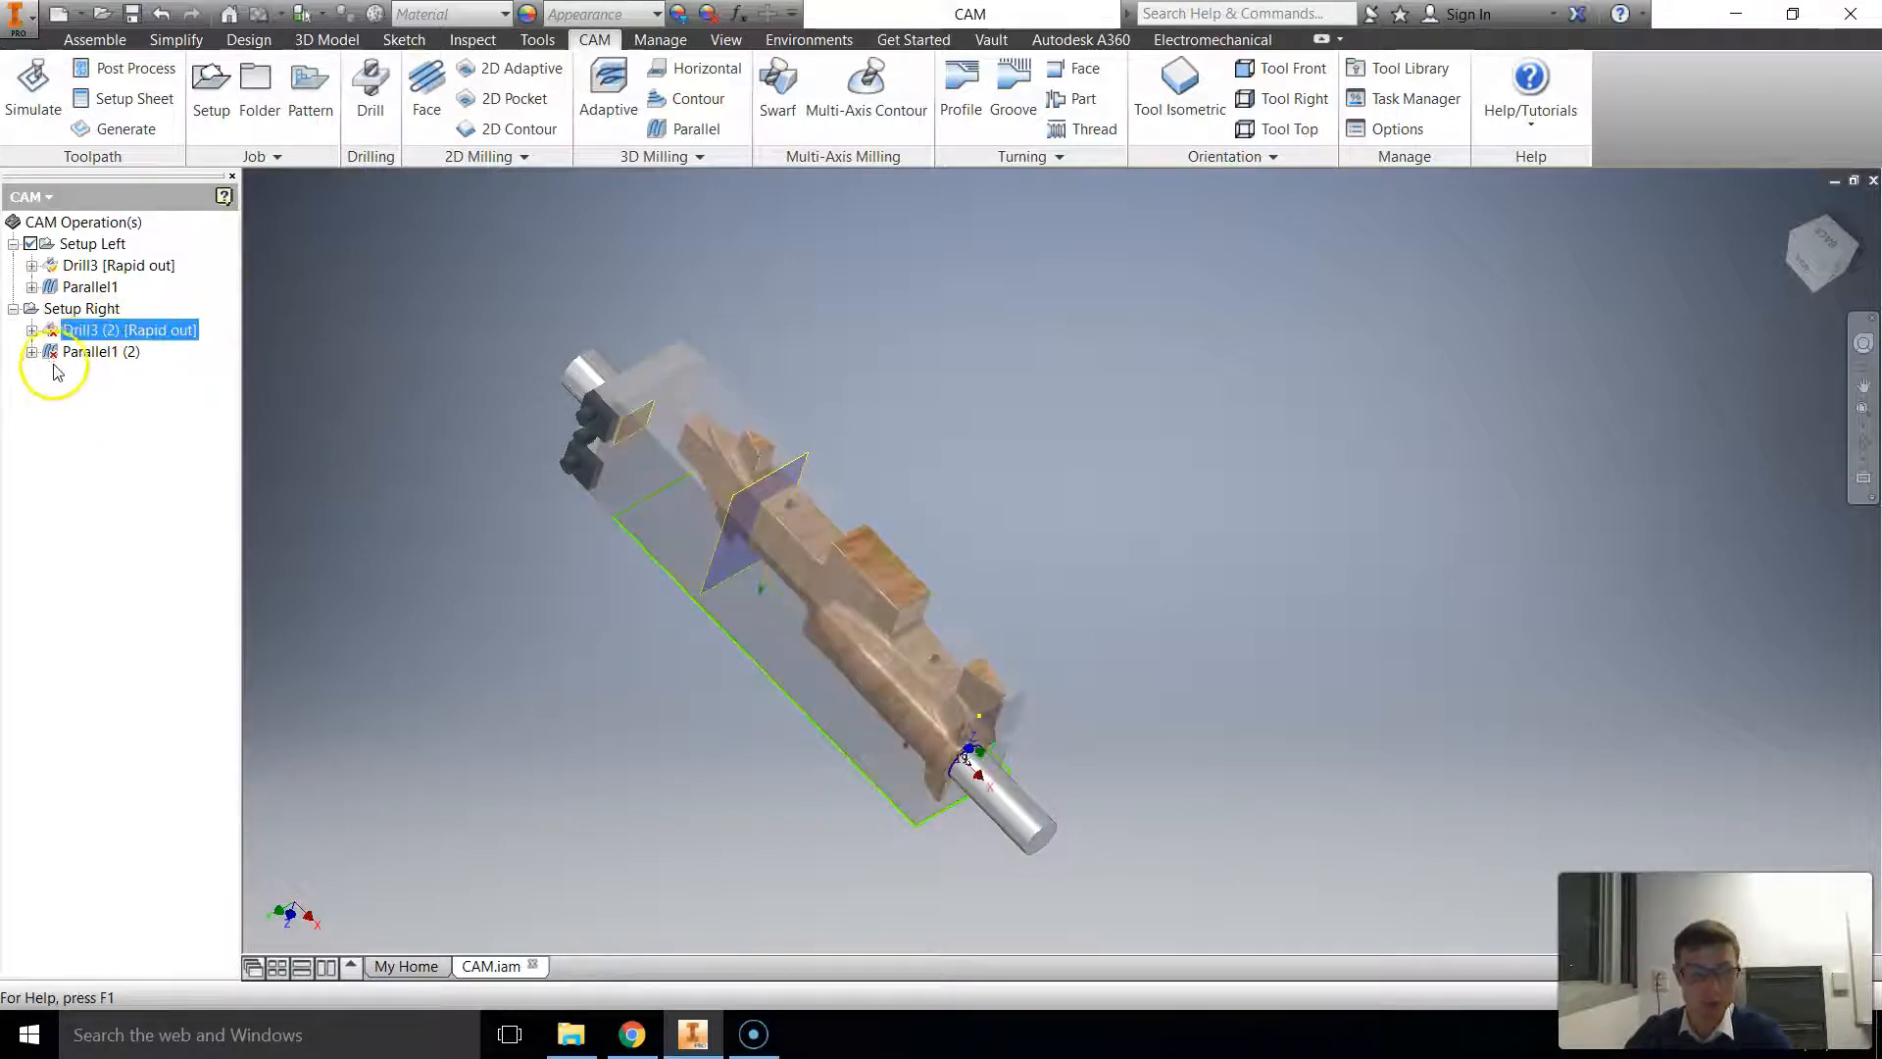
{"action": "left_click", "coordinate": [80, 353], "text": "ctrl"}
{"action": "right_click", "coordinate": [80, 355]}
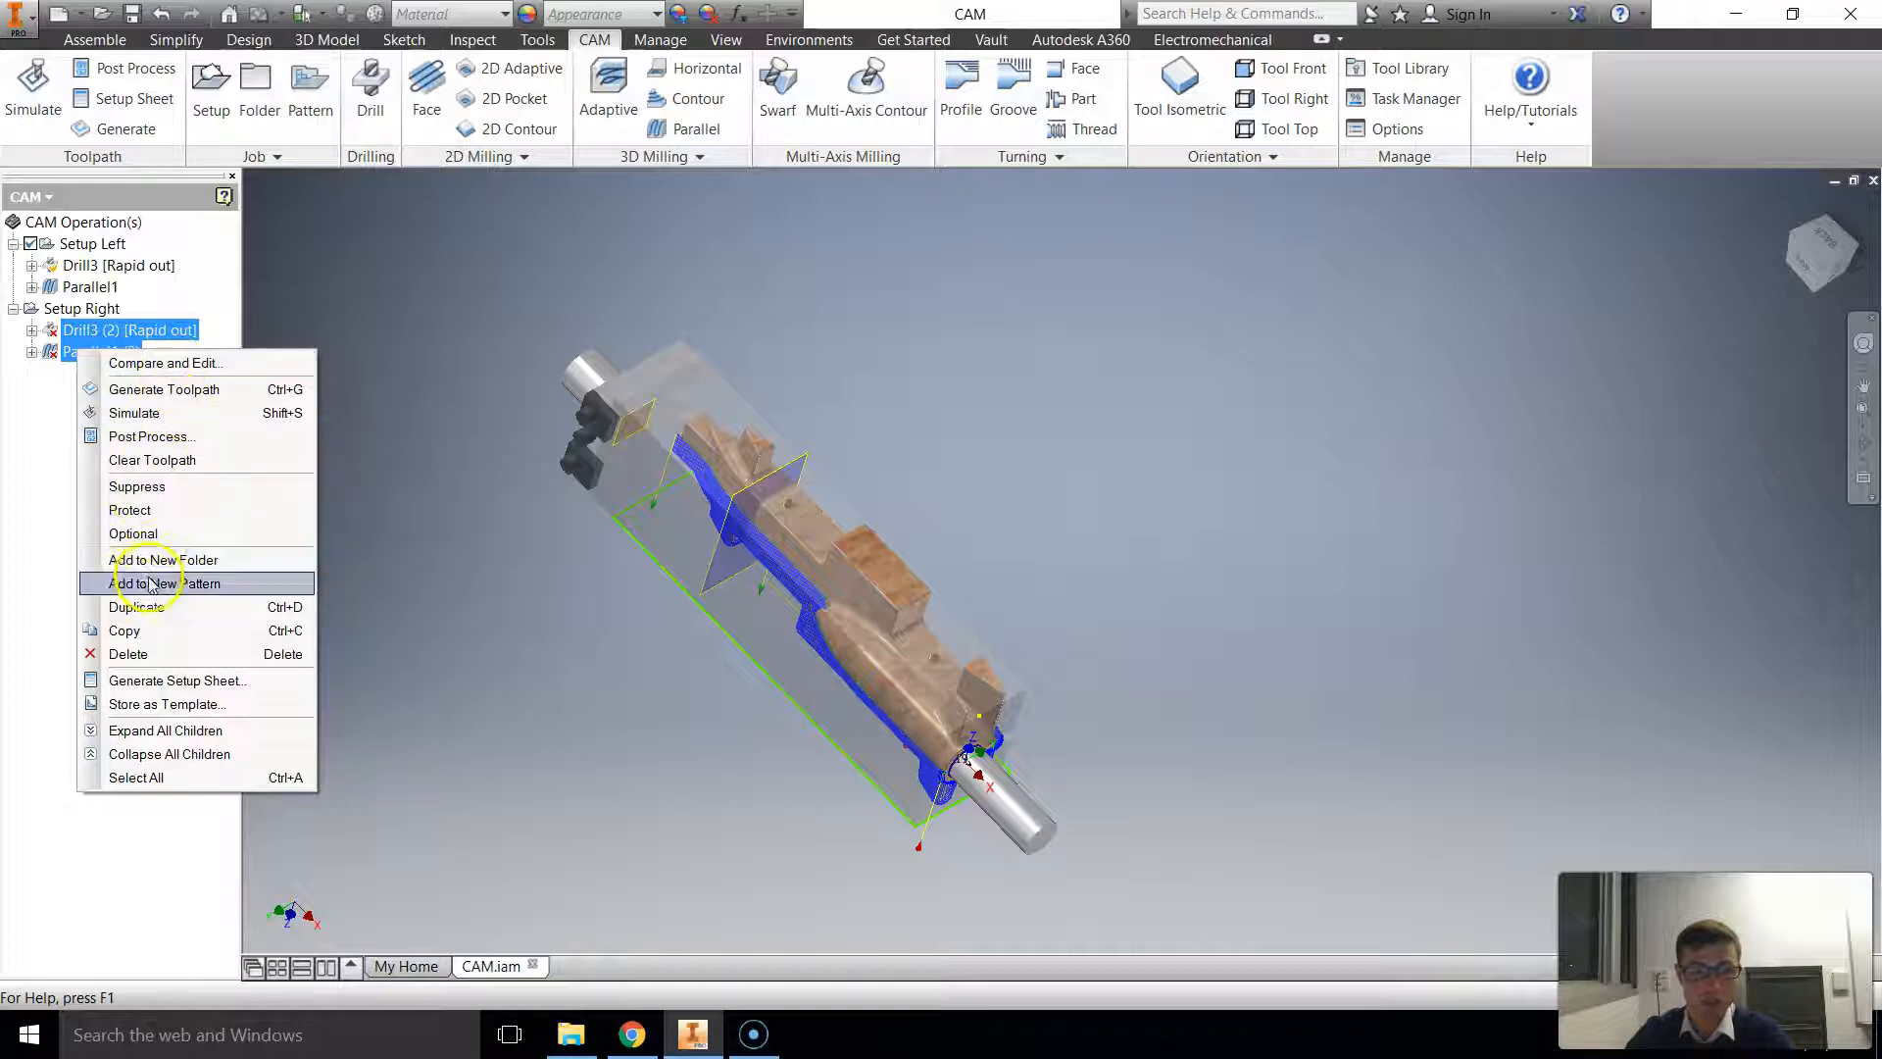
{"action": "left_click", "coordinate": [123, 389]}
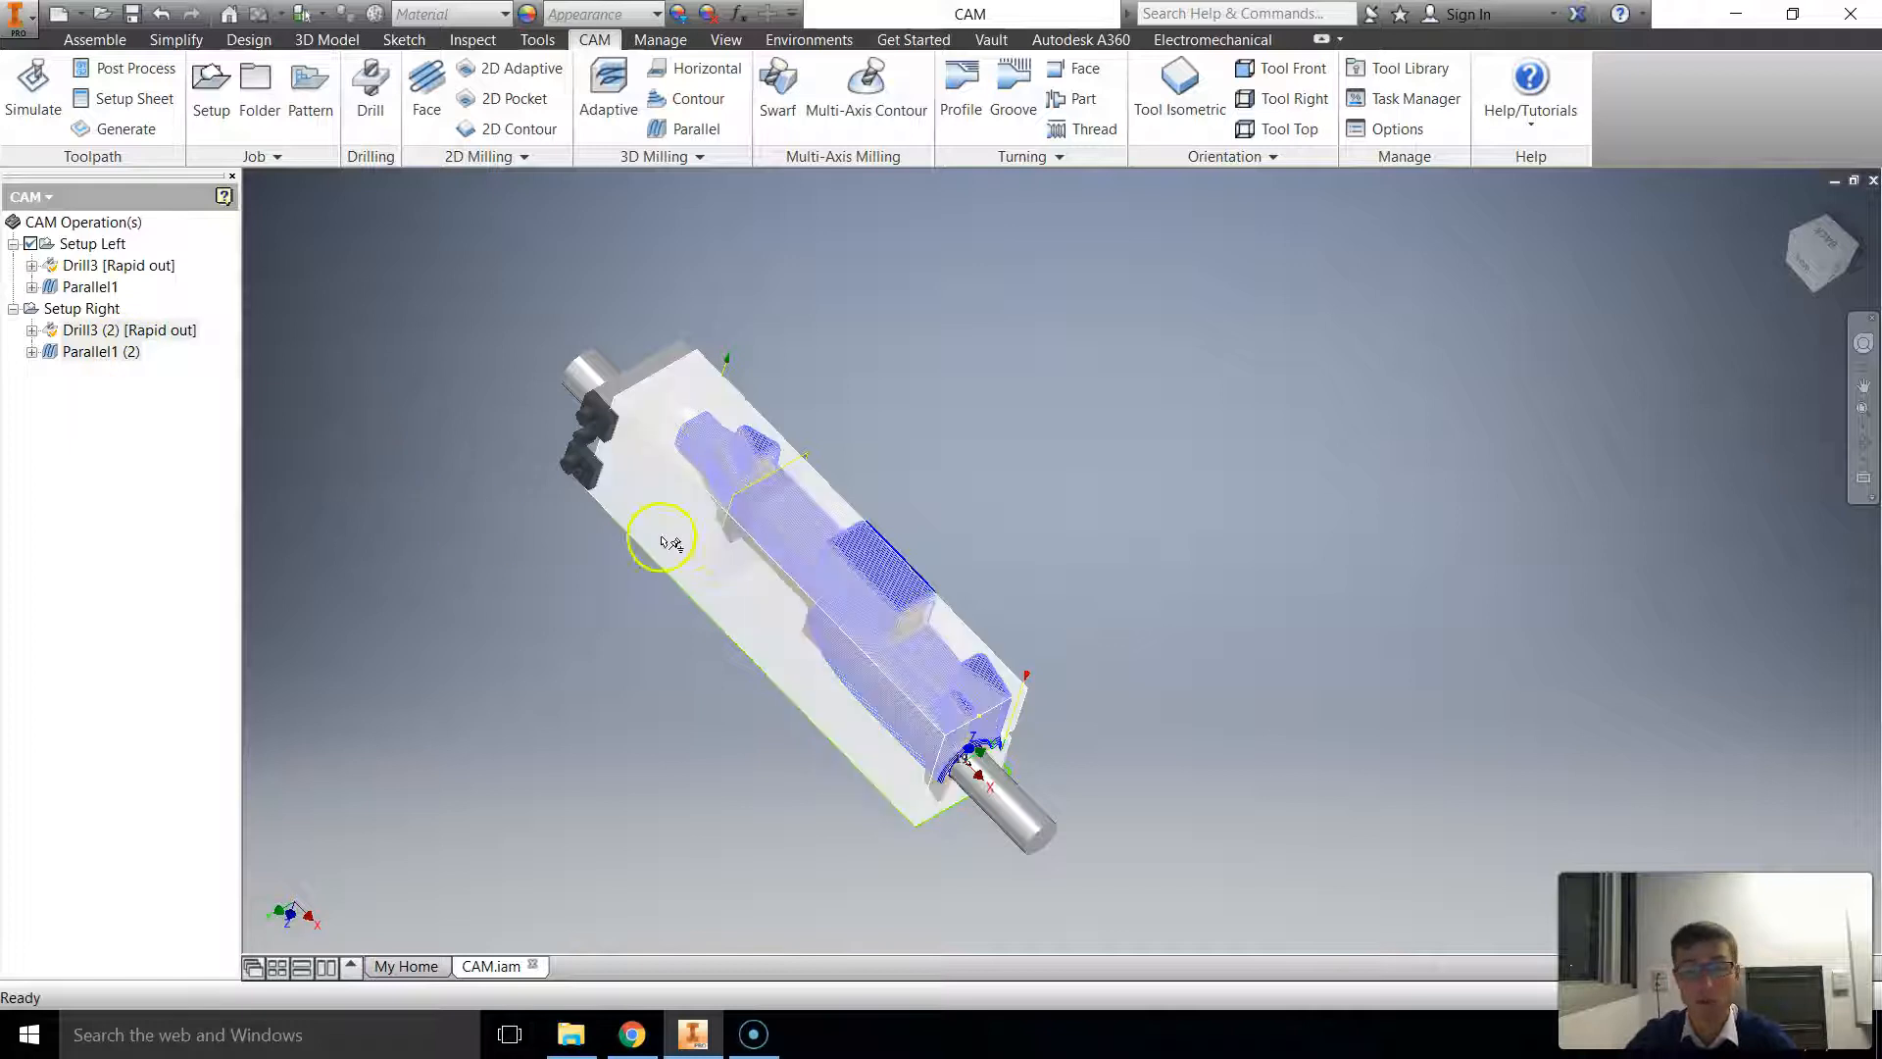
Step: Examine and compare the toolpaths of Setup Left and Setup Right on both sides of the car body
{"action": "left_click", "coordinate": [98, 266]}
{"action": "left_click", "coordinate": [80, 353], "text": "shift"}
{"action": "middle_click_drag", "start_coordinate": [472, 488], "coordinate": [669, 402], "text": "shift"}
{"action": "scroll", "coordinate": [865, 621], "scroll_direction": "down", "scroll_amount": 5}
{"action": "mouse_move", "coordinate": [568, 613]}
{"action": "middle_mouse_down", "text": "shift"}
{"action": "mouse_move", "coordinate": [548, 611]}
{"action": "mouse_move", "coordinate": [636, 673]}
{"action": "mouse_move", "coordinate": [356, 601]}
{"action": "mouse_move", "coordinate": [281, 626]}
{"action": "mouse_move", "coordinate": [383, 638]}
{"action": "mouse_move", "coordinate": [634, 454]}
{"action": "mouse_move", "coordinate": [756, 546]}
{"action": "mouse_move", "coordinate": [592, 512]}
{"action": "mouse_move", "coordinate": [377, 508]}
{"action": "mouse_move", "coordinate": [344, 553]}
{"action": "mouse_move", "coordinate": [684, 507]}
{"action": "middle_mouse_up", "text": "shift"}
{"action": "scroll", "coordinate": [598, 623], "scroll_direction": "up", "scroll_amount": 3}
{"action": "scroll", "coordinate": [391, 567], "scroll_direction": "up", "scroll_amount": 1}
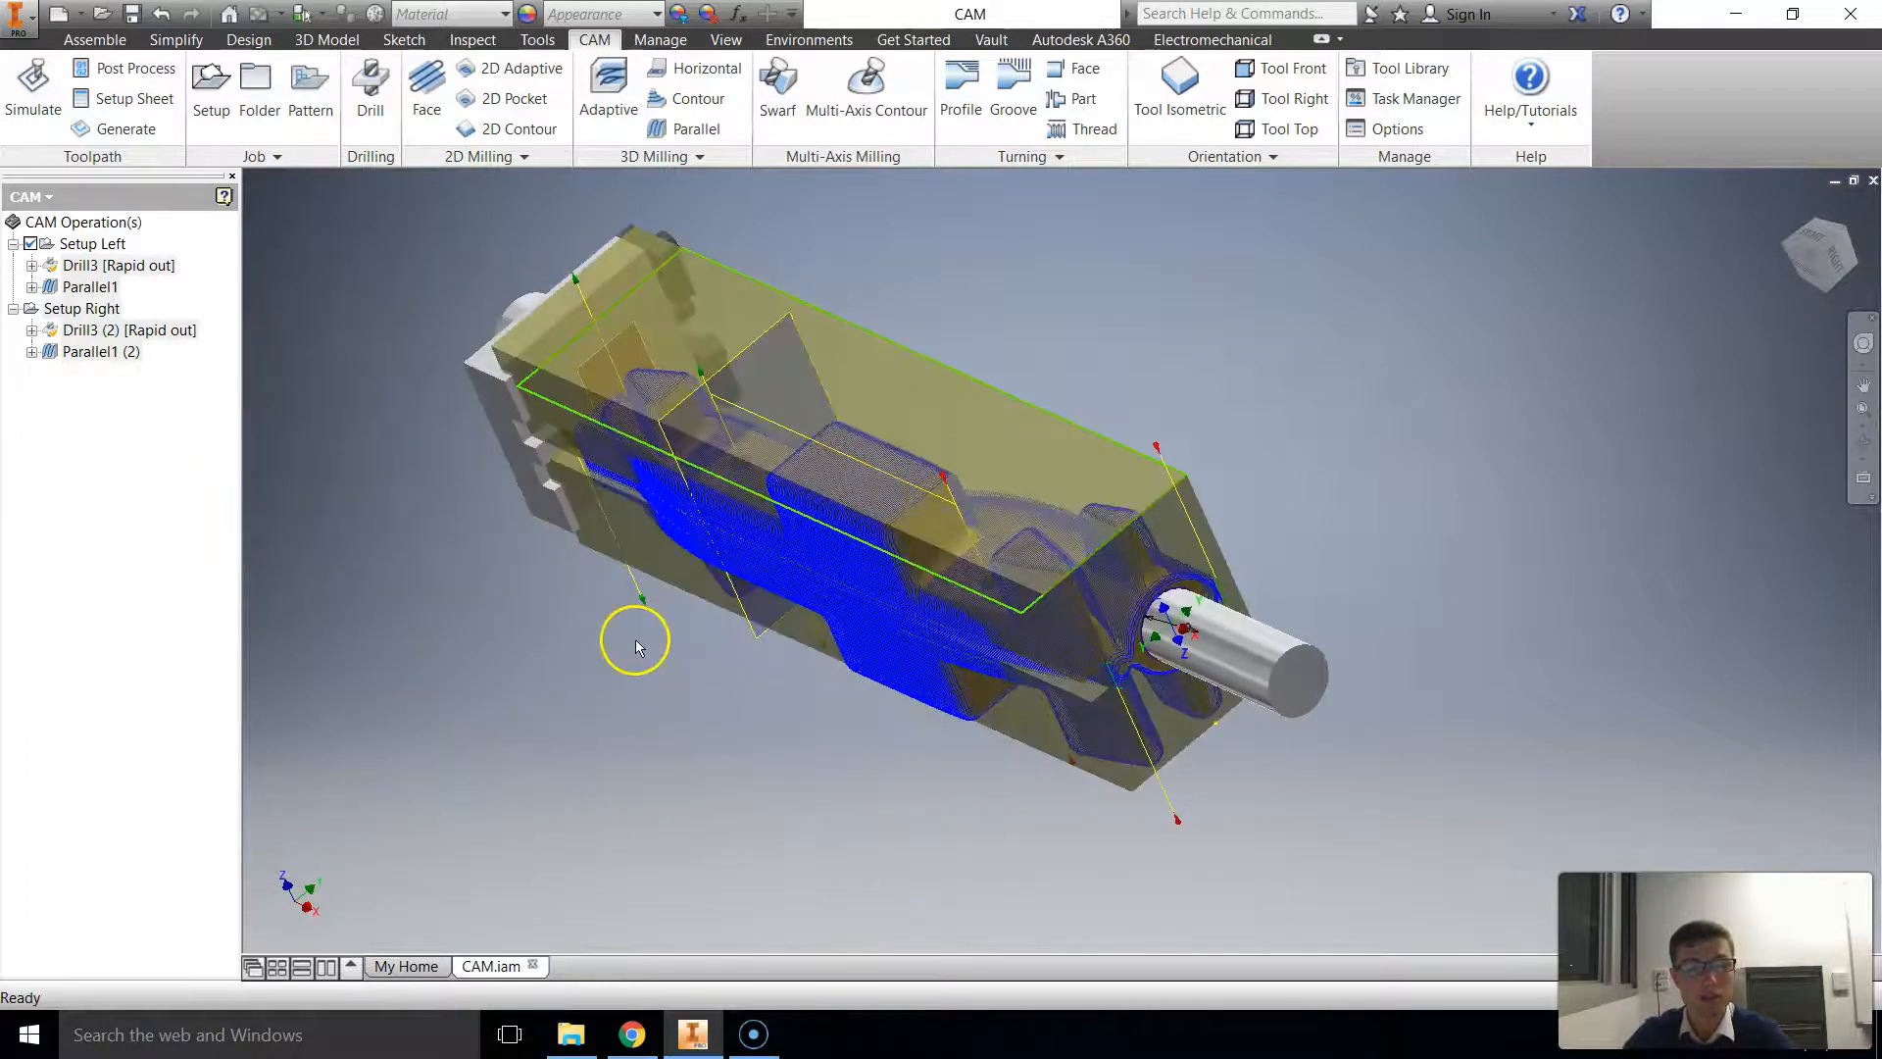
{"action": "left_click", "coordinate": [76, 286]}
{"action": "left_click", "coordinate": [108, 350]}
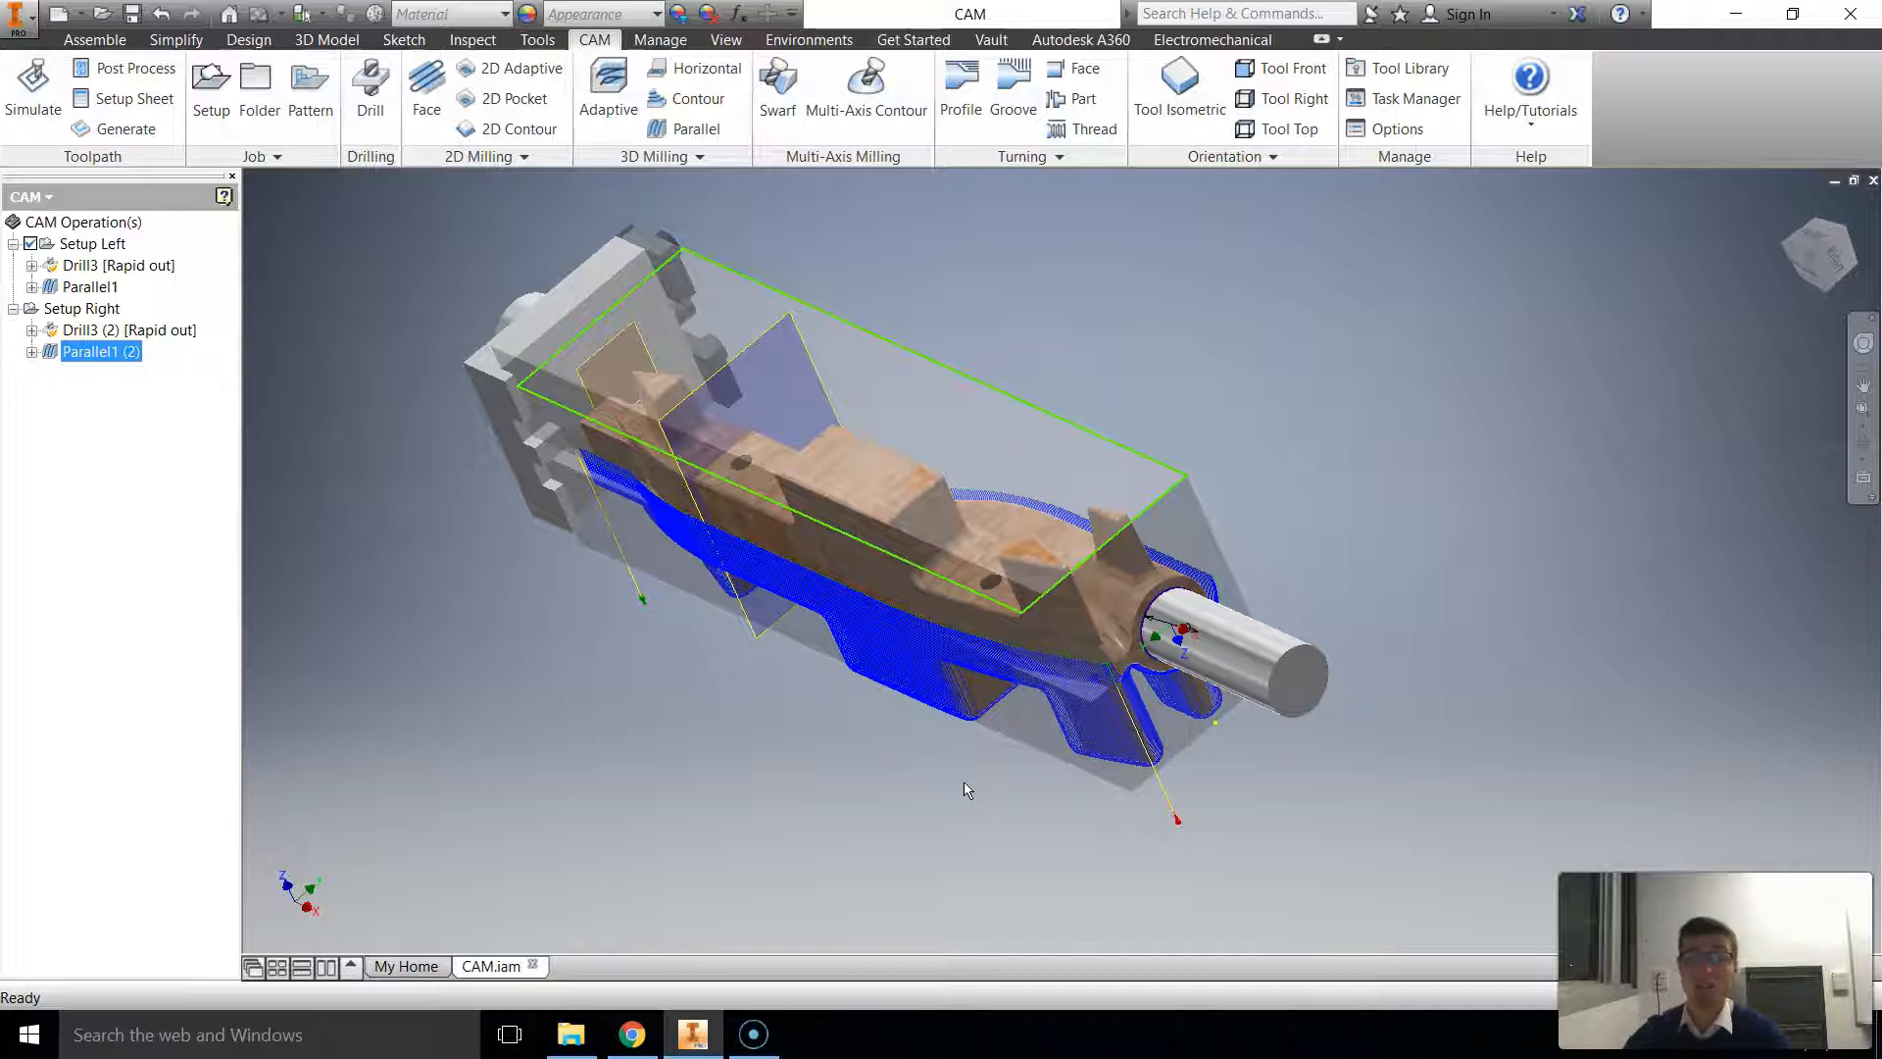
Step: Open the simulation for all operations of both setups and set the stock mode to Fast (3-axis only)
{"action": "left_click", "coordinate": [90, 247], "text": "shift"}
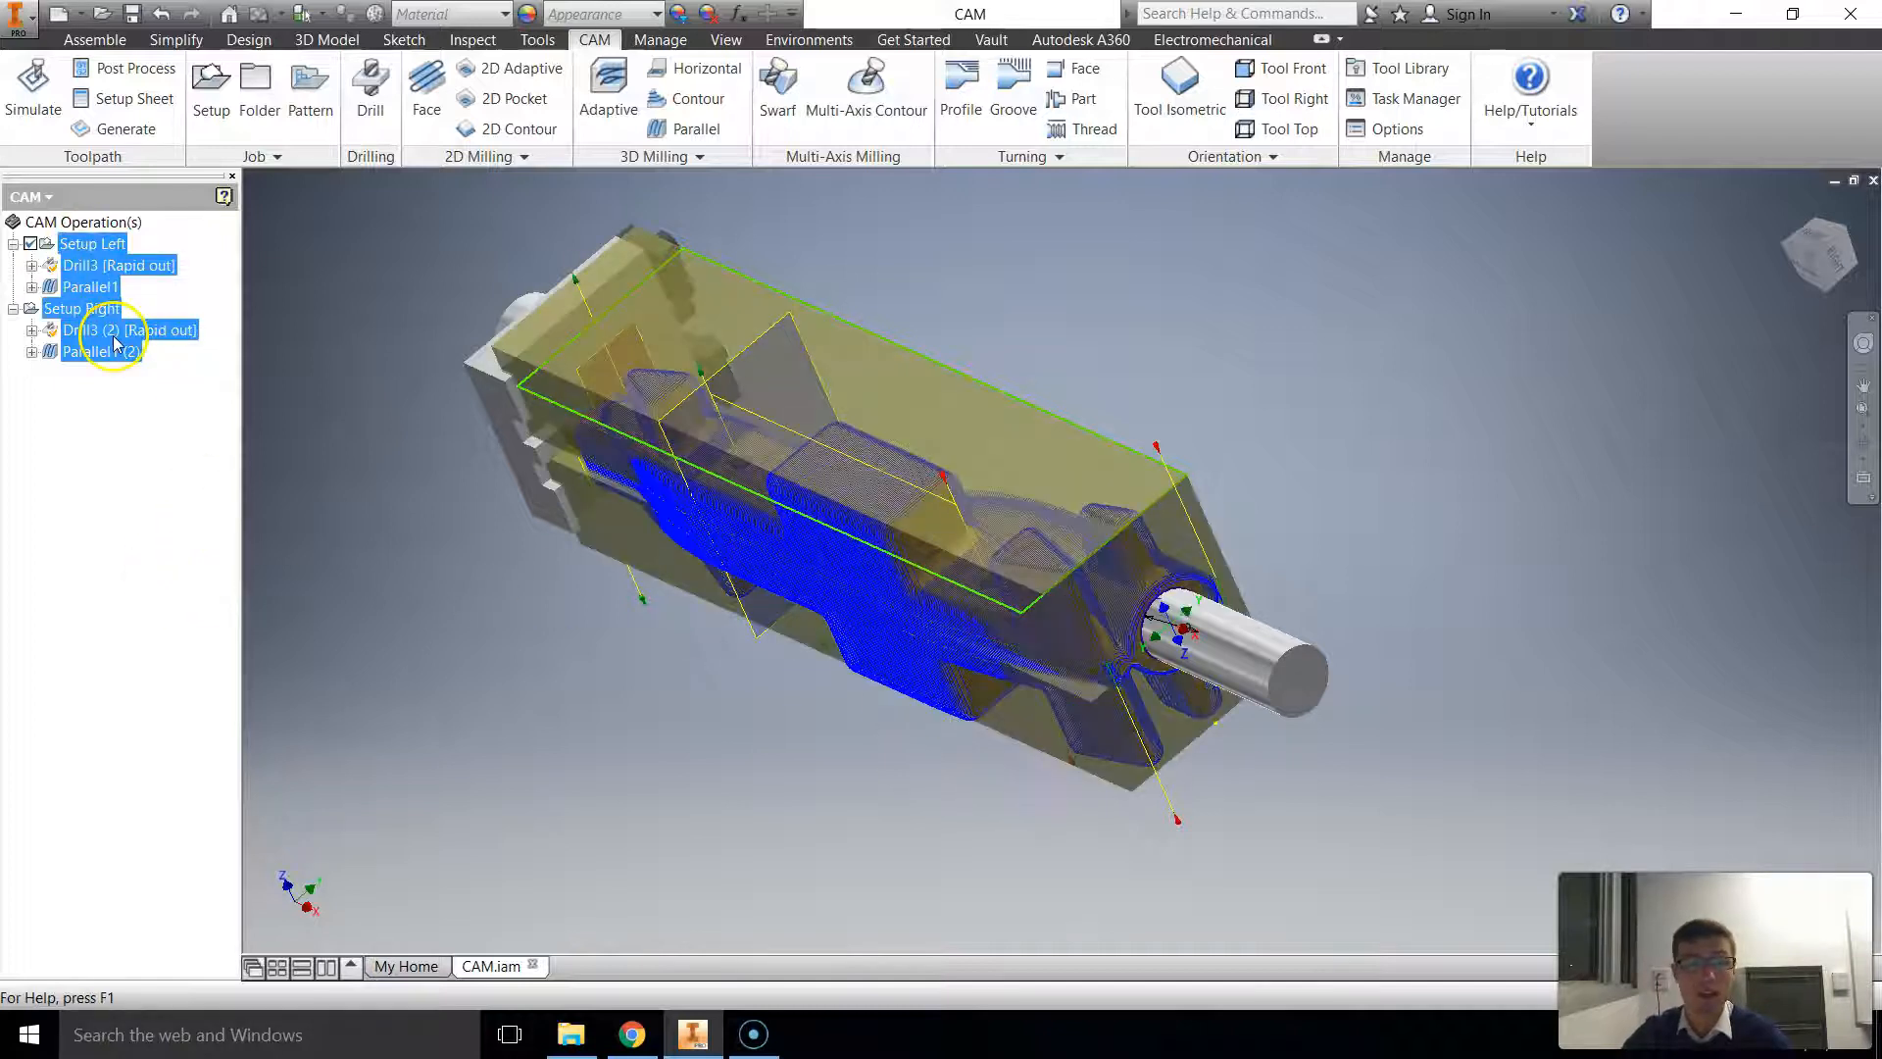
{"action": "left_click", "coordinate": [33, 98]}
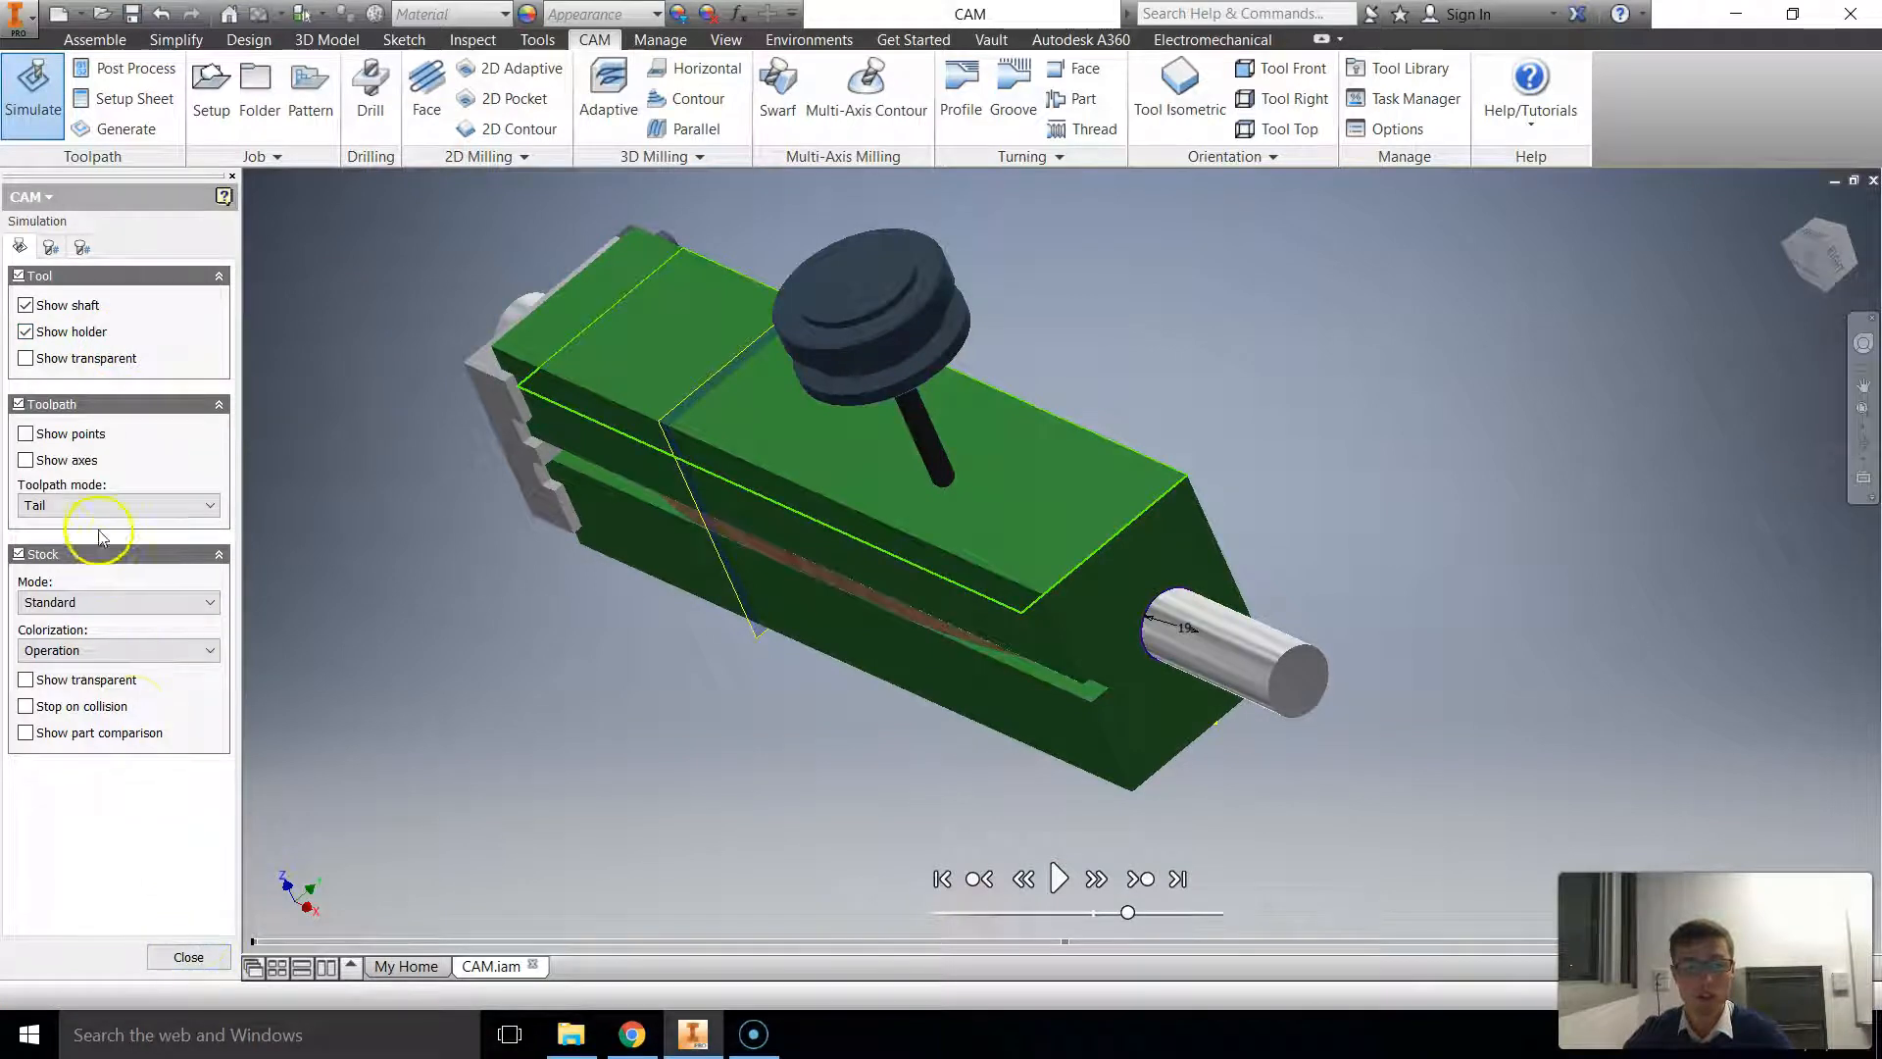
{"action": "left_click", "coordinate": [98, 600]}
{"action": "left_click", "coordinate": [93, 637]}
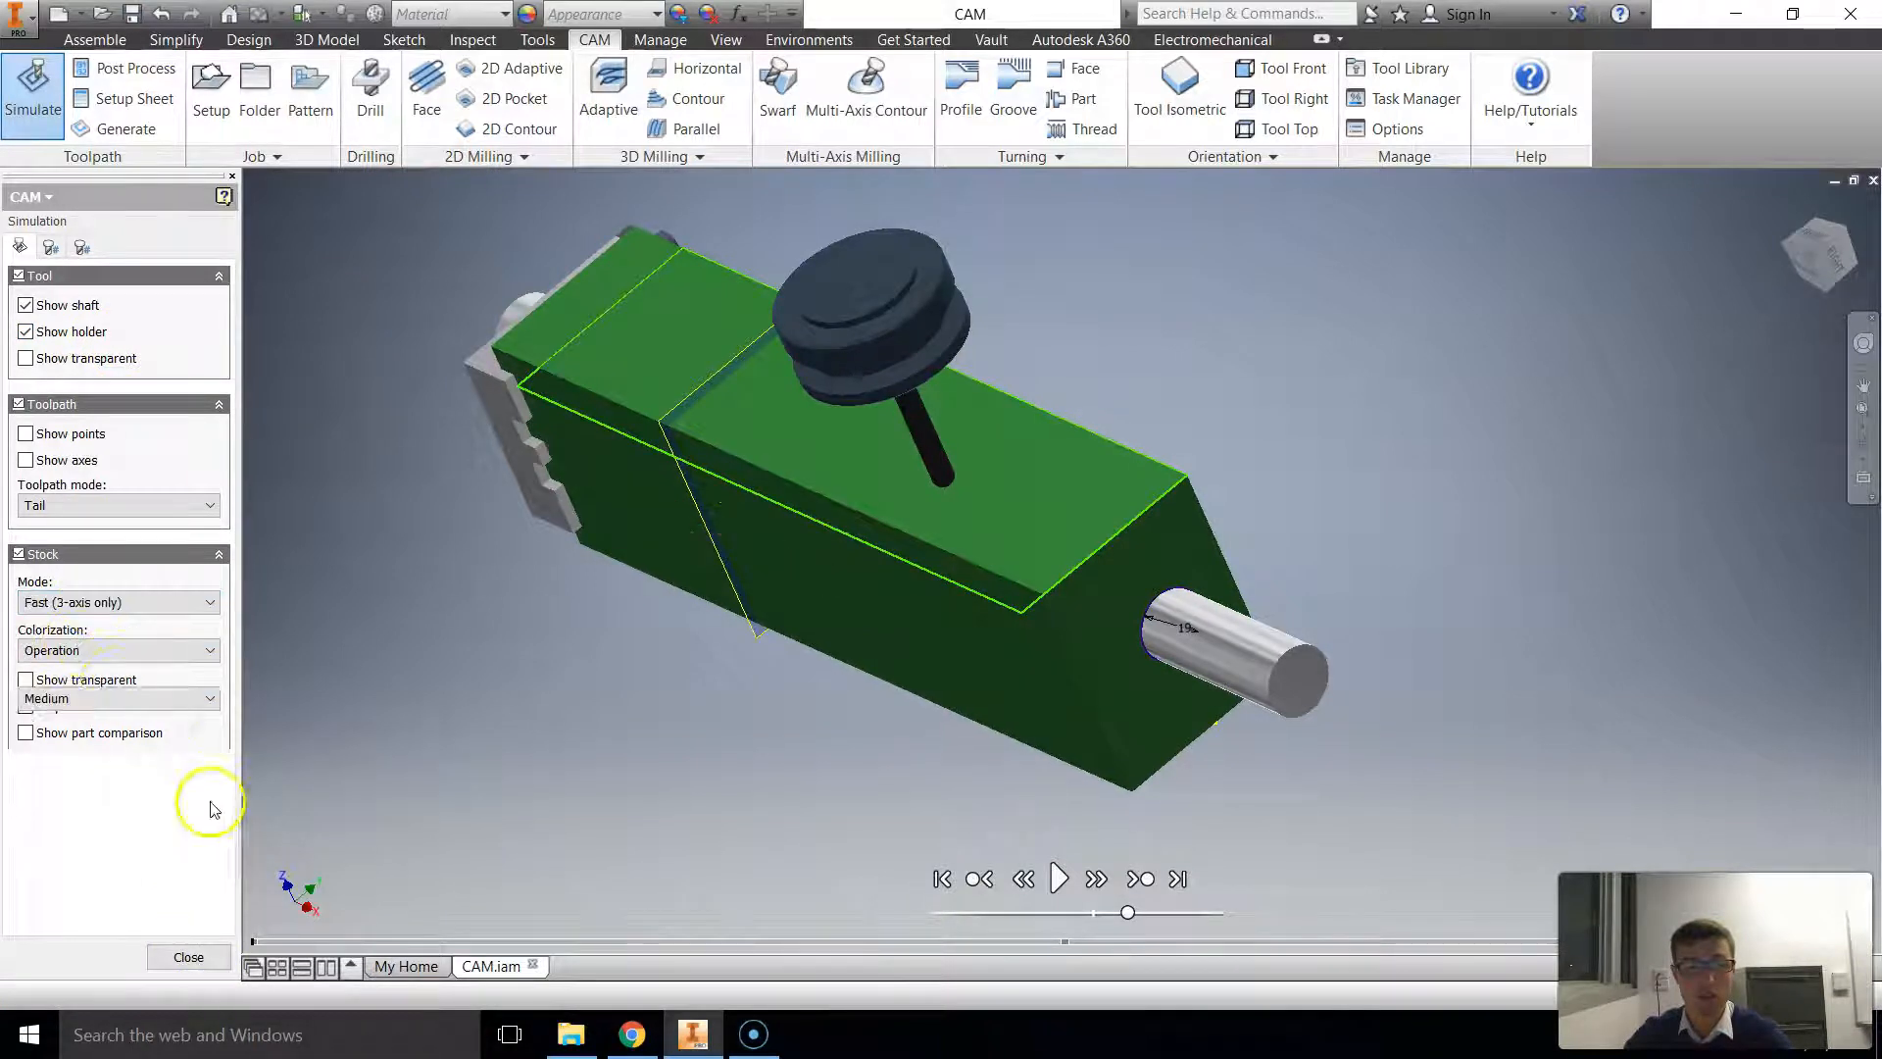
Step: Play the machining simulation at increased speed, examine the material cut from the stock, and close the simulation
{"action": "left_click", "coordinate": [1057, 878]}
{"action": "left_click_drag", "start_coordinate": [1129, 912], "coordinate": [1189, 912]}
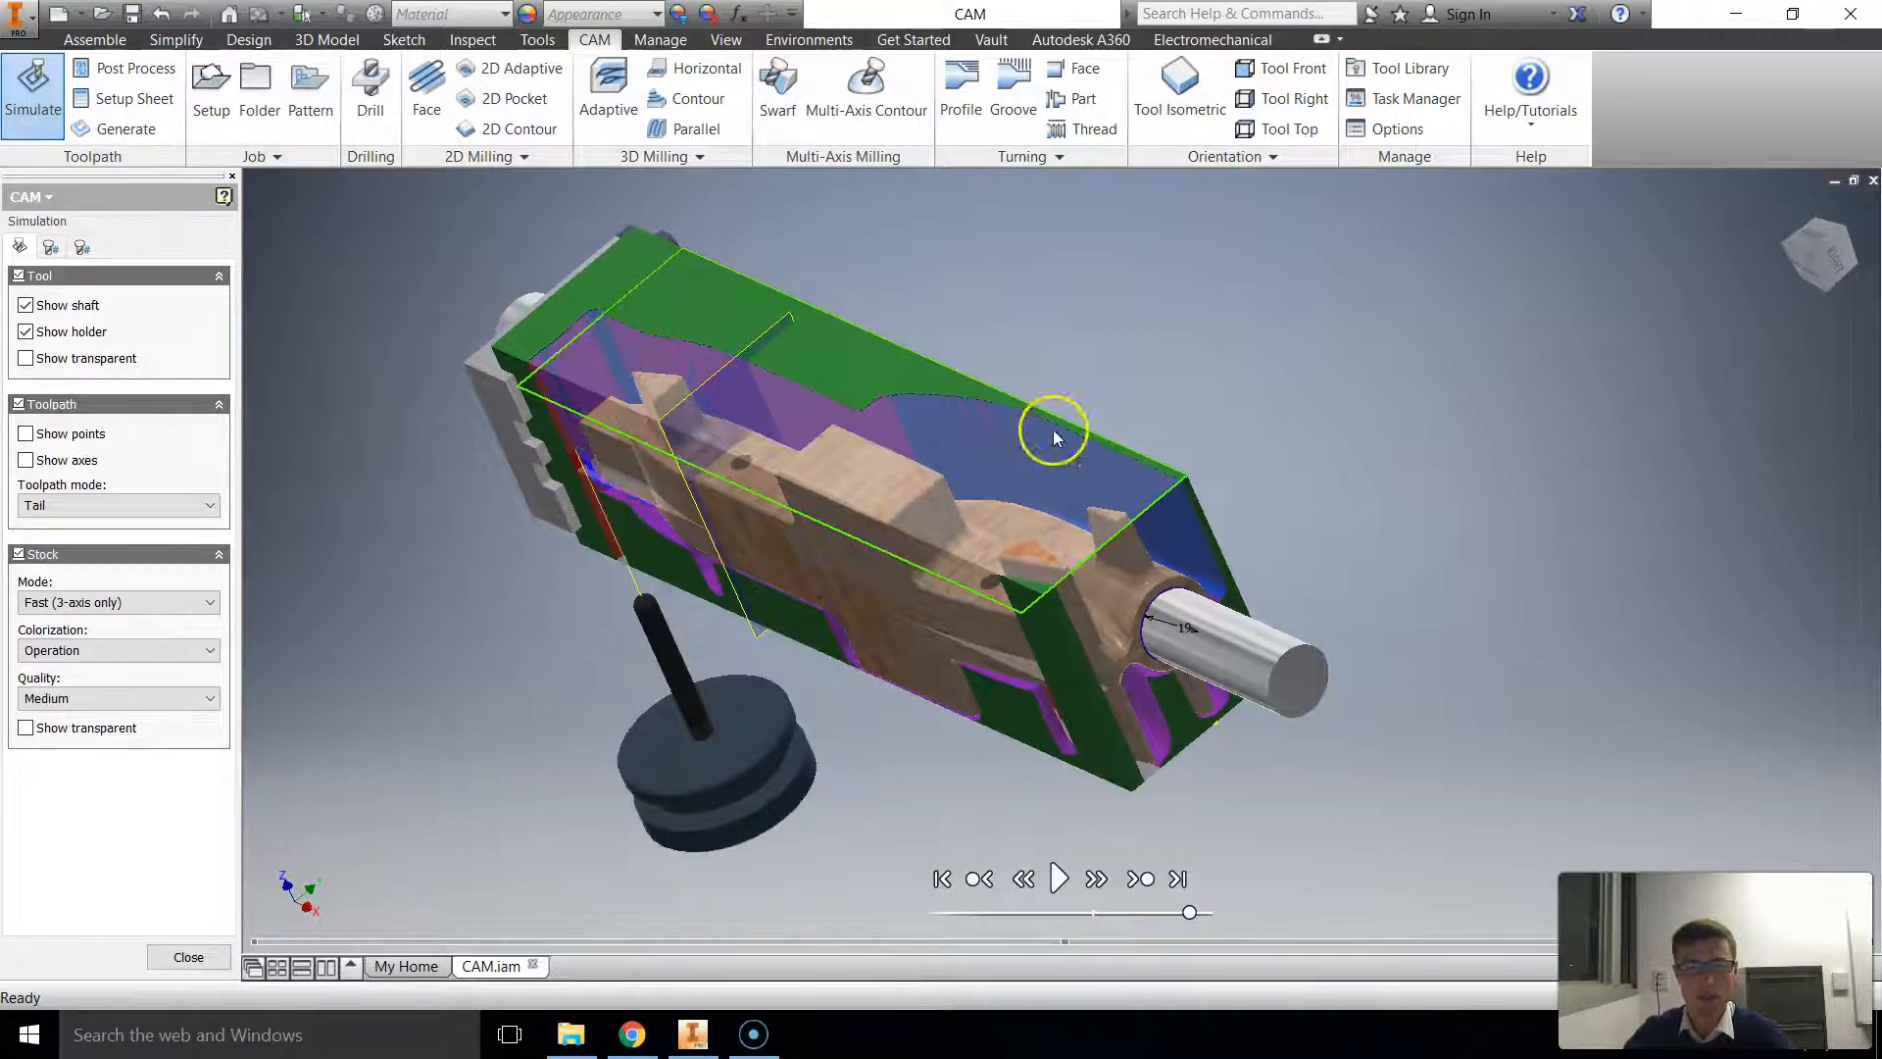
{"action": "middle_click_drag", "start_coordinate": [856, 302], "coordinate": [965, 422], "text": "shift"}
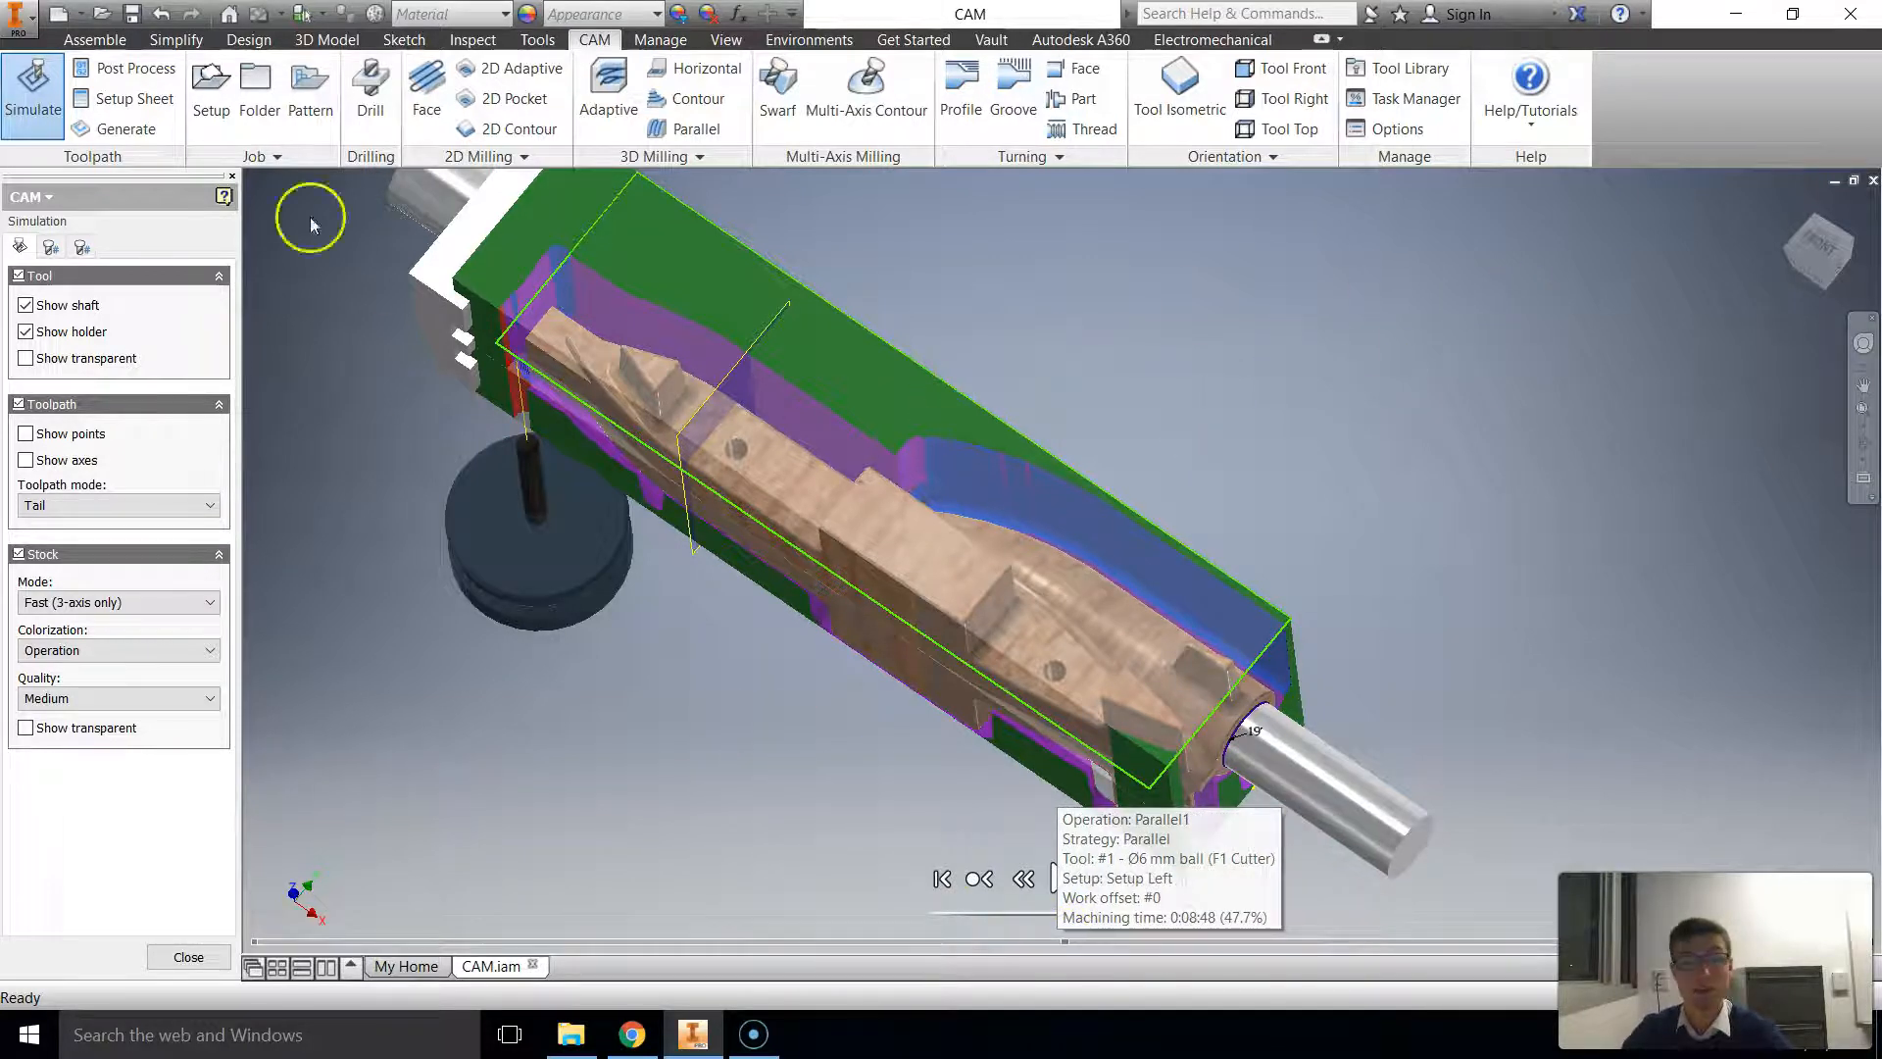
{"action": "left_click", "coordinate": [182, 956]}
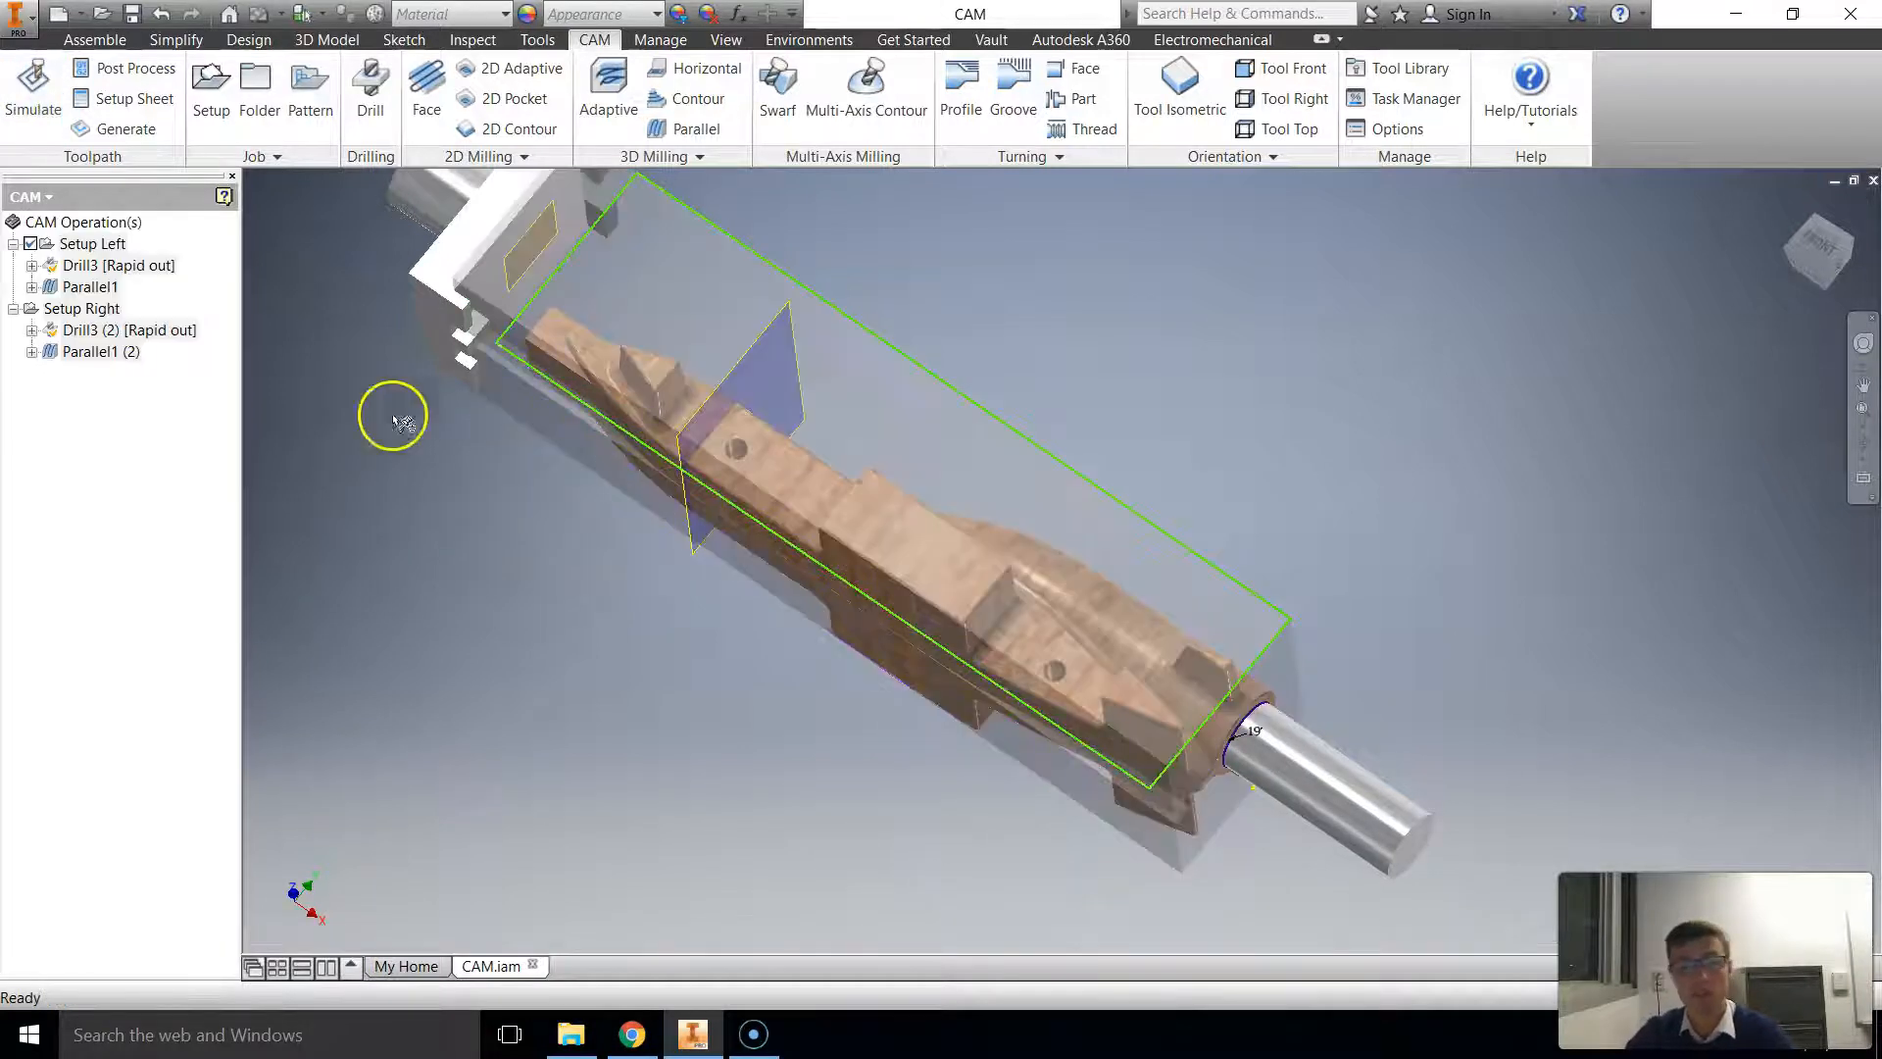
Step: Save the assembly and open post processing for both setups, acknowledging the notice about different WCS settings
{"action": "scroll", "coordinate": [419, 510], "scroll_direction": "down", "scroll_amount": 3}
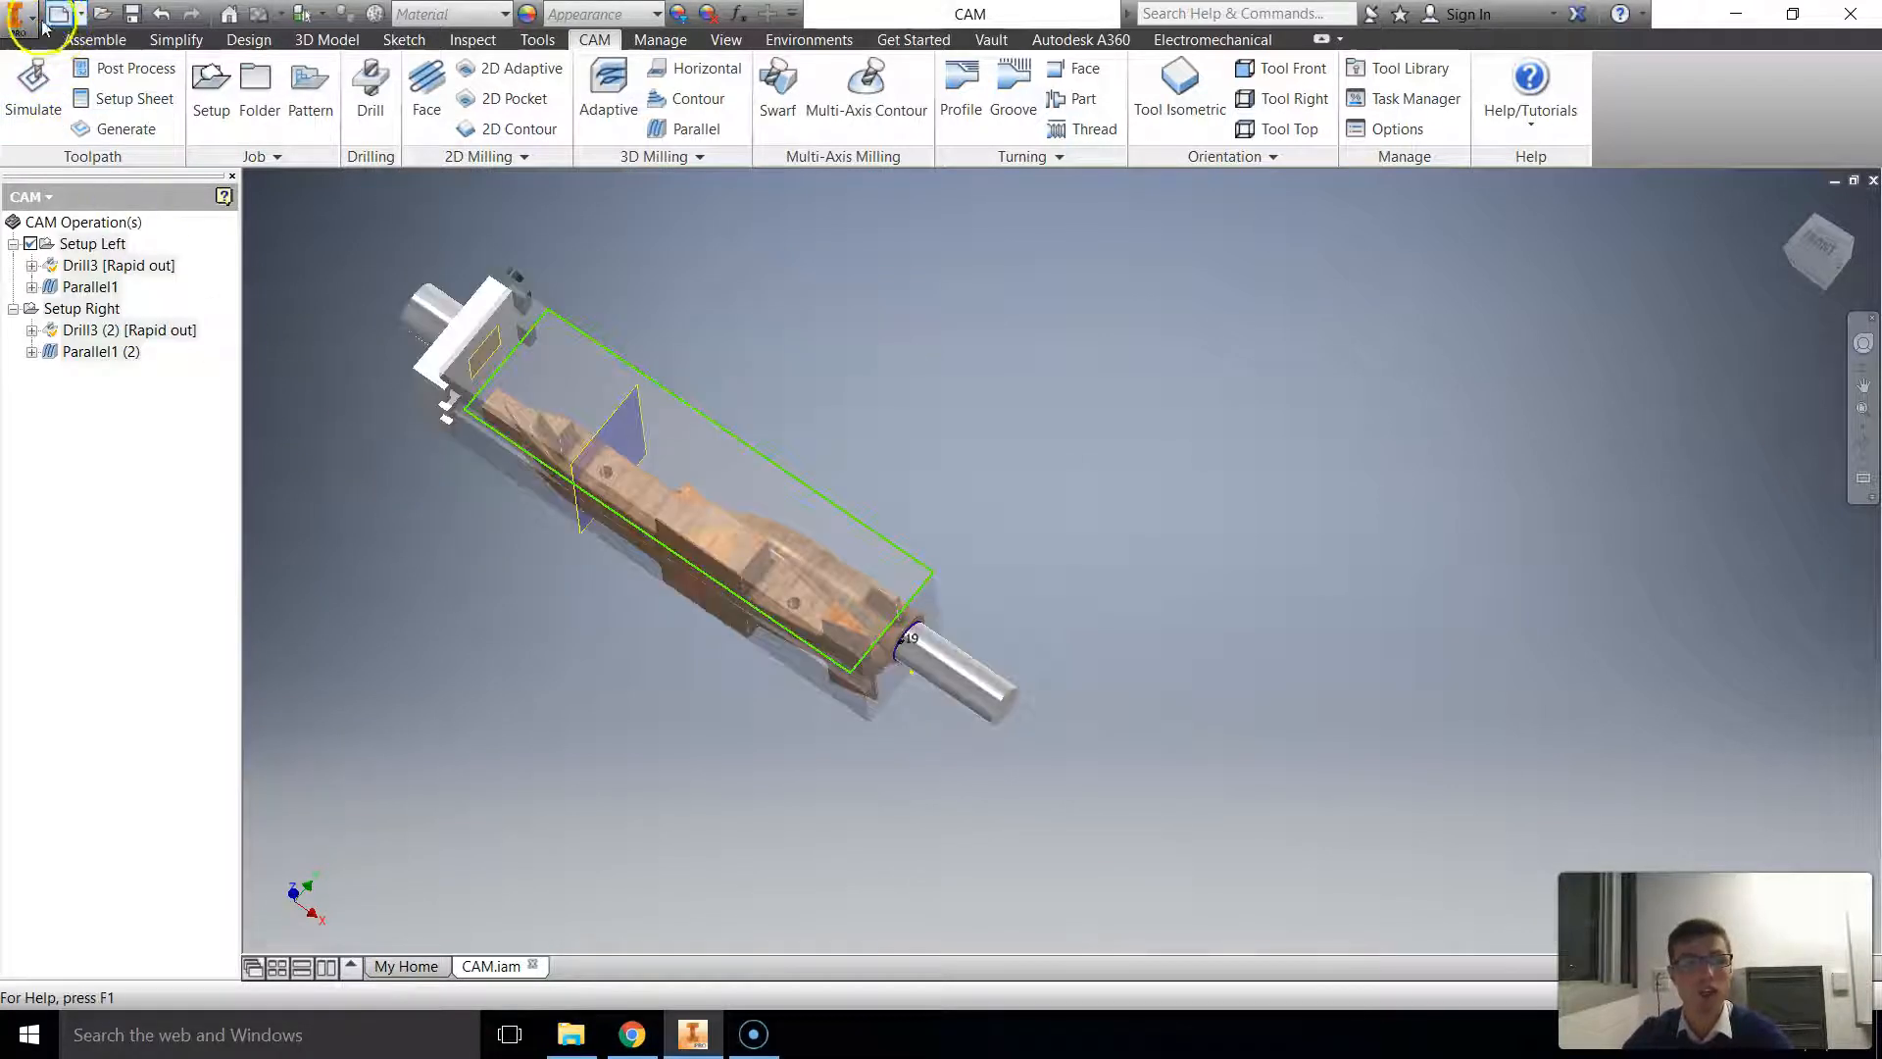
{"action": "left_click", "coordinate": [132, 13]}
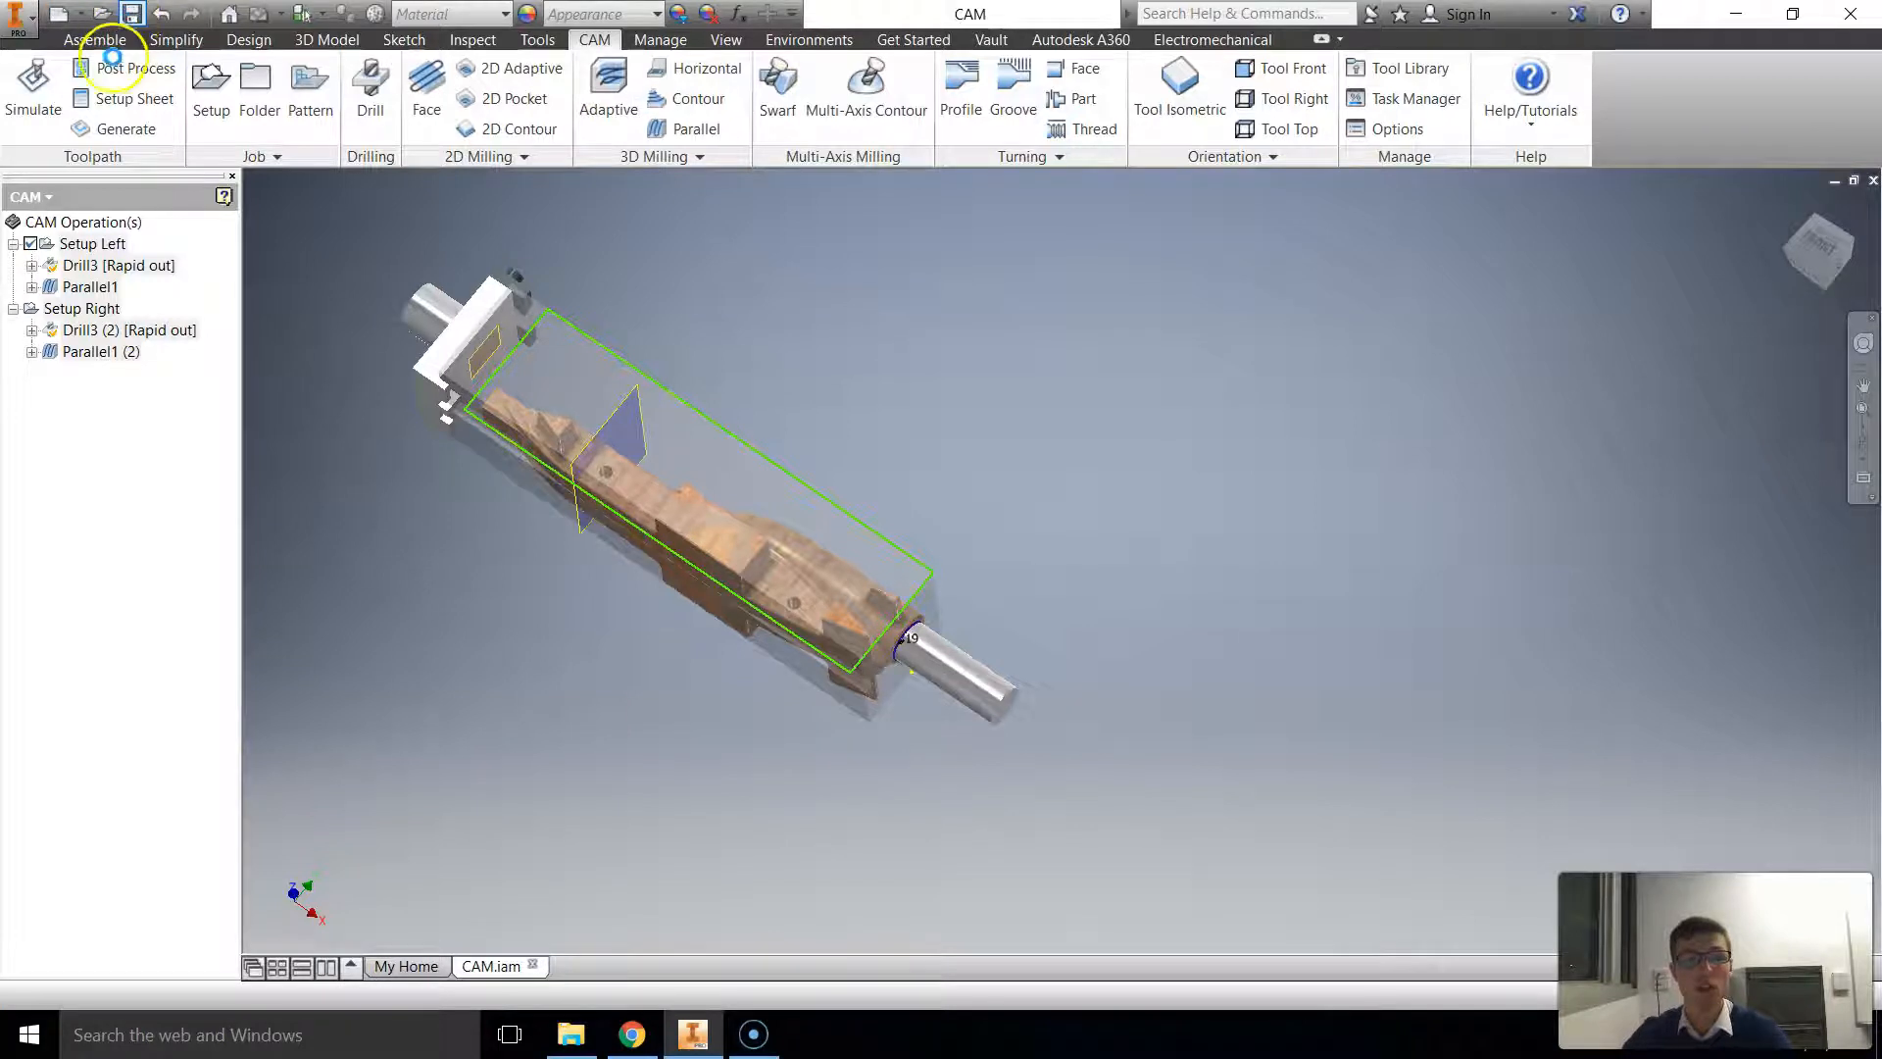
{"action": "left_click", "coordinate": [89, 77]}
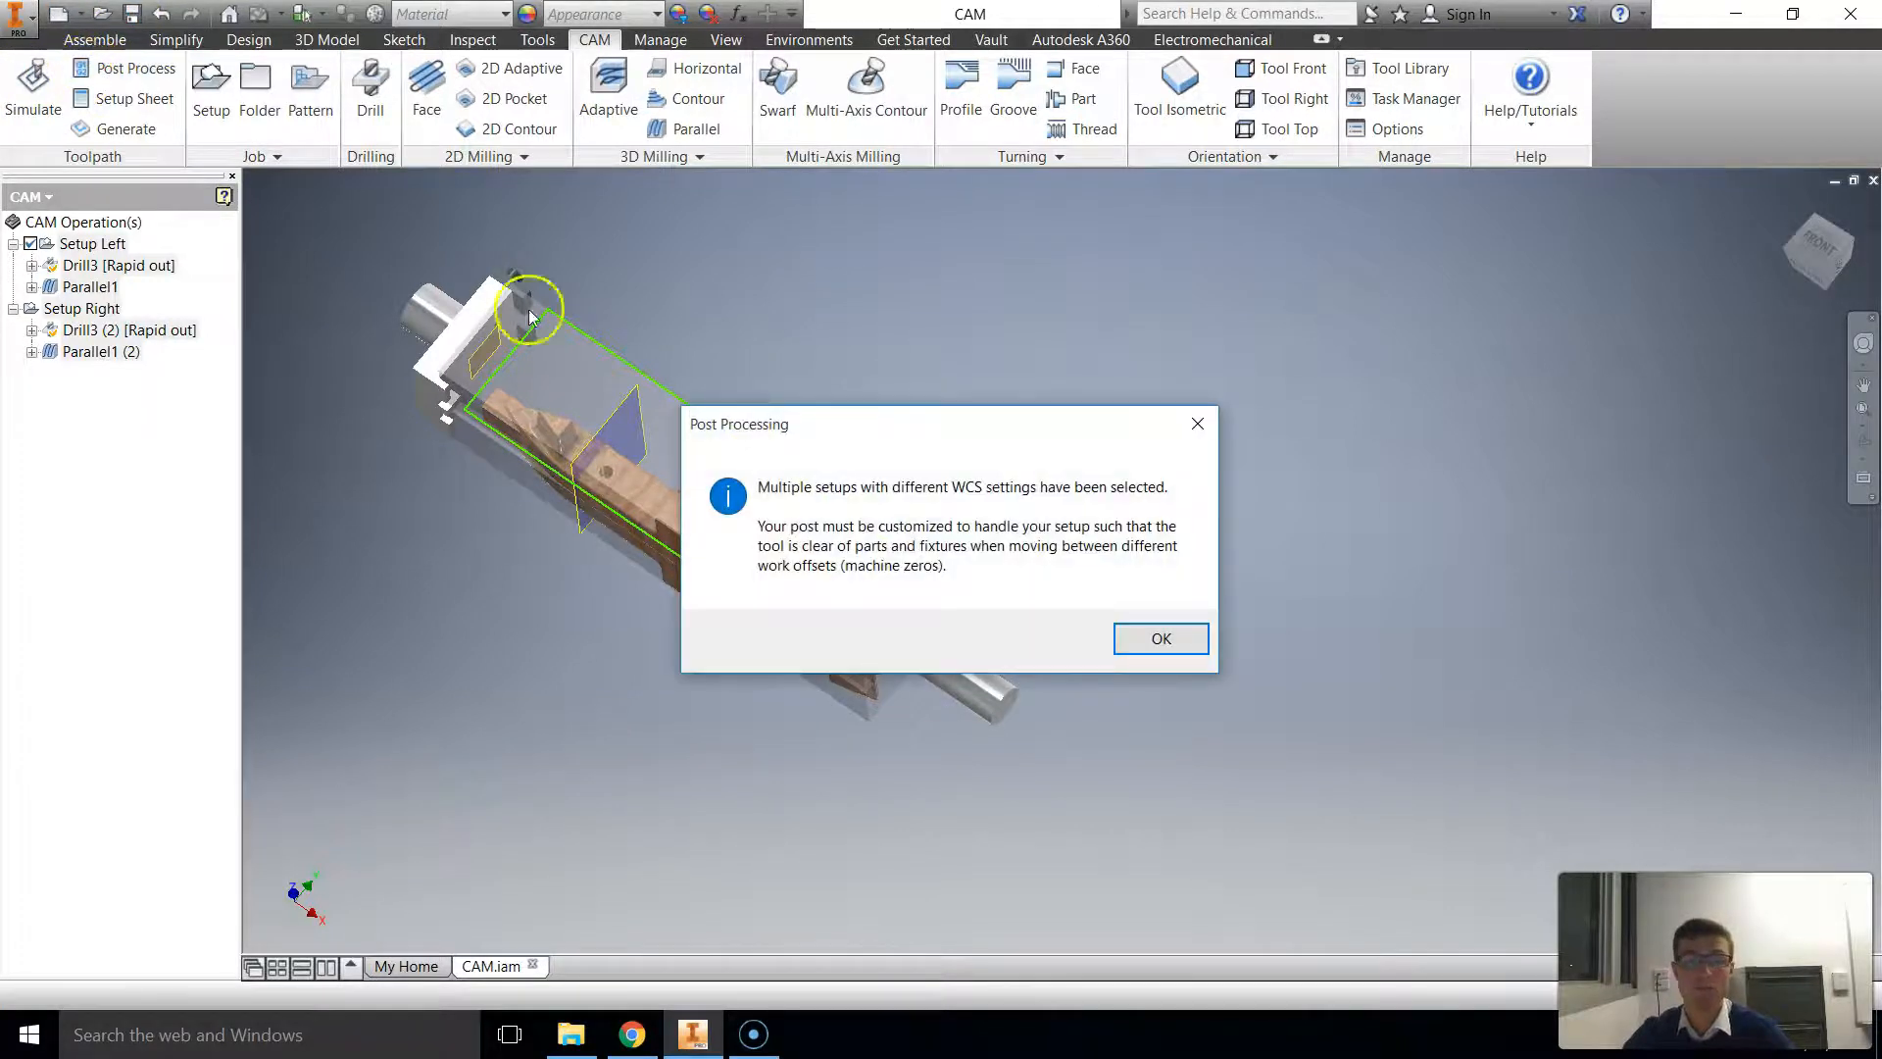
{"action": "left_click", "coordinate": [1179, 639]}
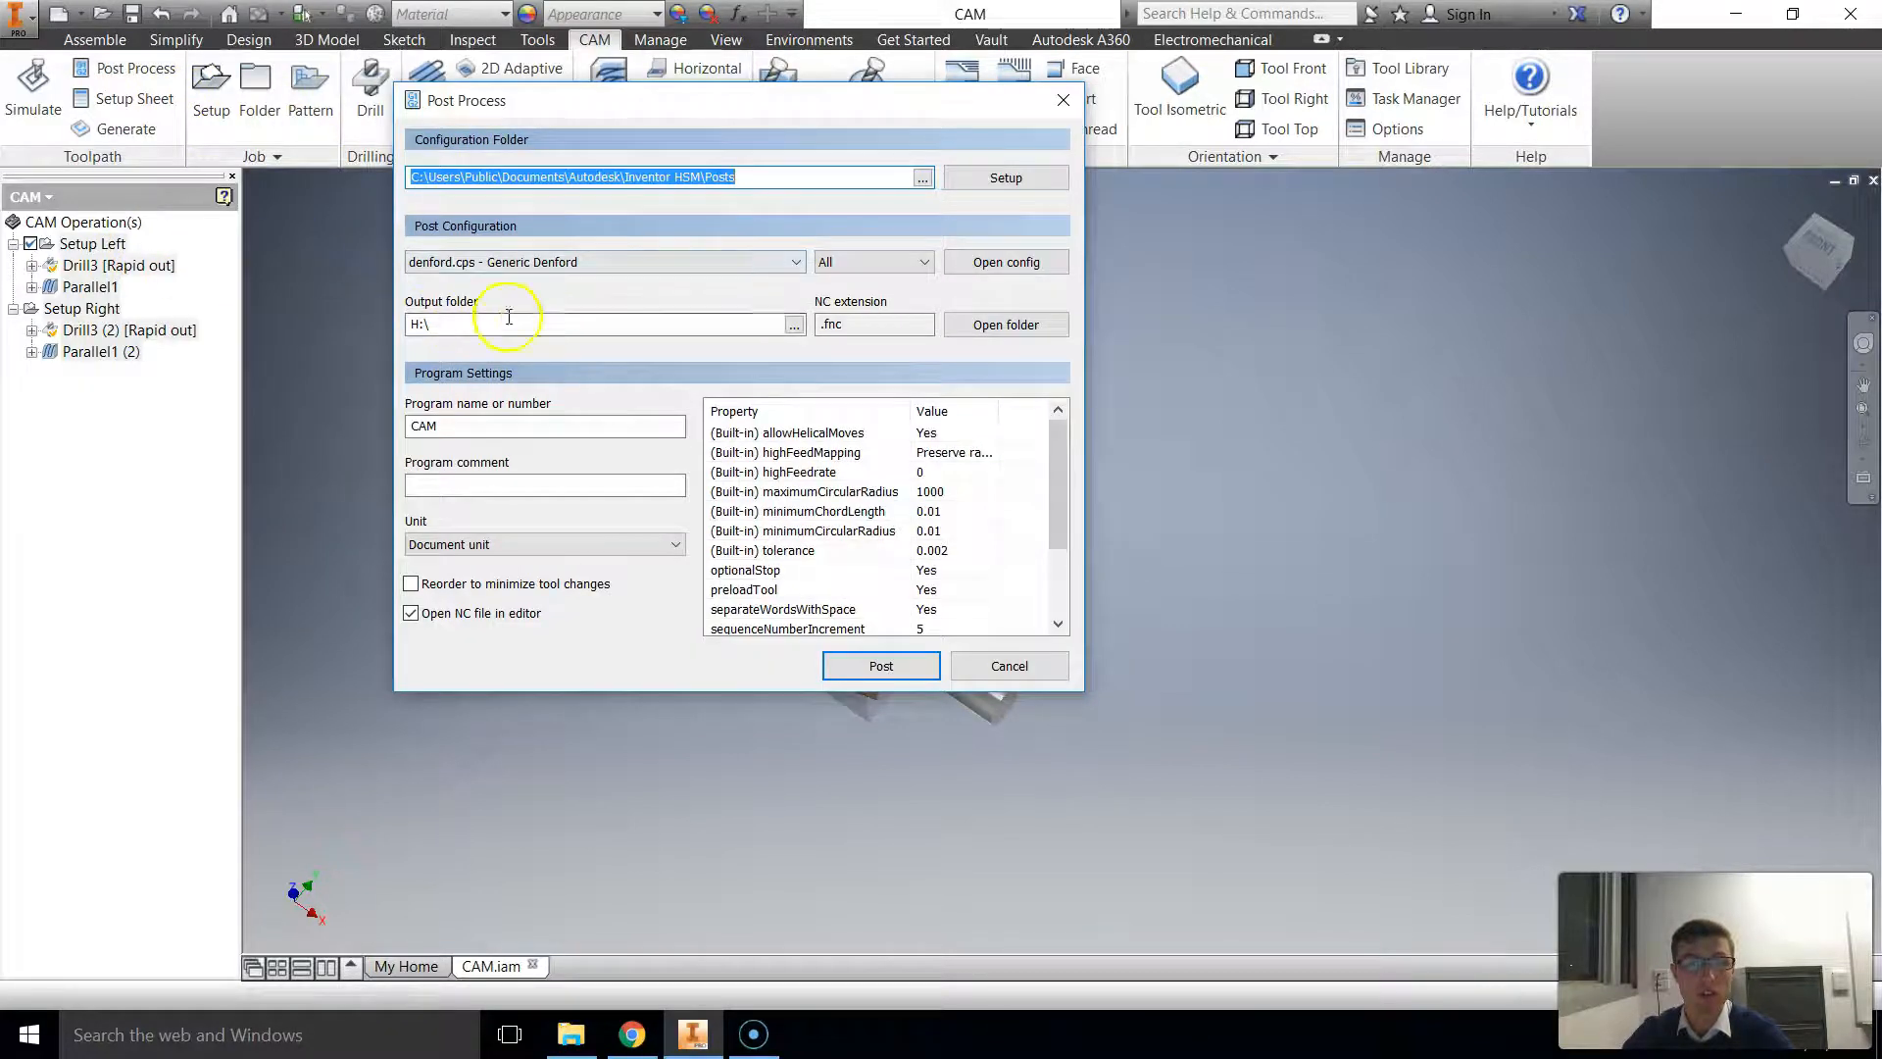
Step: Set the post process output folder to H:\Inventor\Project files\CAM 2
{"action": "left_click", "coordinate": [794, 323]}
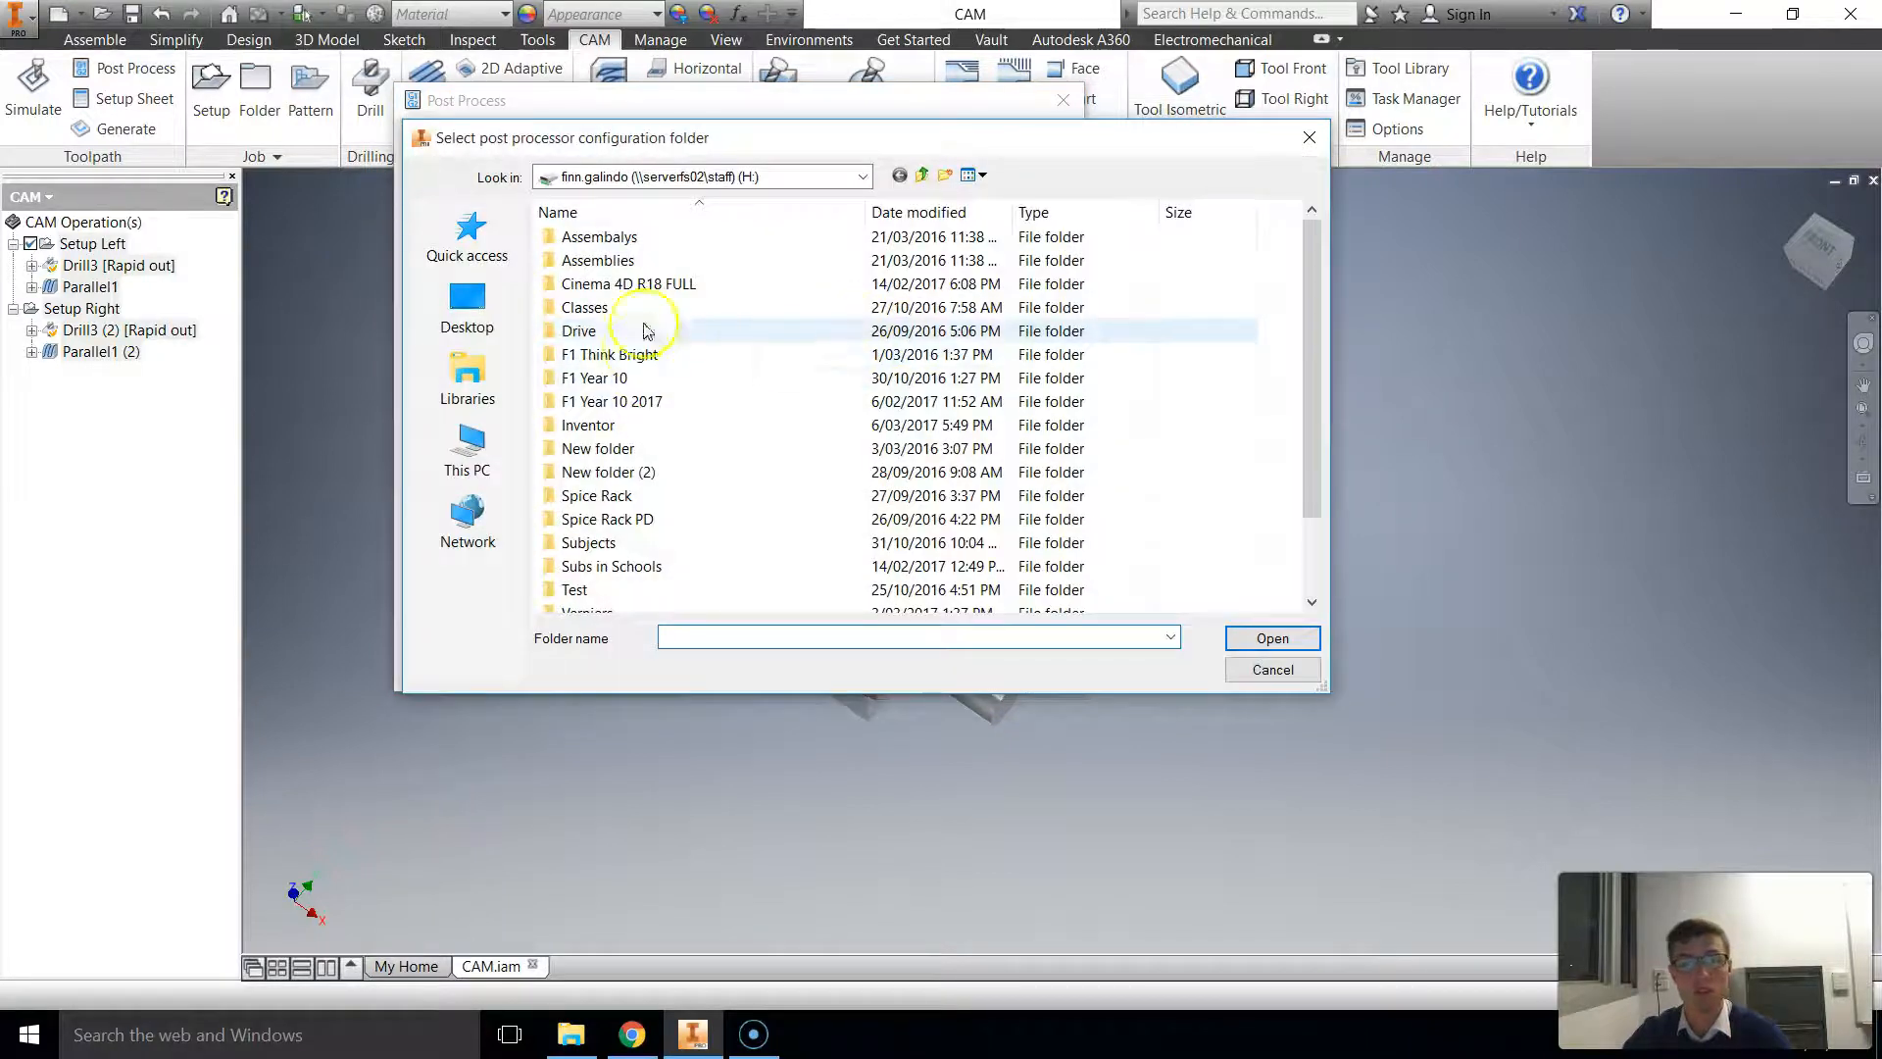
{"action": "double_click", "coordinate": [592, 428]}
{"action": "double_click", "coordinate": [620, 425]}
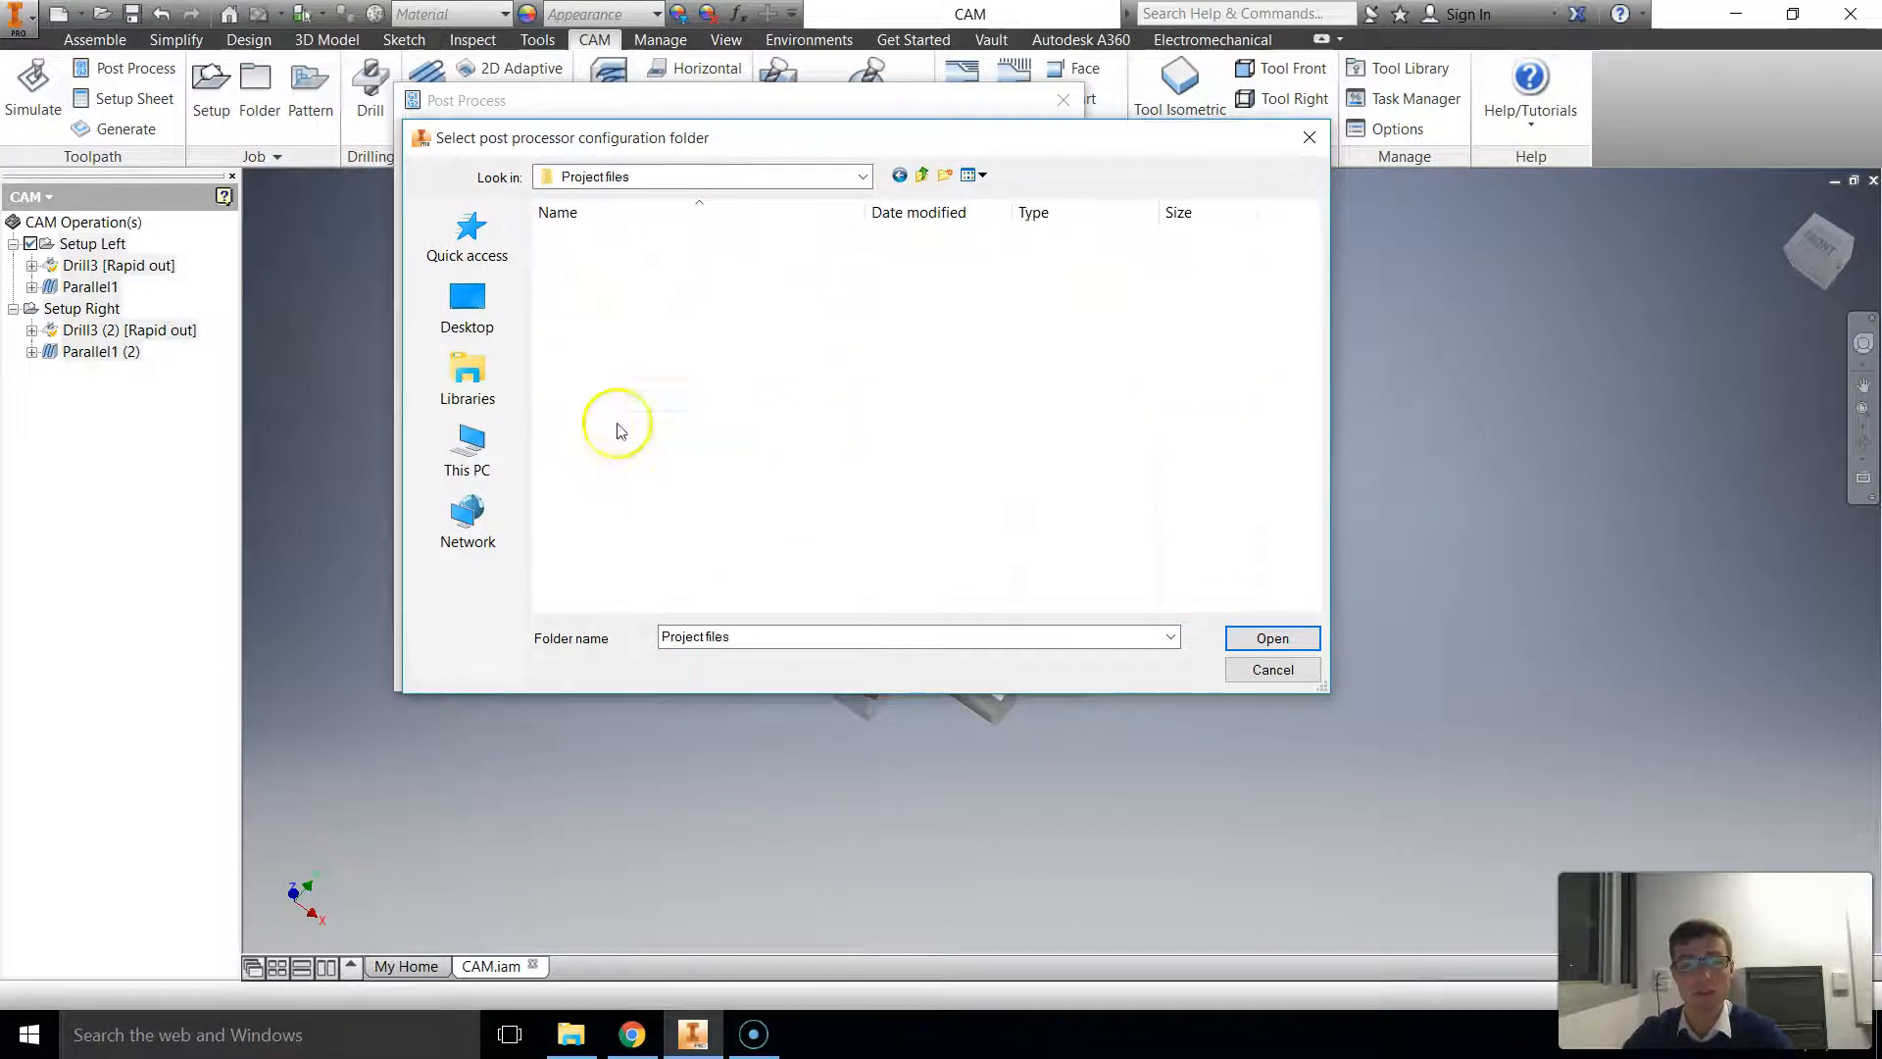
{"action": "double_click", "coordinate": [587, 237]}
{"action": "left_click", "coordinate": [722, 635]}
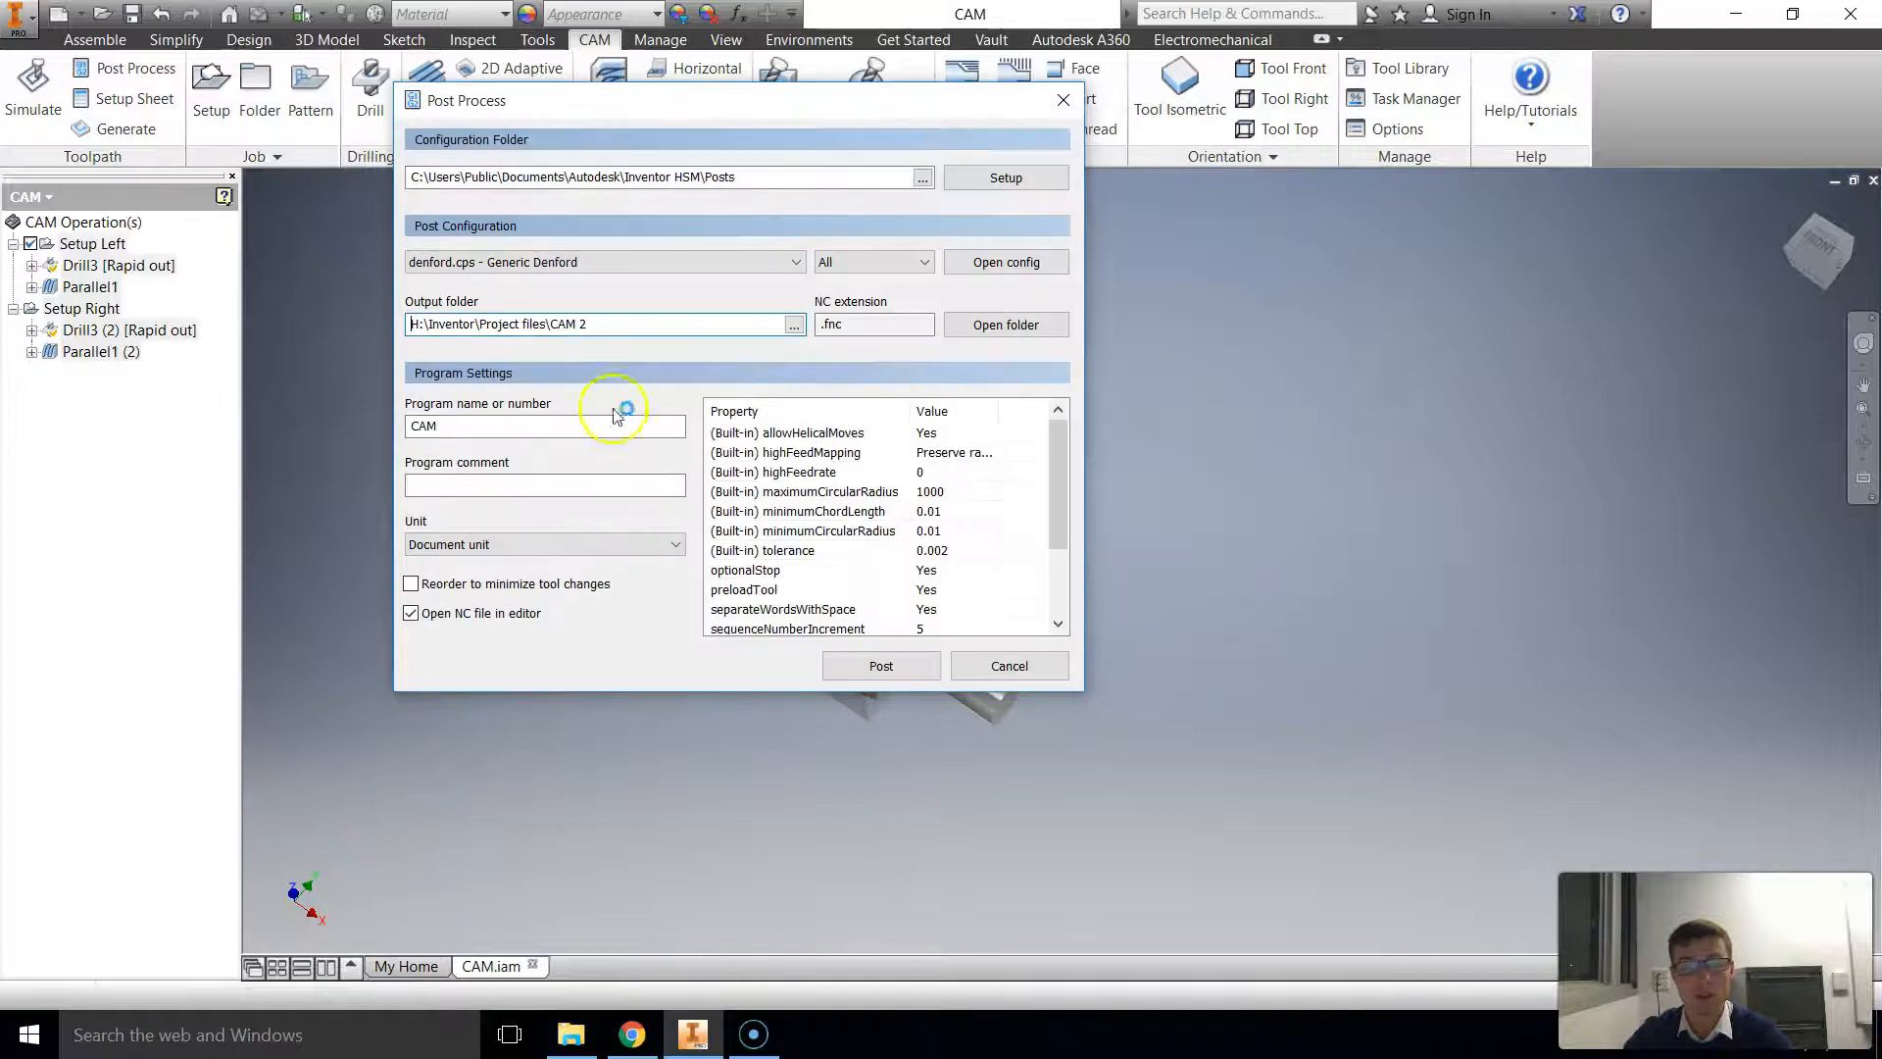
Step: Name the NC program CAM 1 and enter Test 1 as the program comment
{"action": "left_click", "coordinate": [538, 423]}
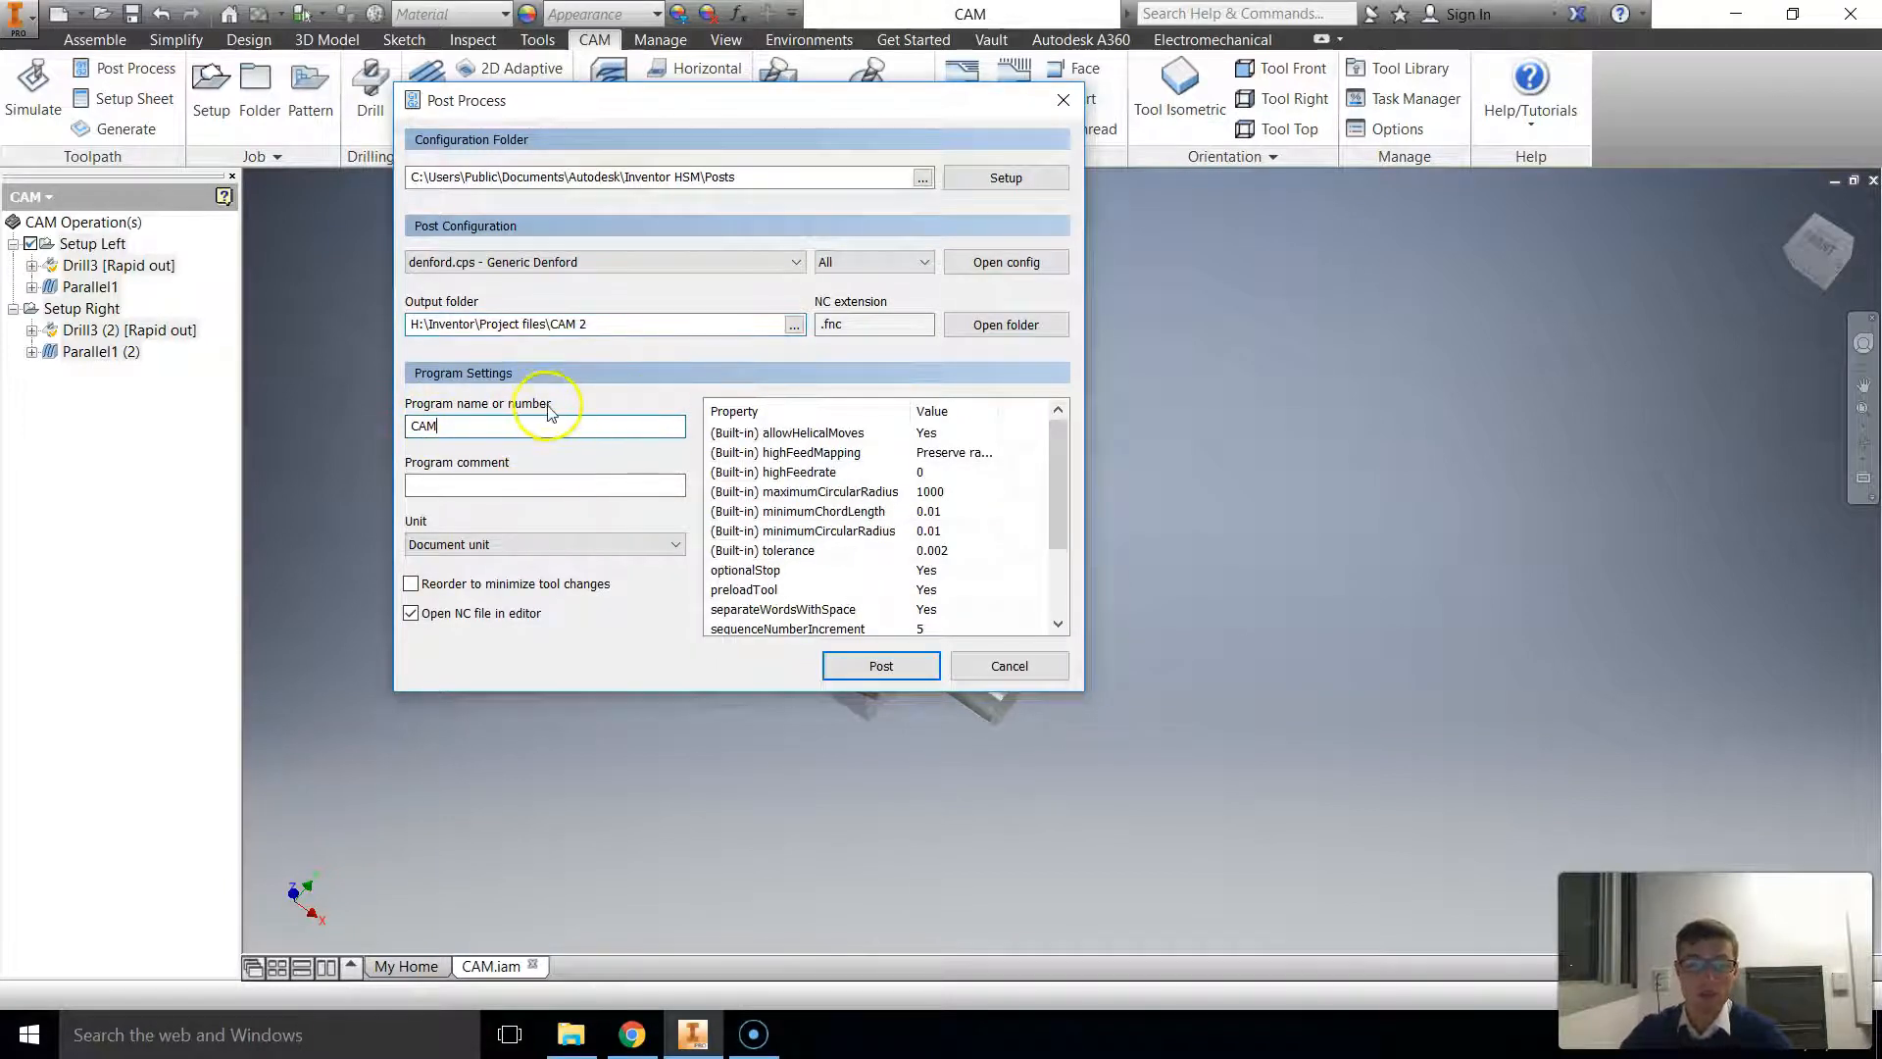
{"action": "type", "text": "1"}
{"action": "left_click", "coordinate": [517, 485]}
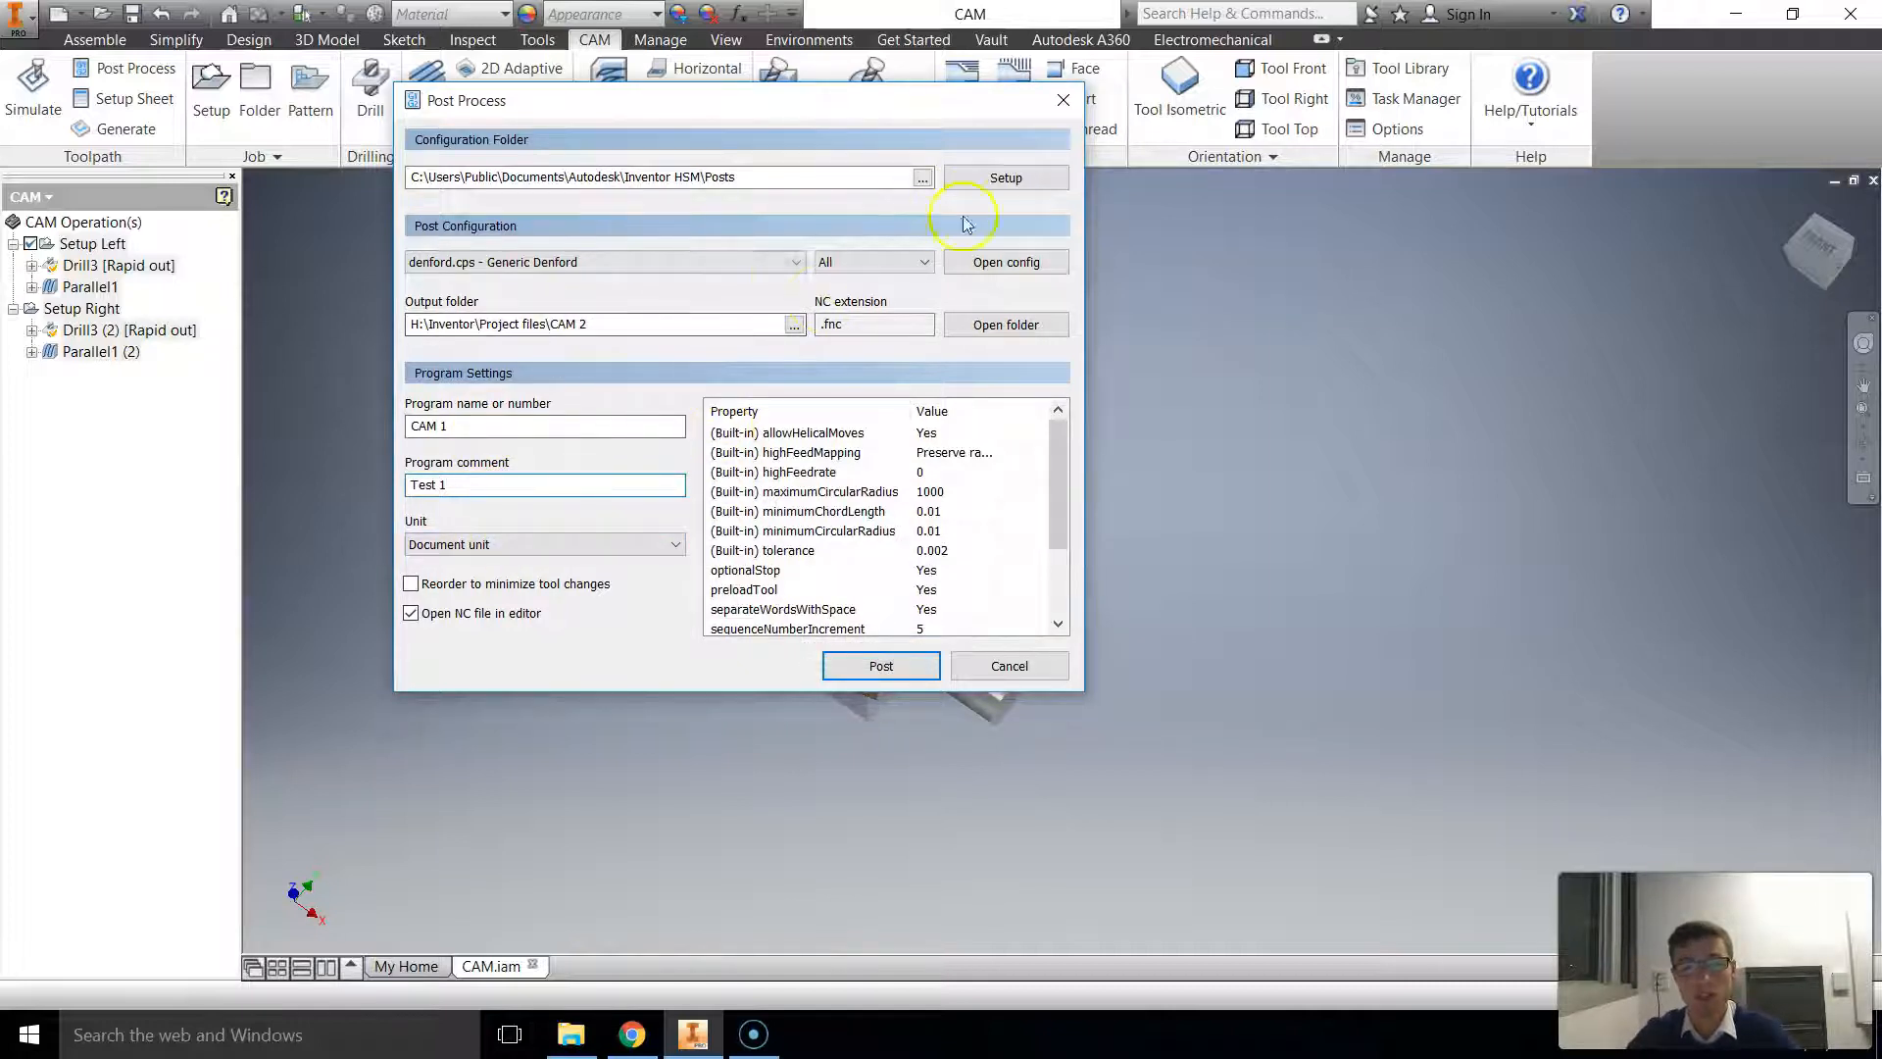
Step: Post the NC program with the denford.cps - Generic Denford configuration and save it as CAM 1
{"action": "left_click", "coordinate": [770, 264]}
{"action": "left_click", "coordinate": [461, 262]}
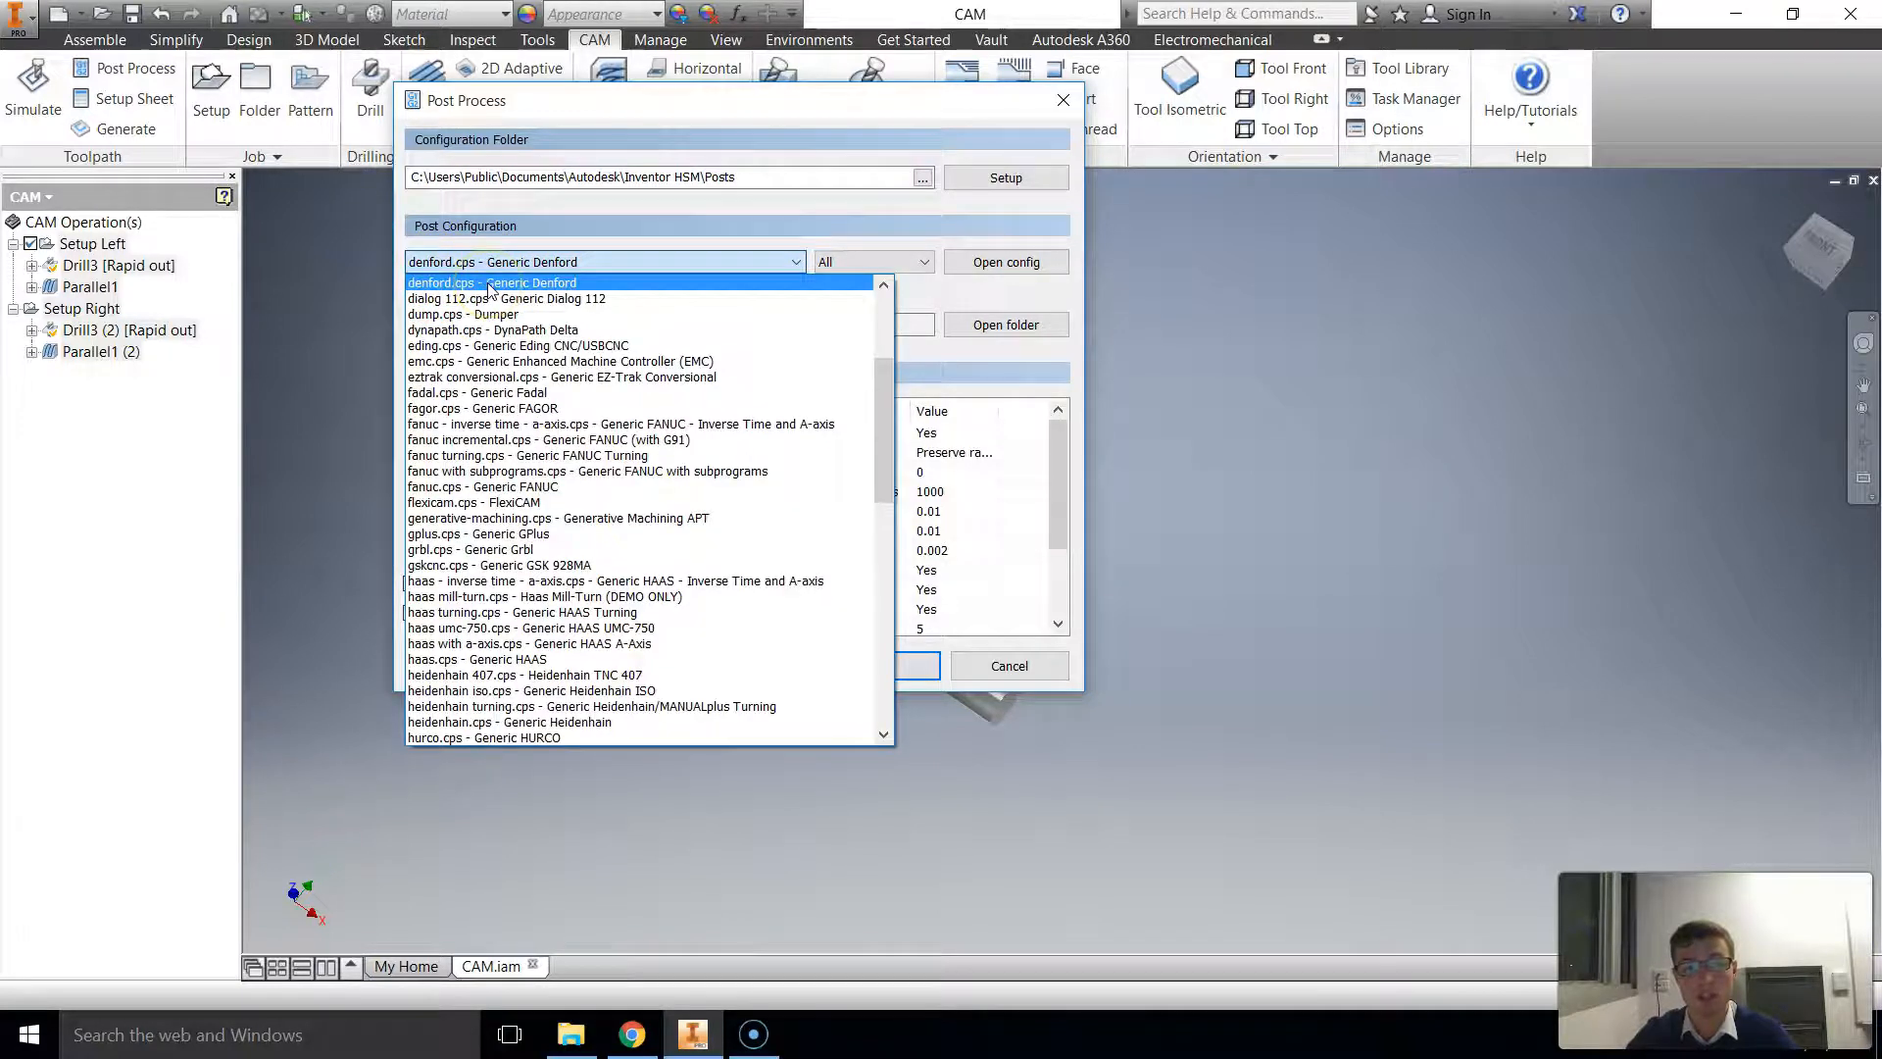
{"action": "scroll", "coordinate": [488, 289], "scroll_direction": "up", "scroll_amount": 3}
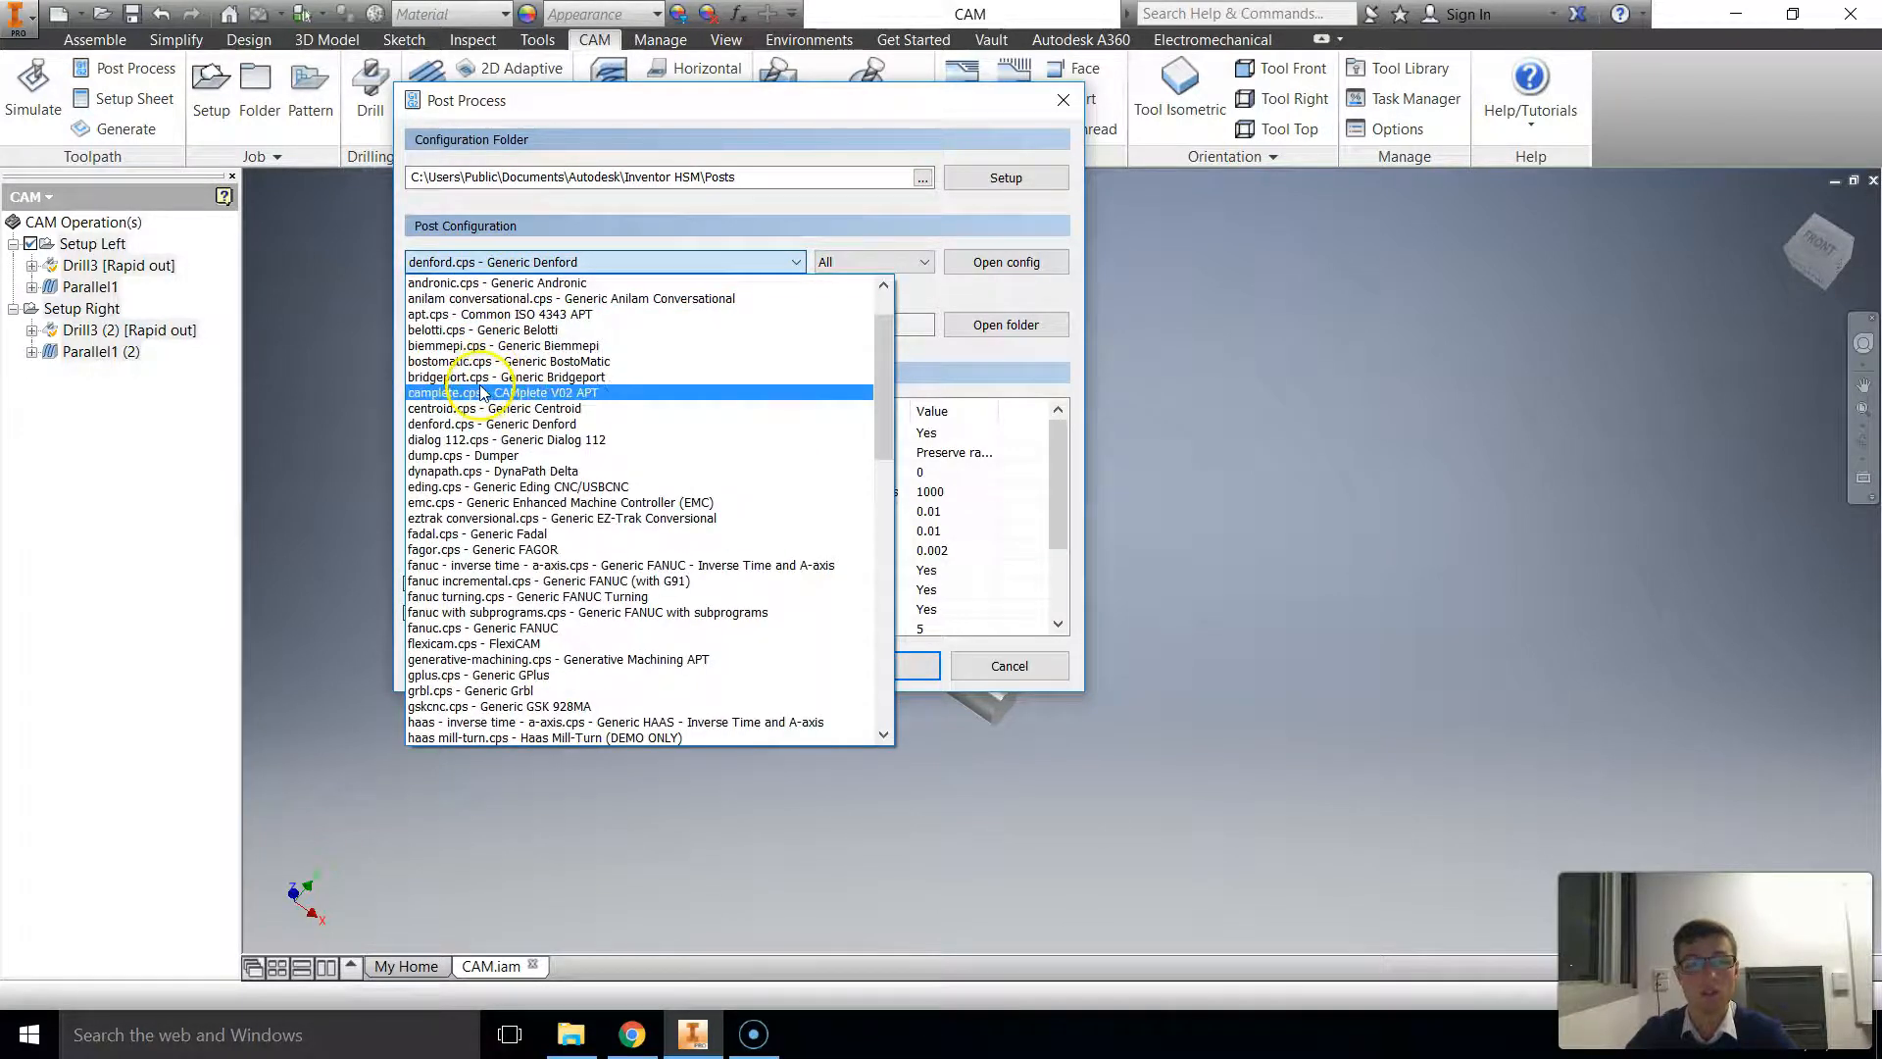
{"action": "left_click", "coordinate": [485, 424]}
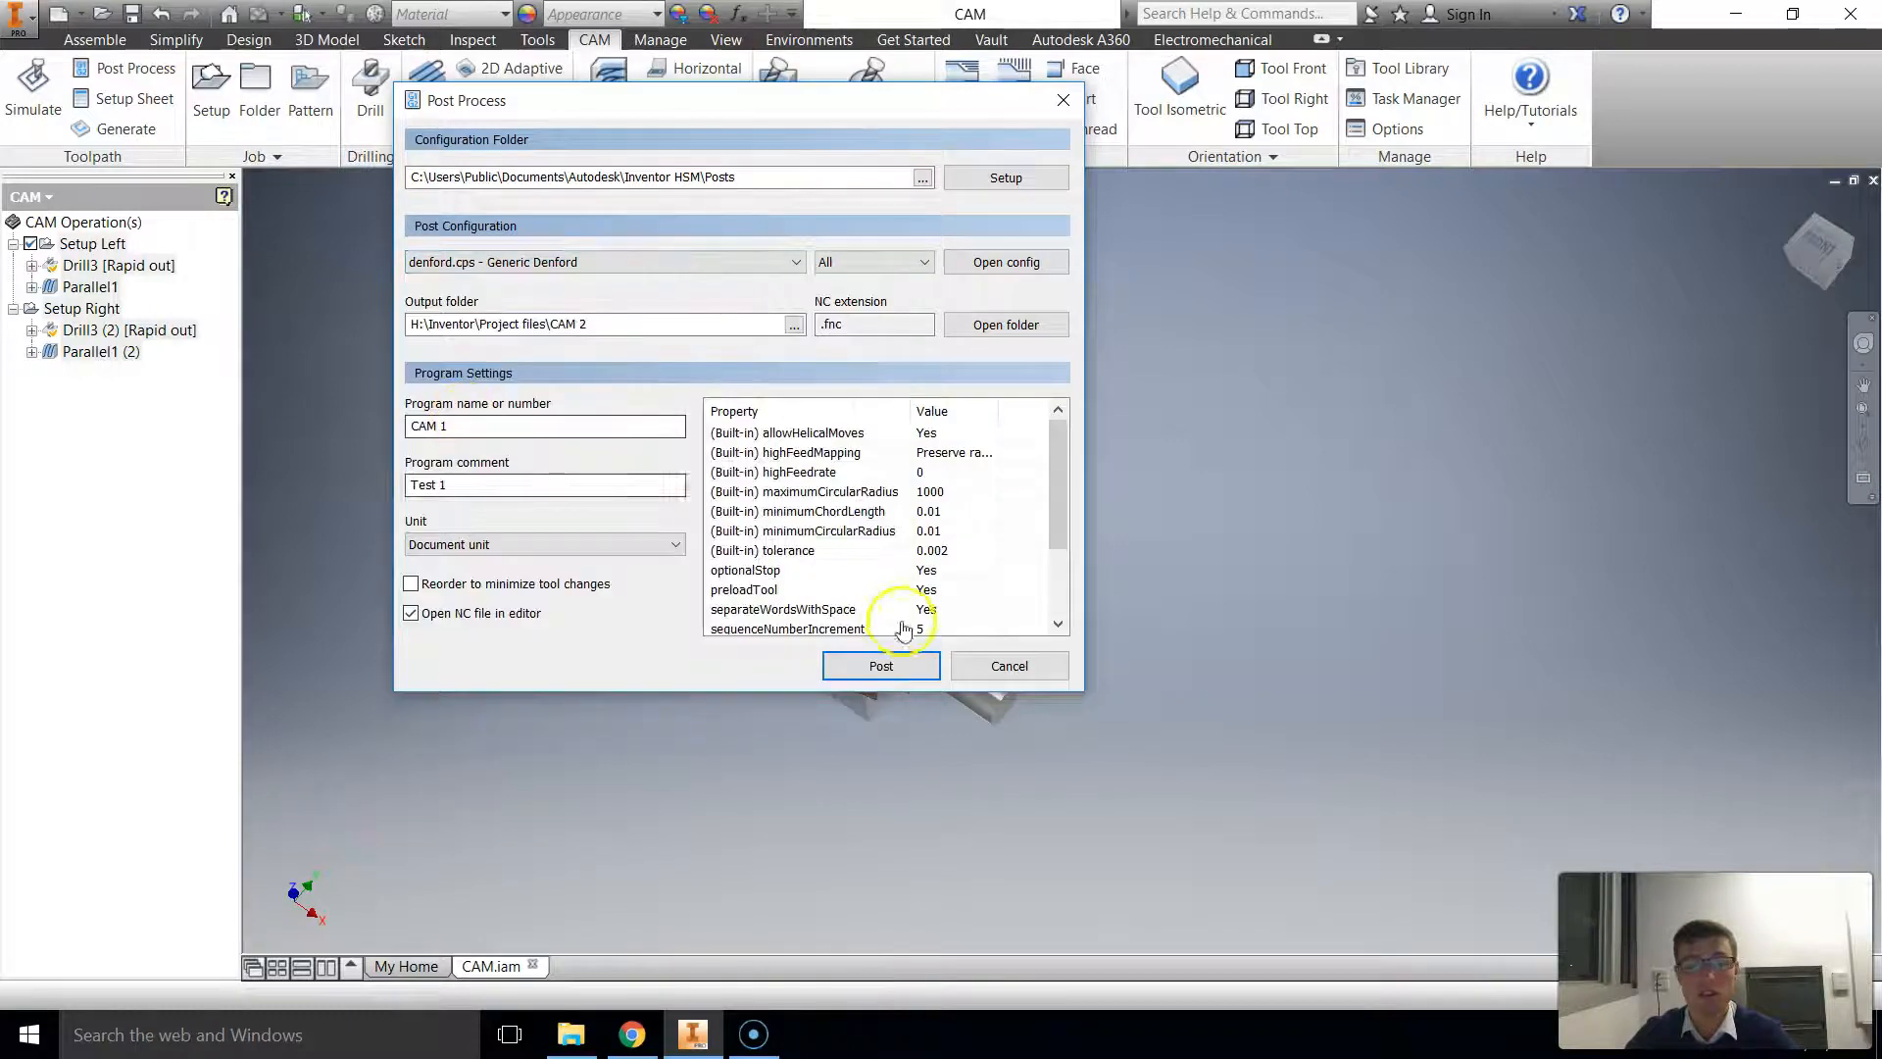
{"action": "left_click", "coordinate": [877, 665]}
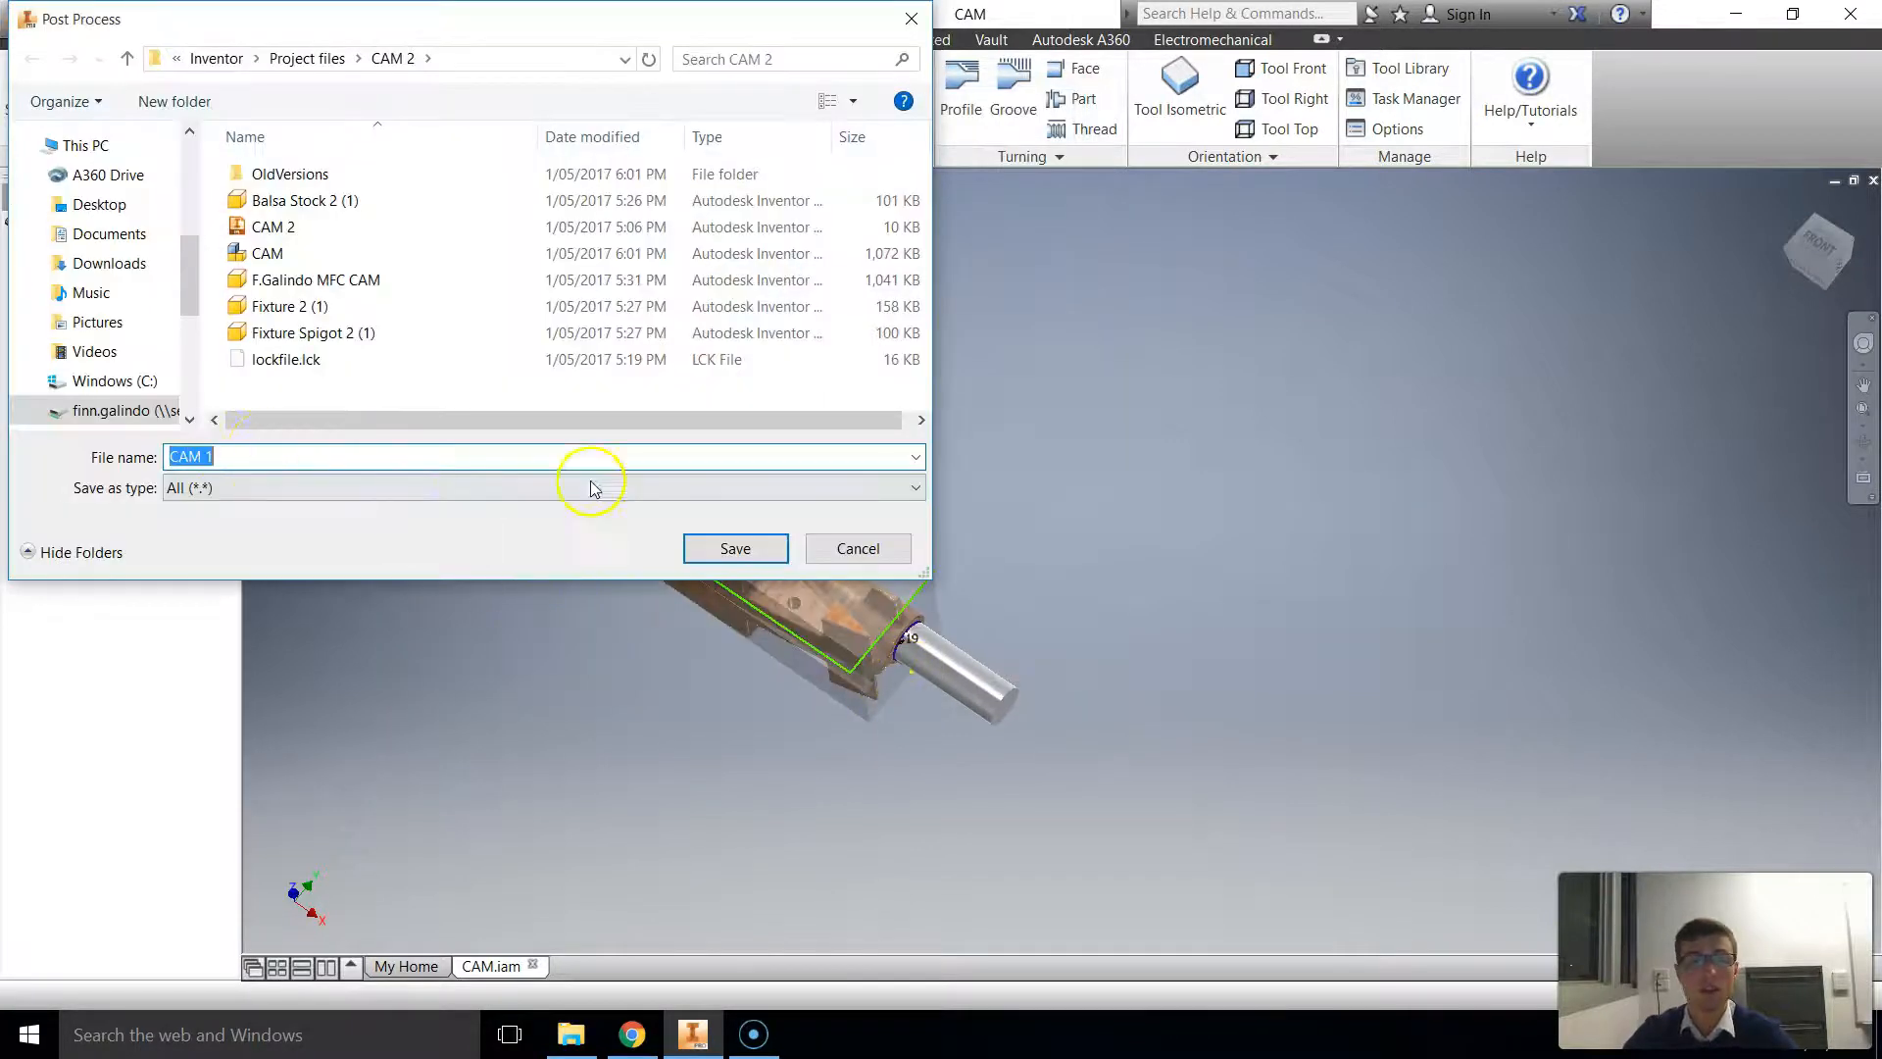
{"action": "left_click", "coordinate": [701, 546]}
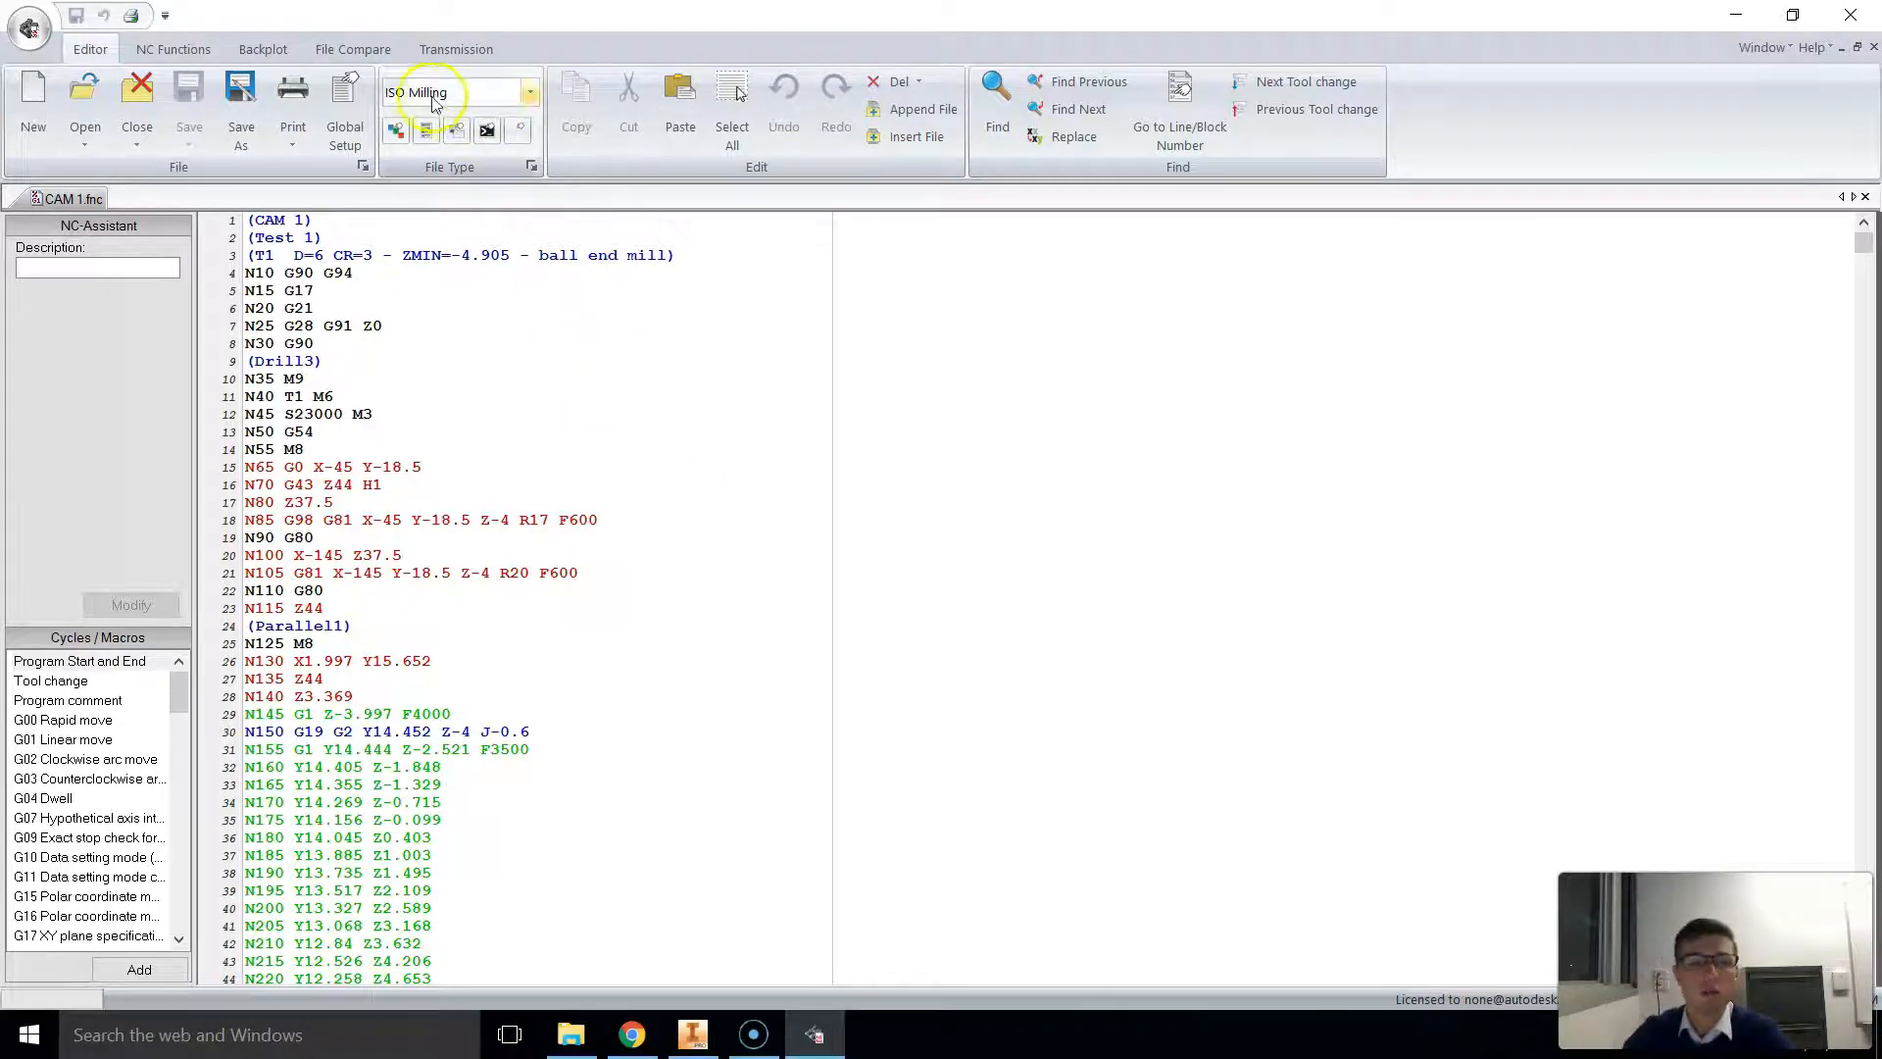
Step: Switch the NC file type to Autodesk Post and back to ISO Milling
{"action": "left_click", "coordinate": [527, 94]}
{"action": "left_click", "coordinate": [429, 117]}
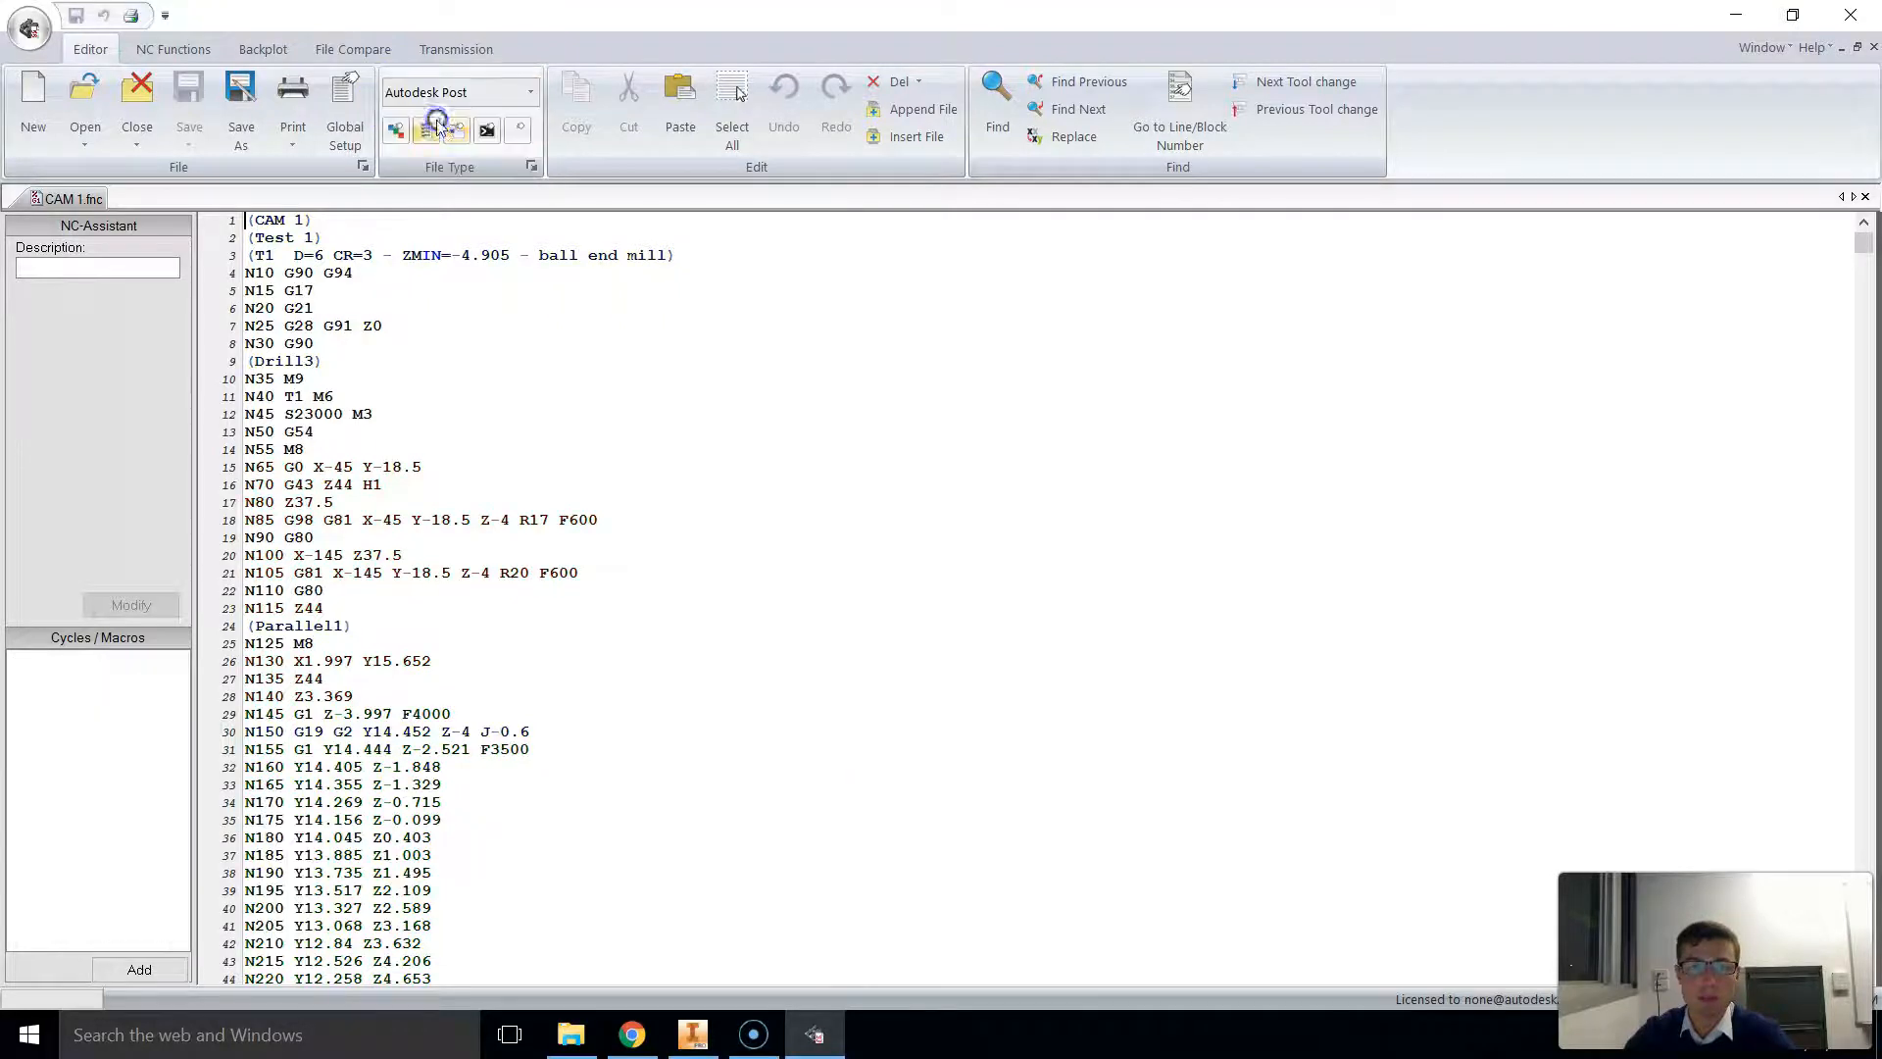
{"action": "left_click", "coordinate": [516, 94]}
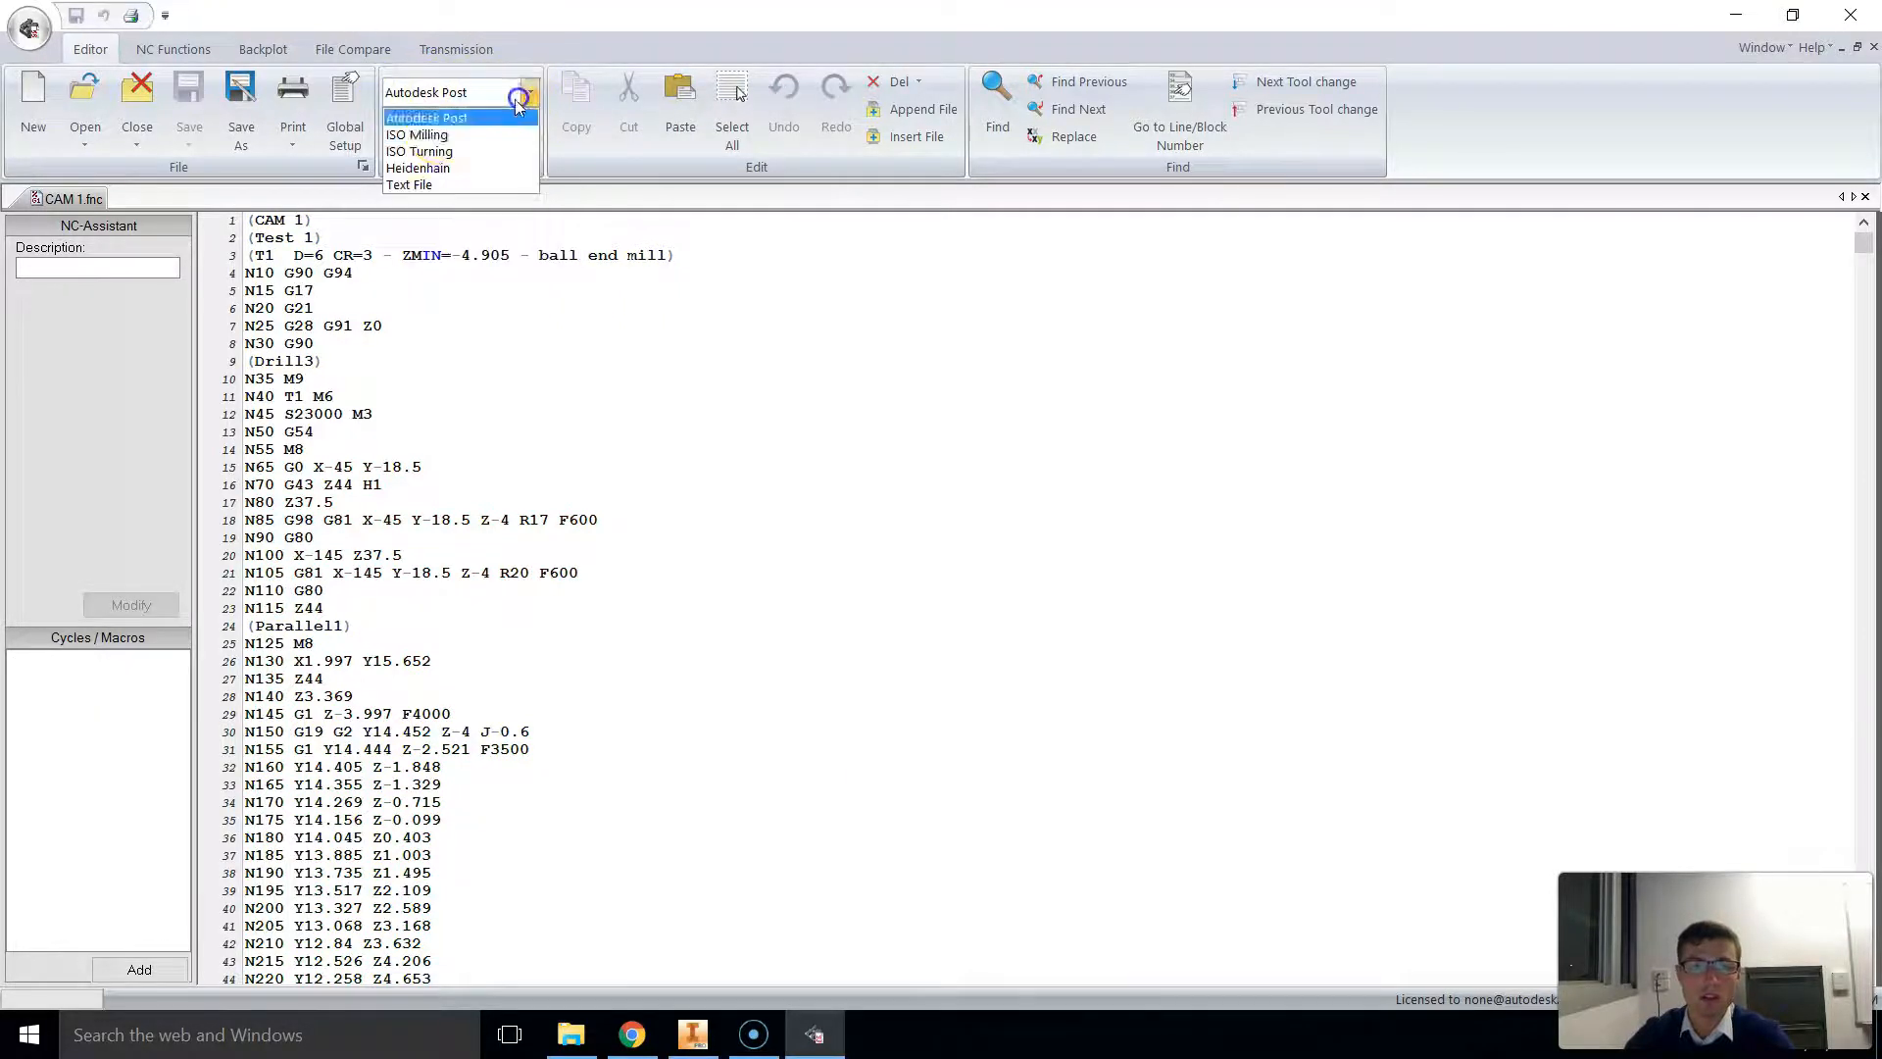
{"action": "left_click", "coordinate": [421, 134]}
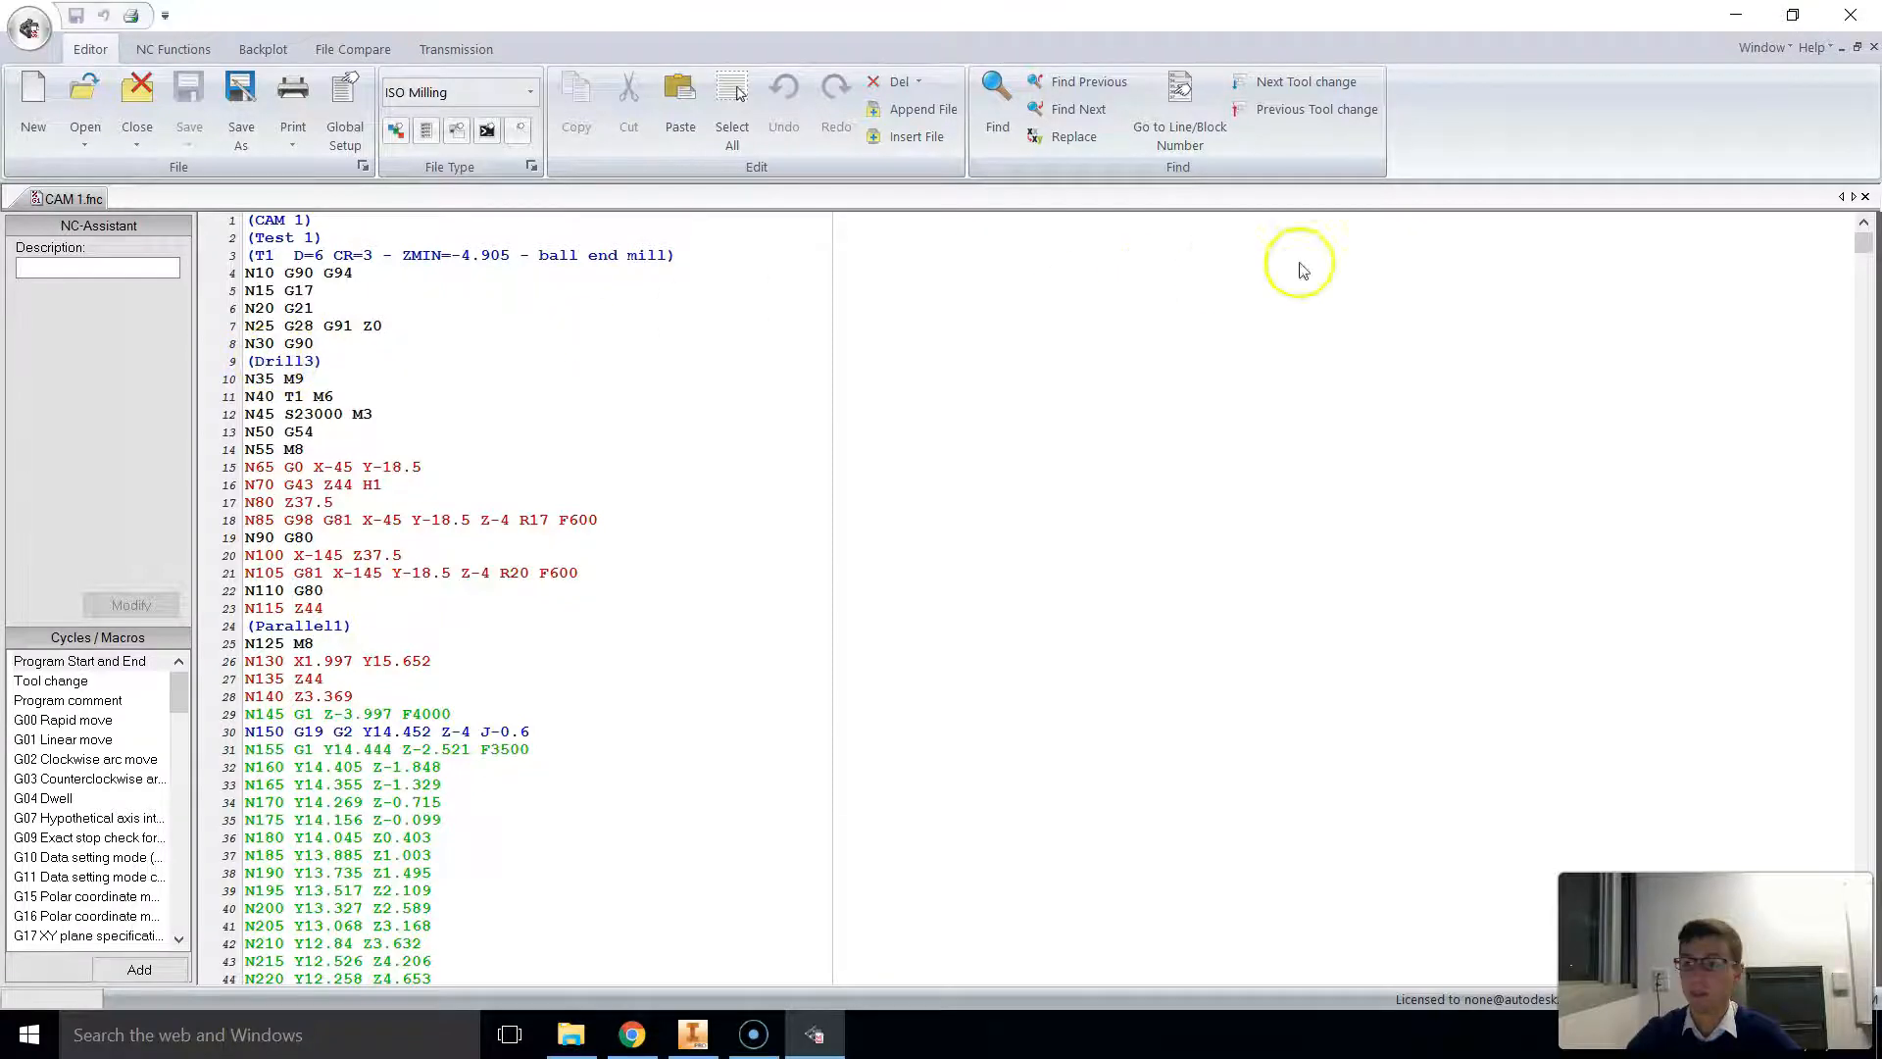
Step: Search the NC code for "drill" and go to its second occurrence, Drill3 (2)
{"action": "left_click", "coordinate": [983, 118]}
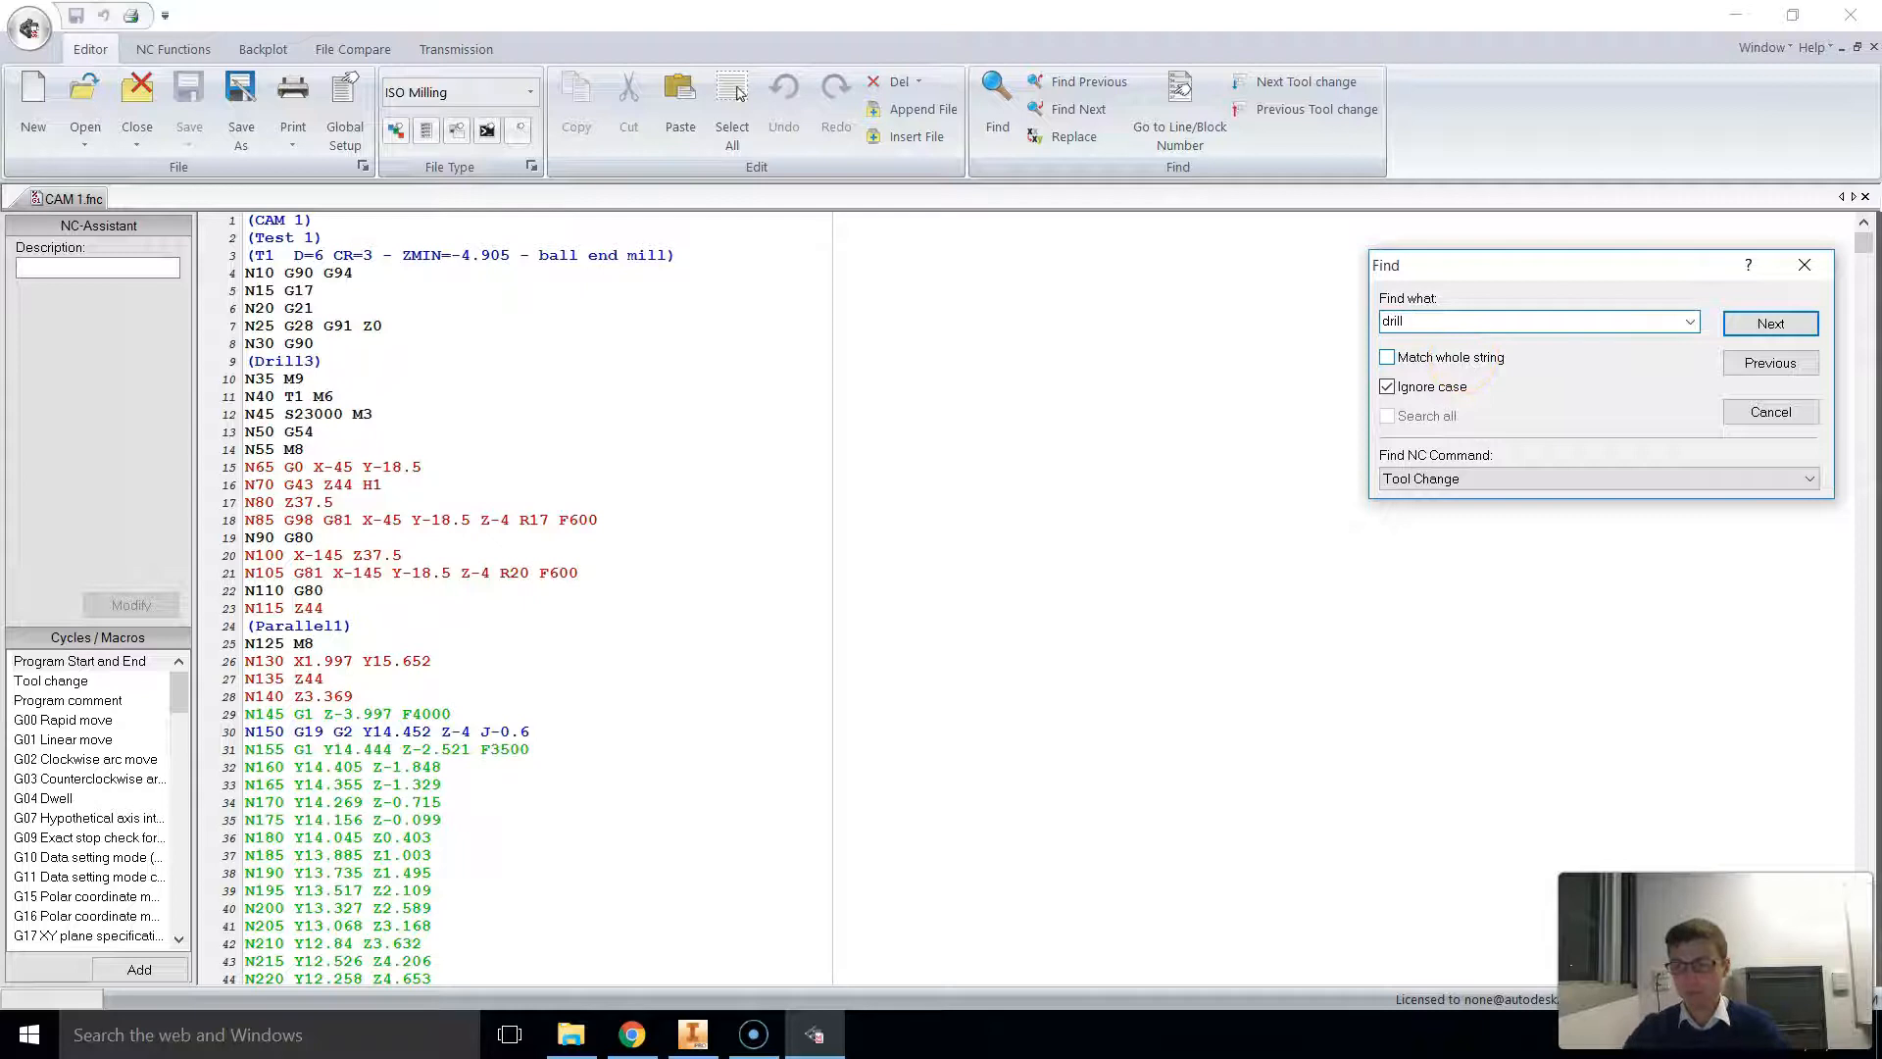
{"action": "left_click", "coordinate": [1760, 323]}
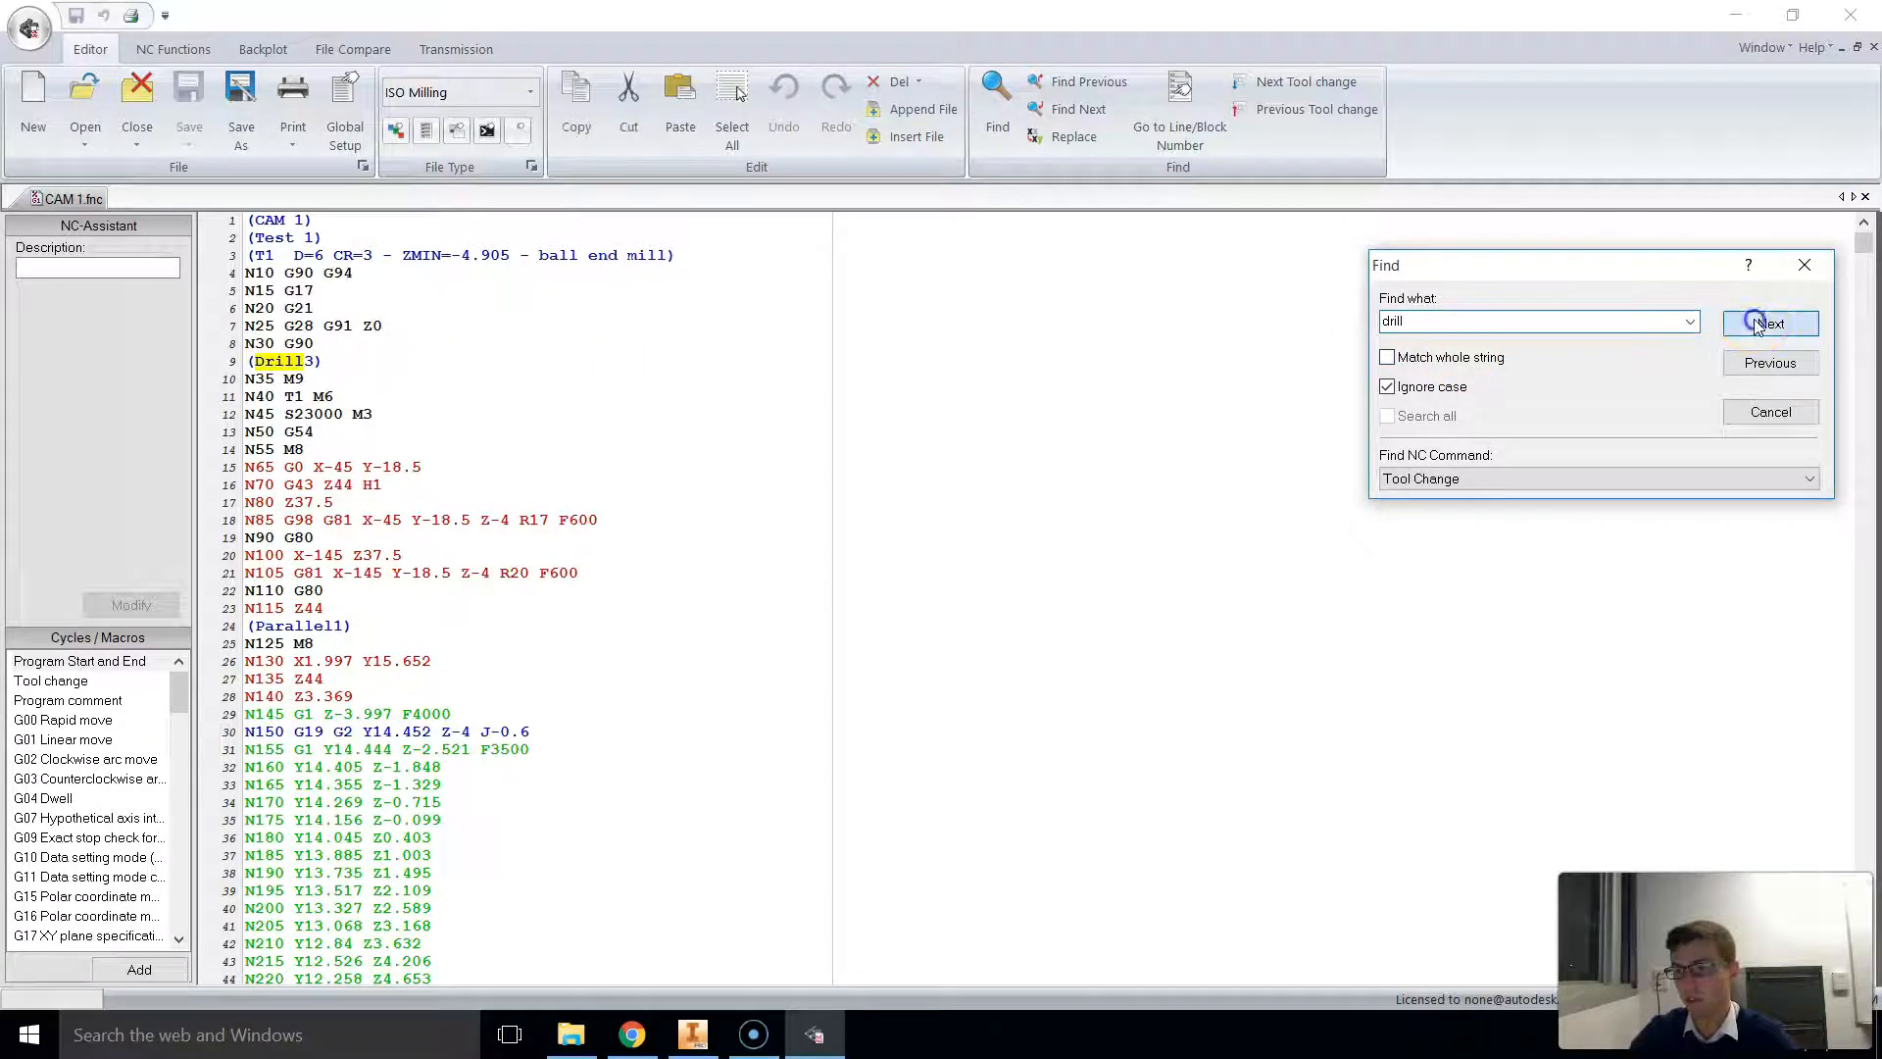
{"action": "left_click", "coordinate": [1764, 329]}
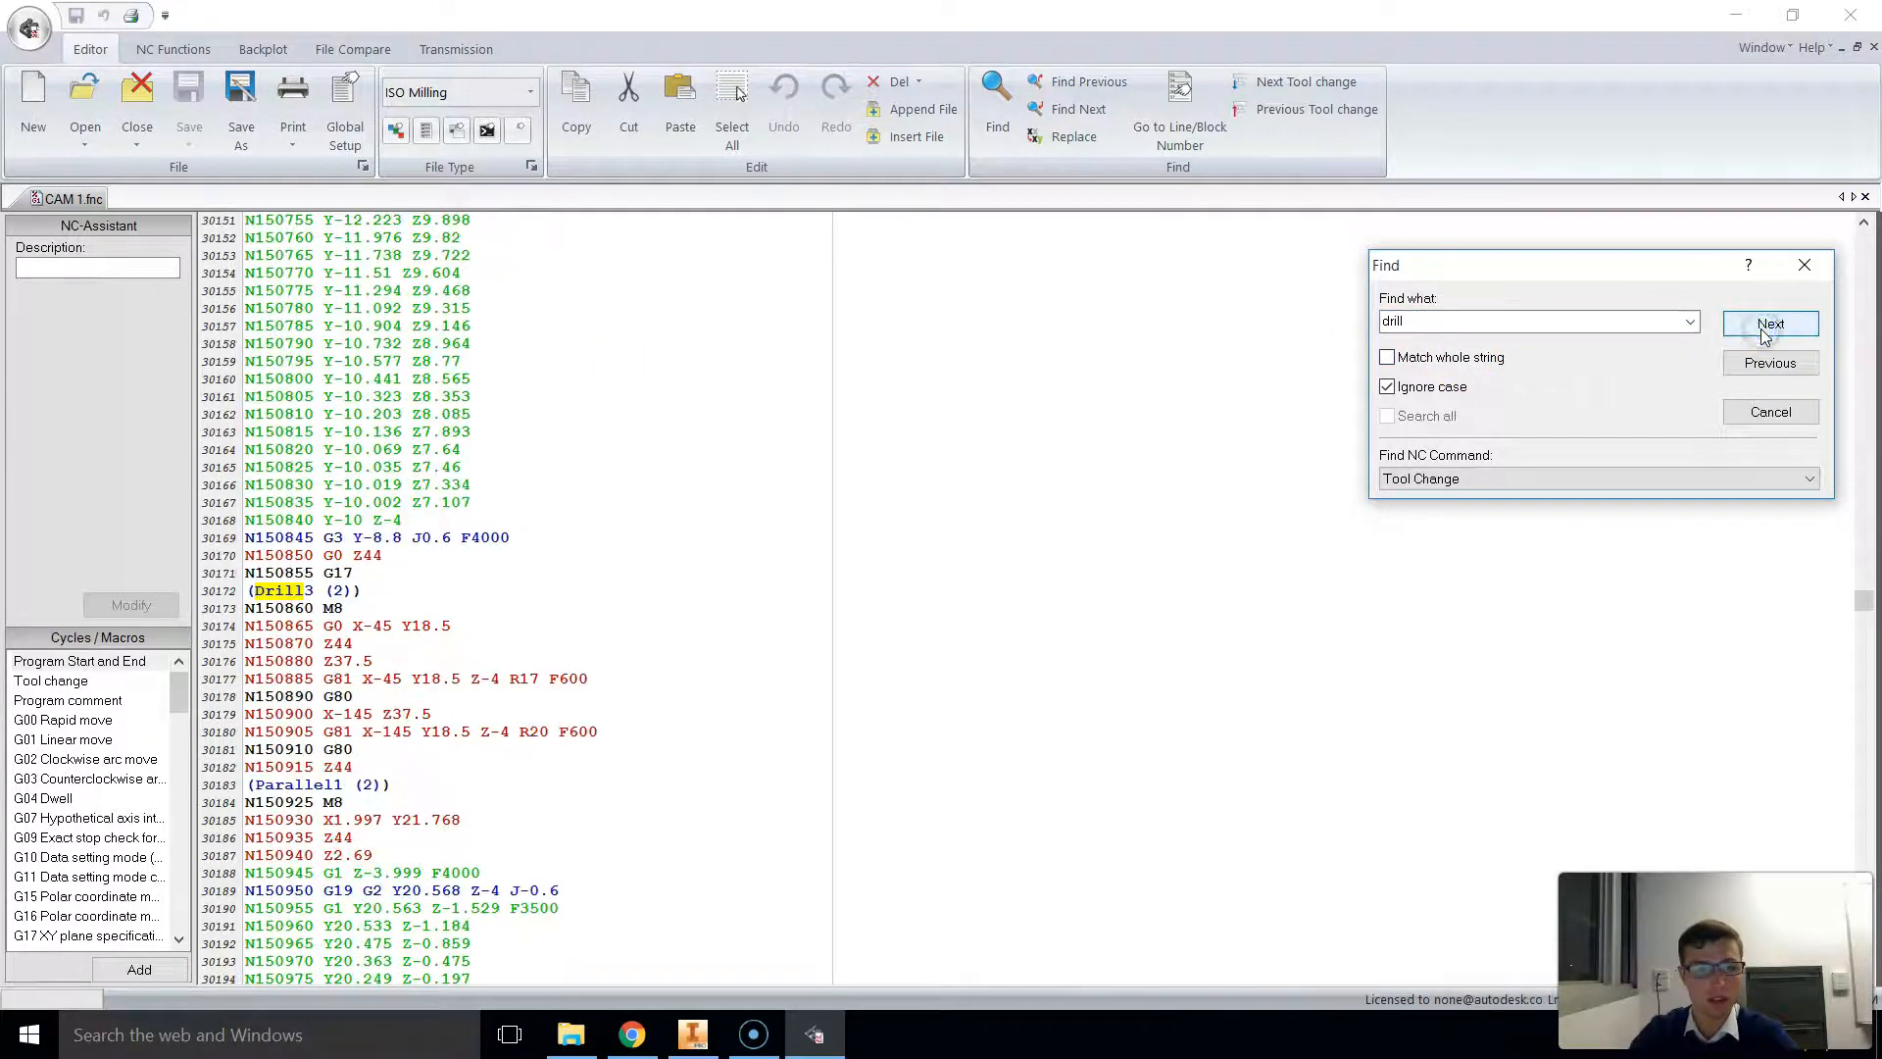
Step: Insert the line N150857 G28 Z10 A180 between N150855 G17 and the Drill3 (2) comment
{"action": "left_click", "coordinate": [373, 574]}
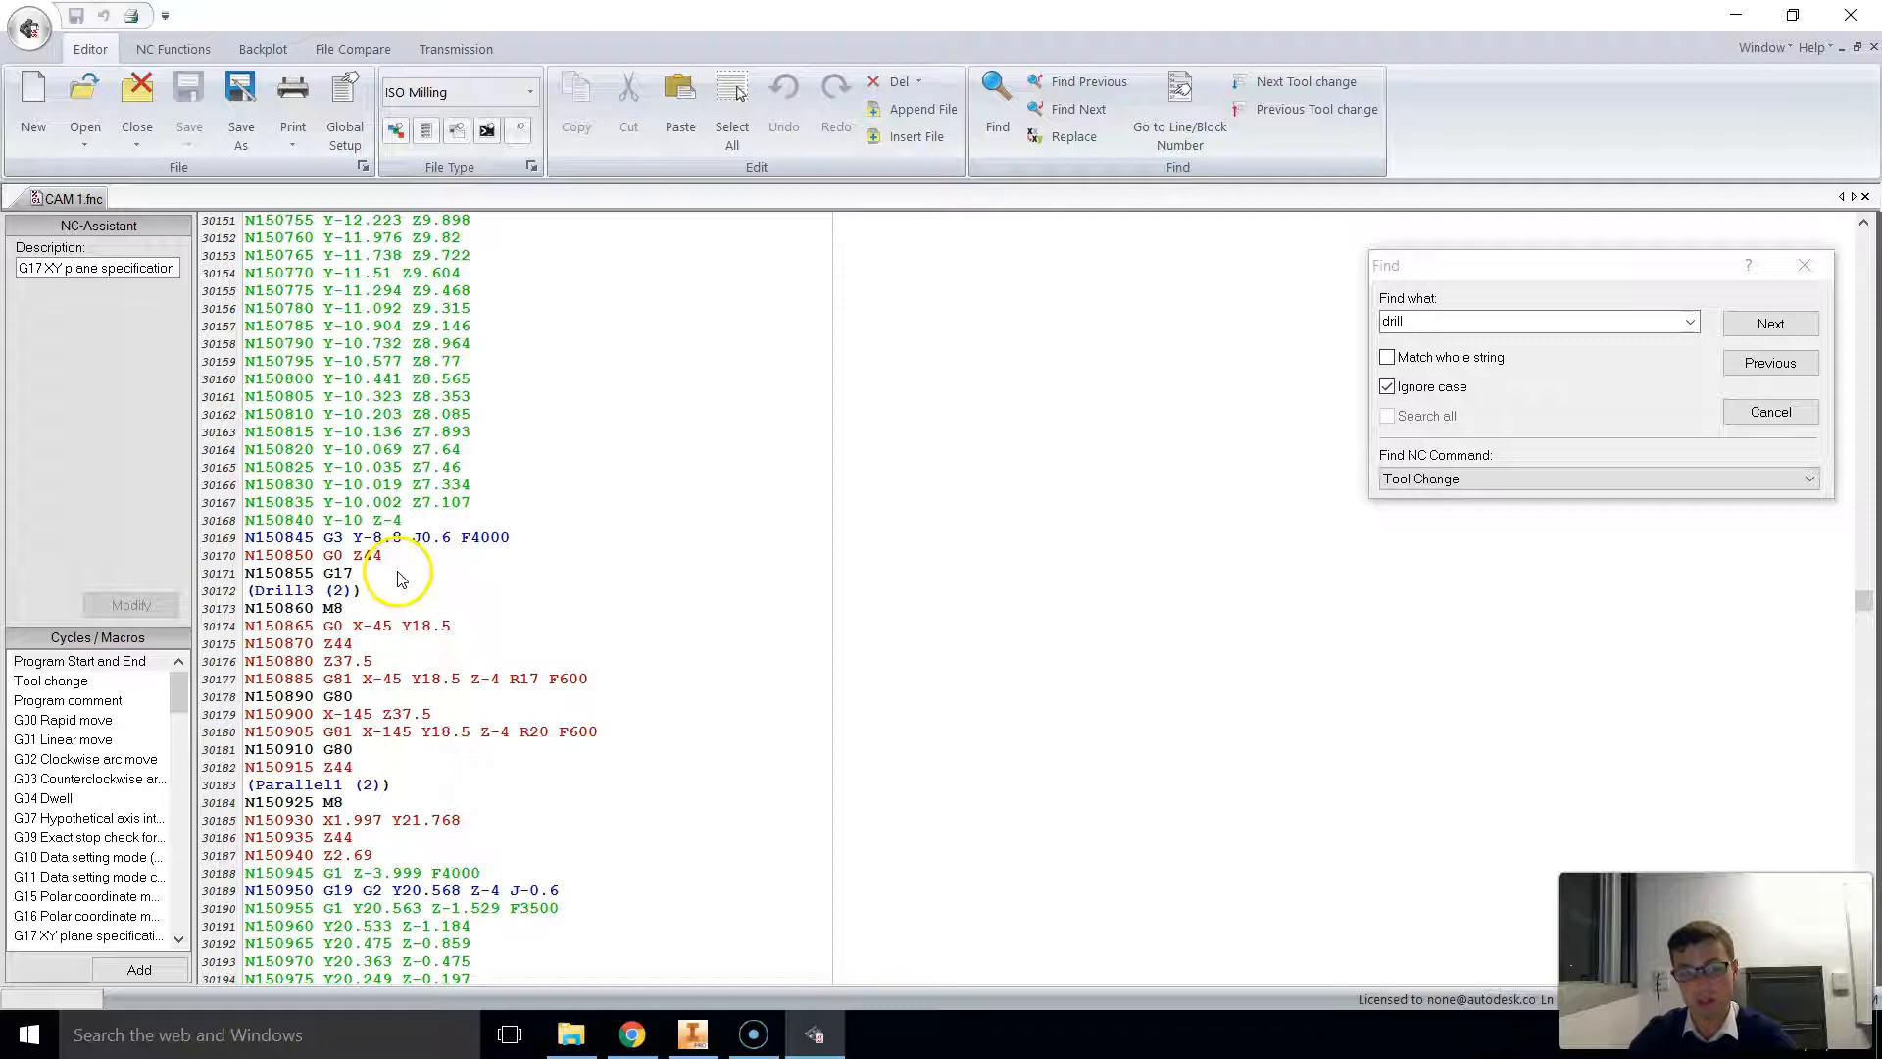
{"action": "left_click", "coordinate": [692, 1034]}
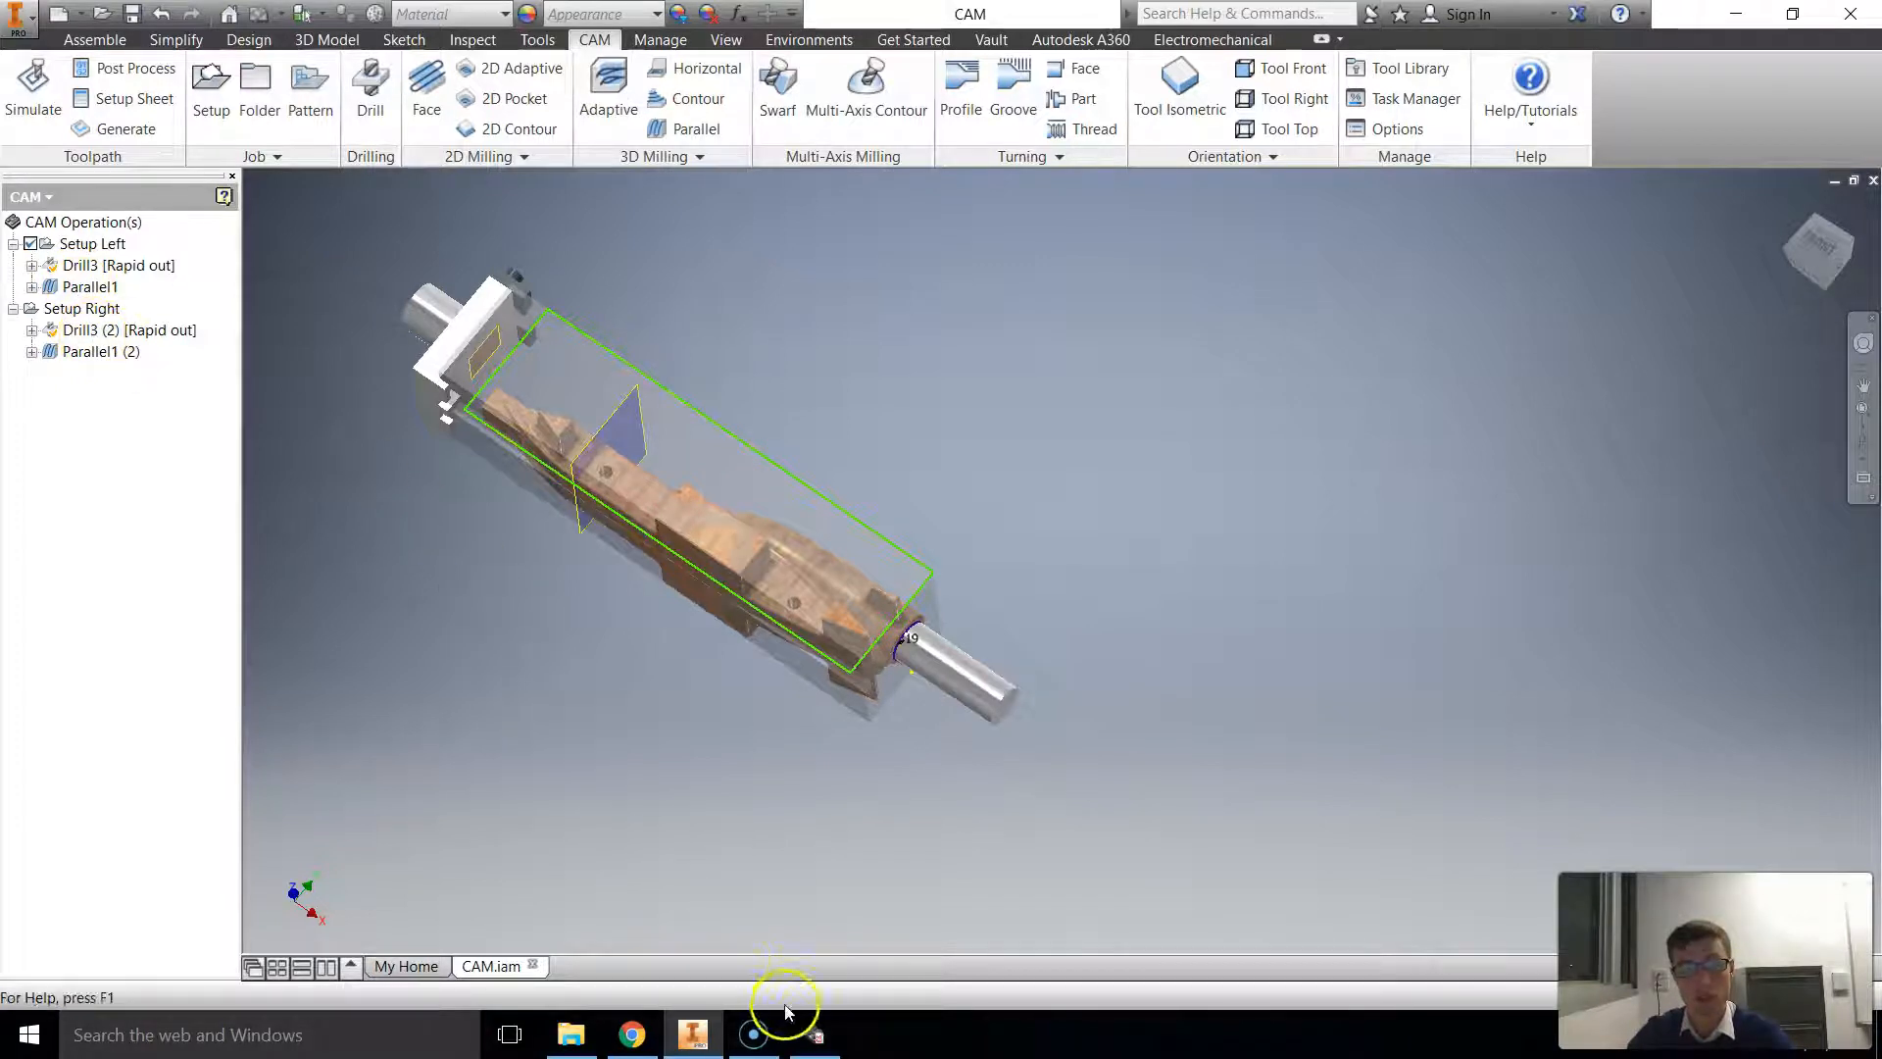
{"action": "left_click", "coordinate": [812, 1036]}
{"action": "key", "text": "Return"}
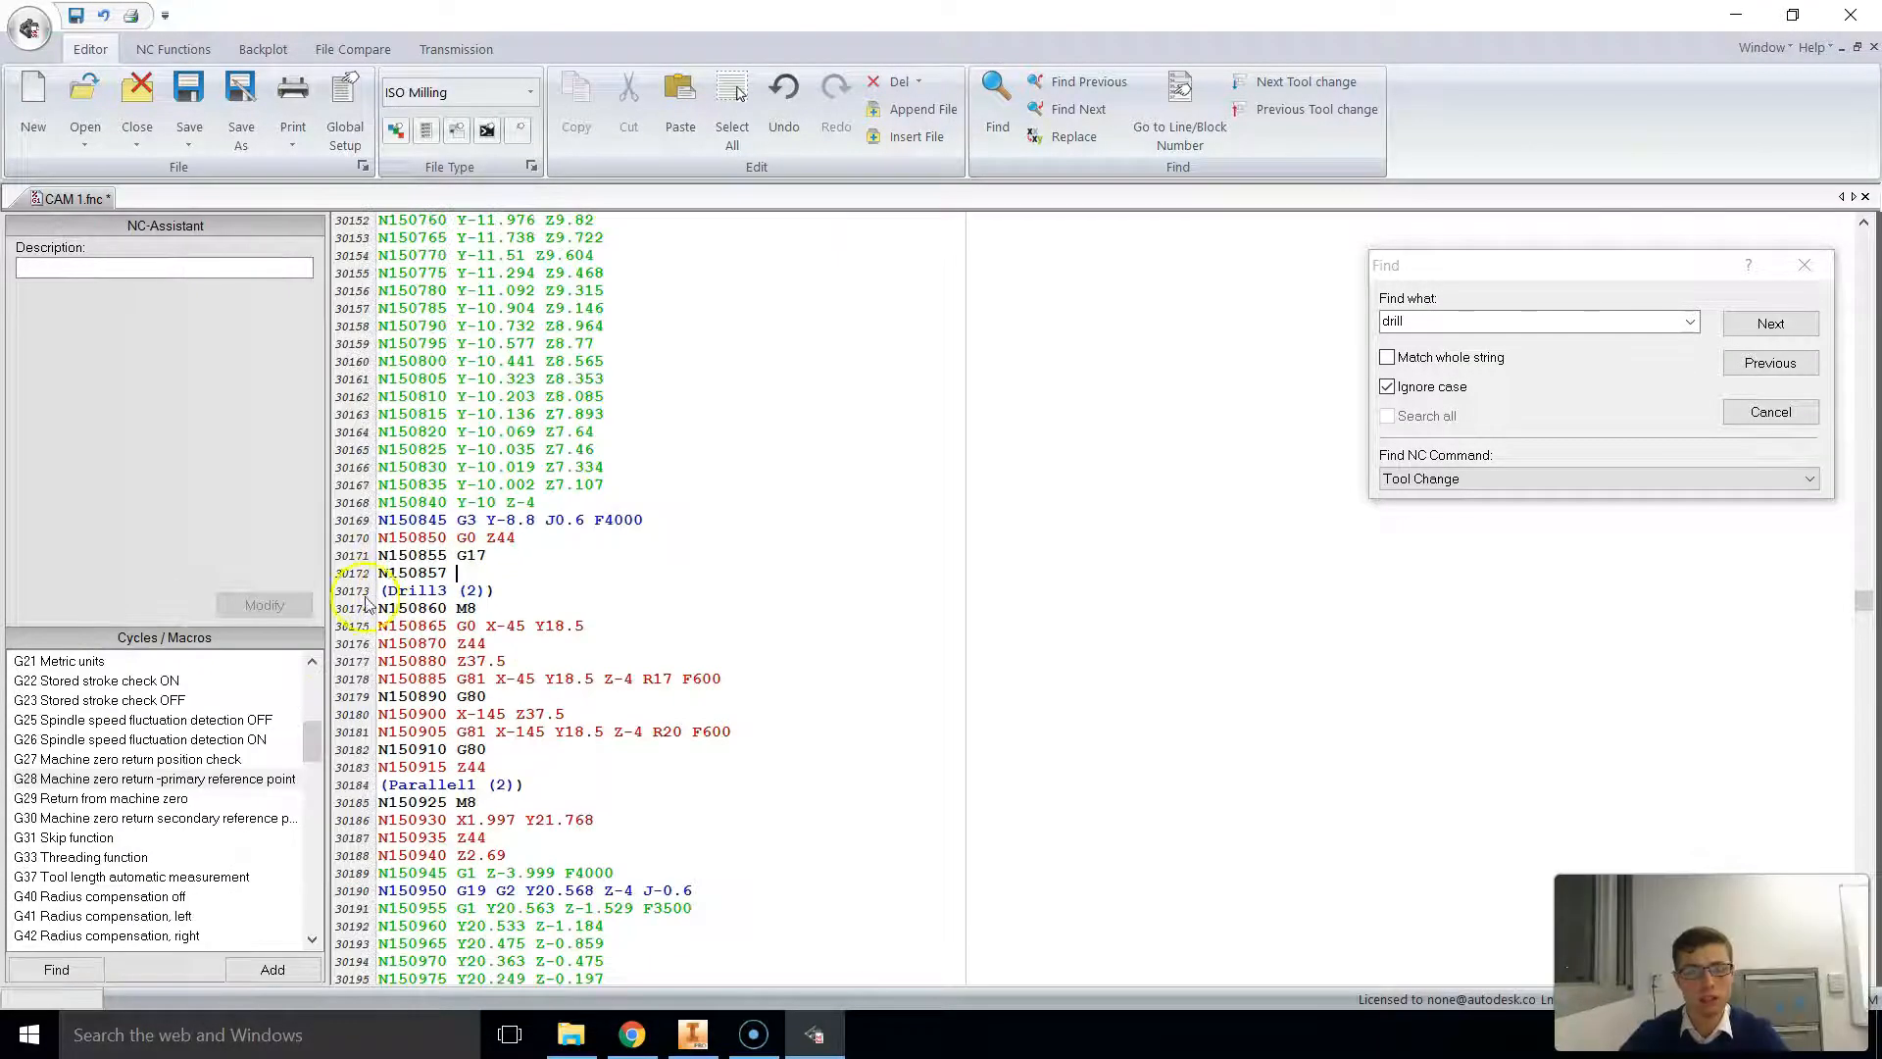
{"action": "mouse_move", "coordinate": [308, 746]}
{"action": "left_mouse_down"}
{"action": "mouse_move", "coordinate": [307, 702]}
{"action": "mouse_move", "coordinate": [307, 742]}
{"action": "left_mouse_up"}
{"action": "left_click", "coordinate": [105, 821]}
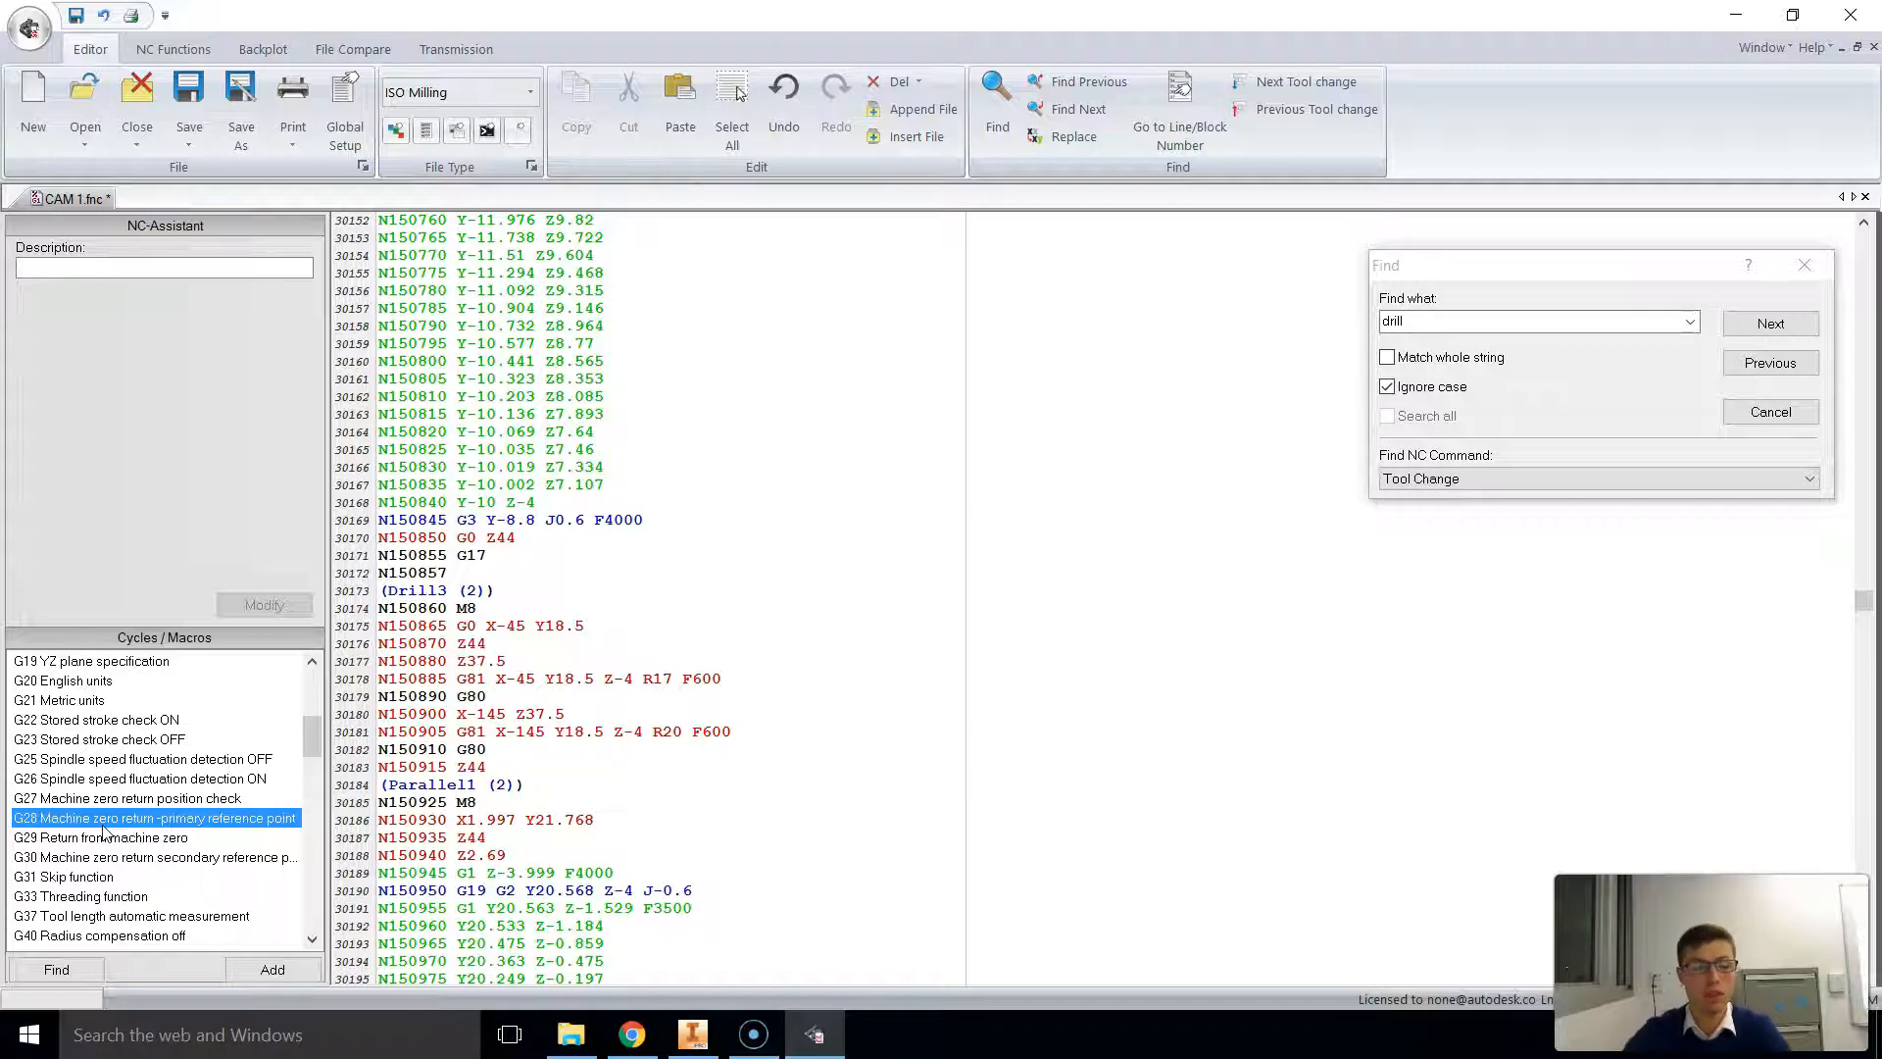
{"action": "left_click_drag", "start_coordinate": [105, 829], "coordinate": [495, 577]}
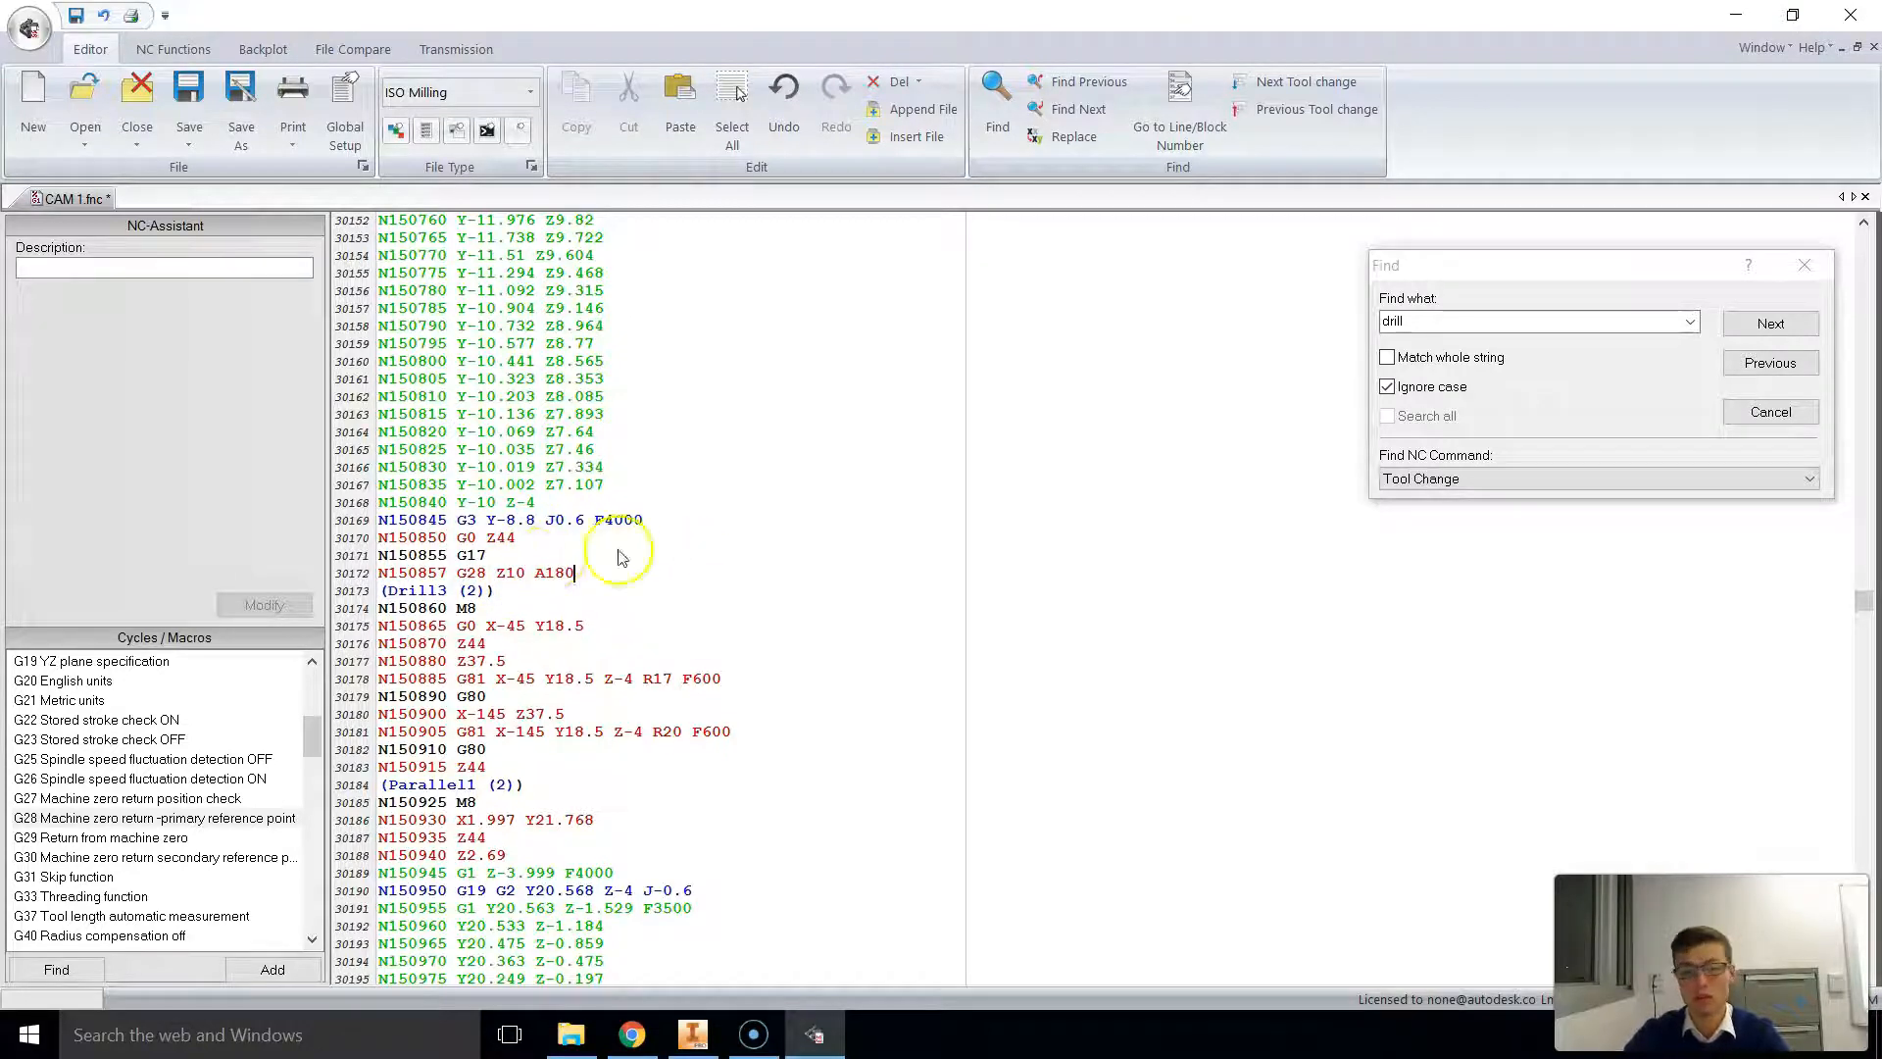
Step: Append A0 to the N299700 G28 X0 Y0 line near the program's end and save the NC file
{"action": "scroll", "coordinate": [686, 546], "scroll_direction": "down", "scroll_amount": 20}
{"action": "scroll", "coordinate": [684, 536], "scroll_direction": "down", "scroll_amount": 20}
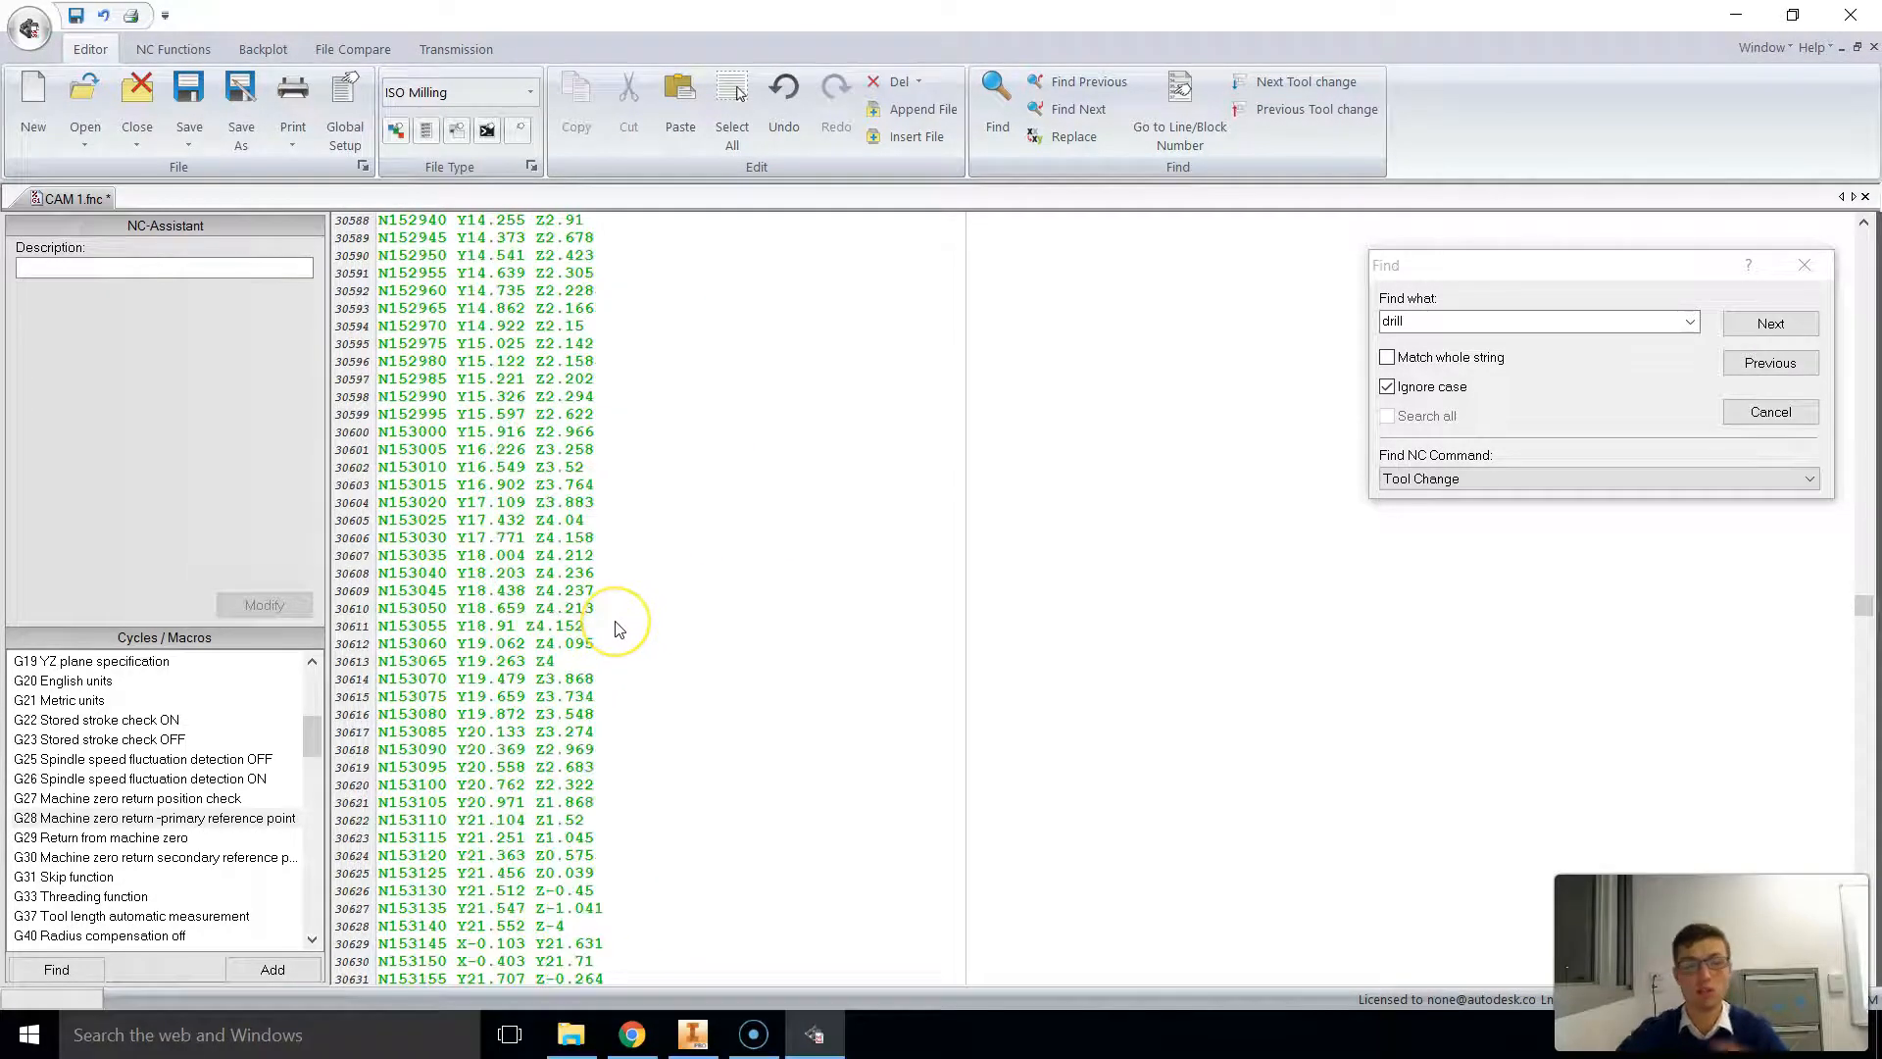
{"action": "left_click_drag", "start_coordinate": [1863, 605], "coordinate": [1866, 956]}
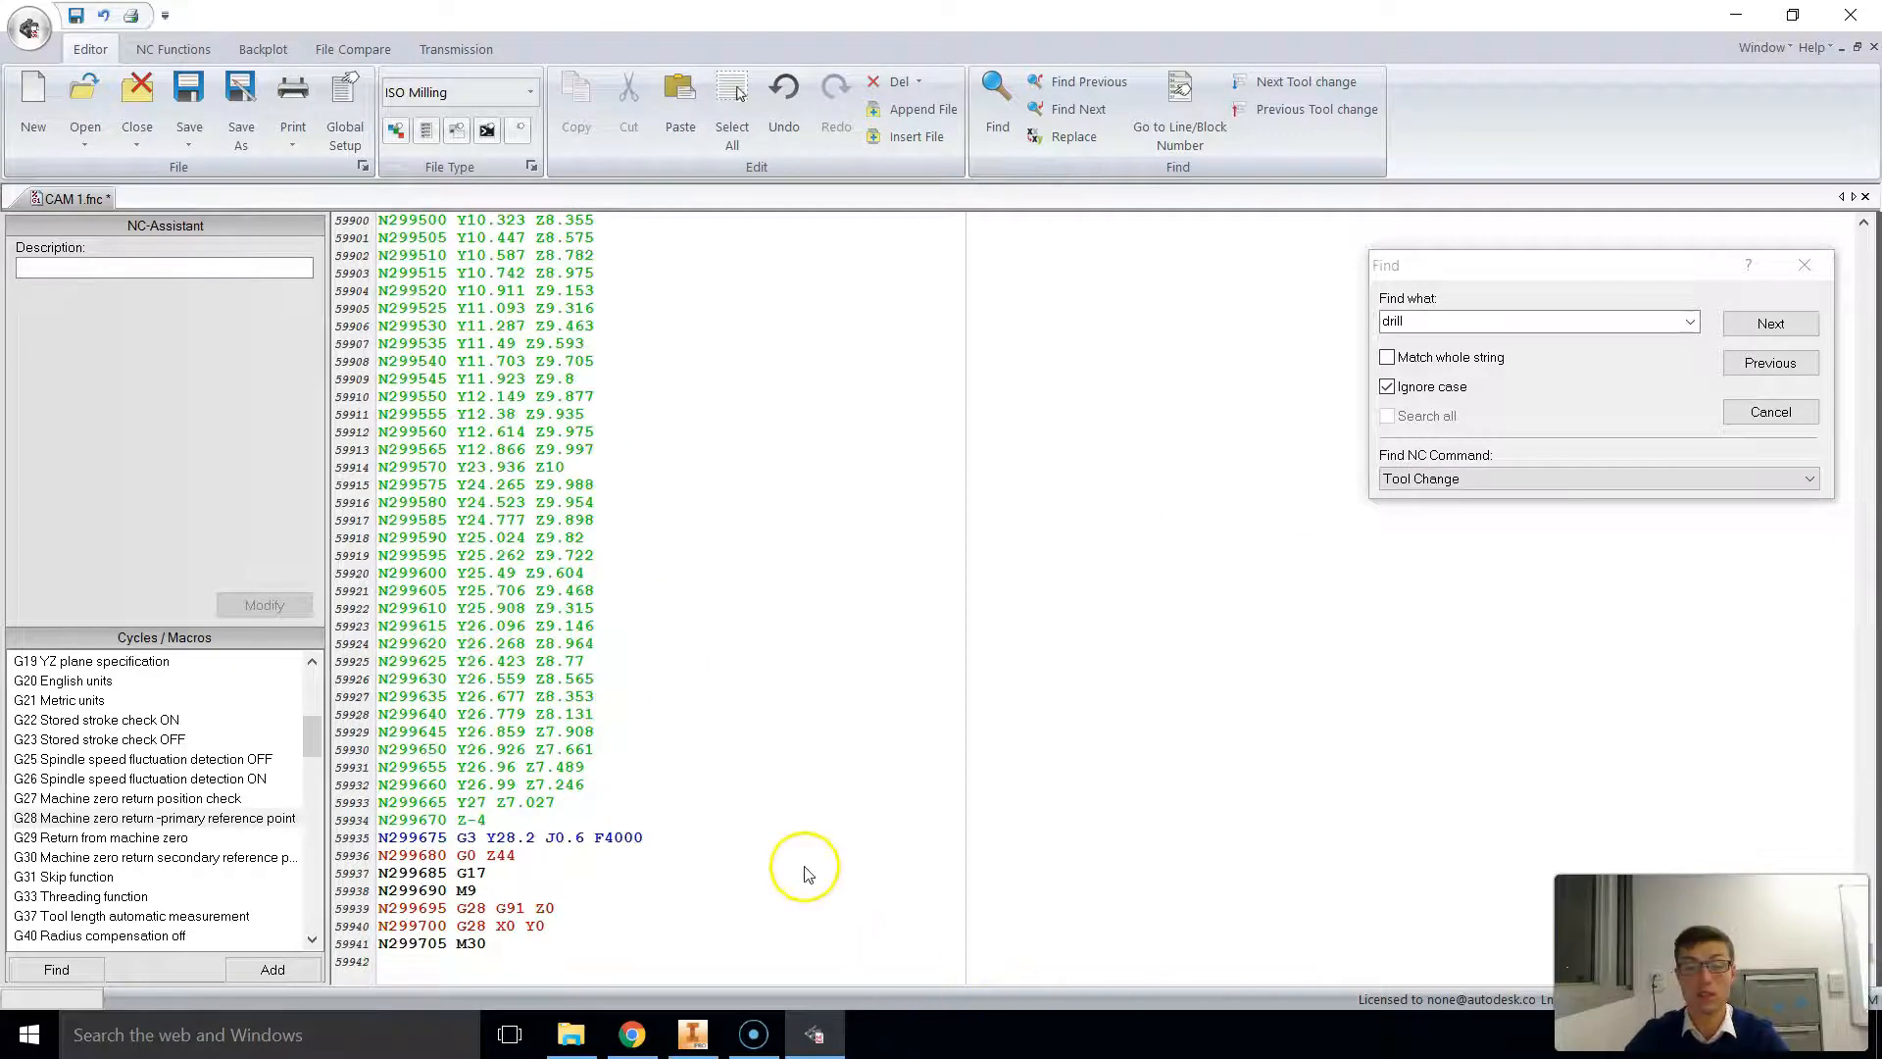
{"action": "left_click", "coordinate": [565, 925]}
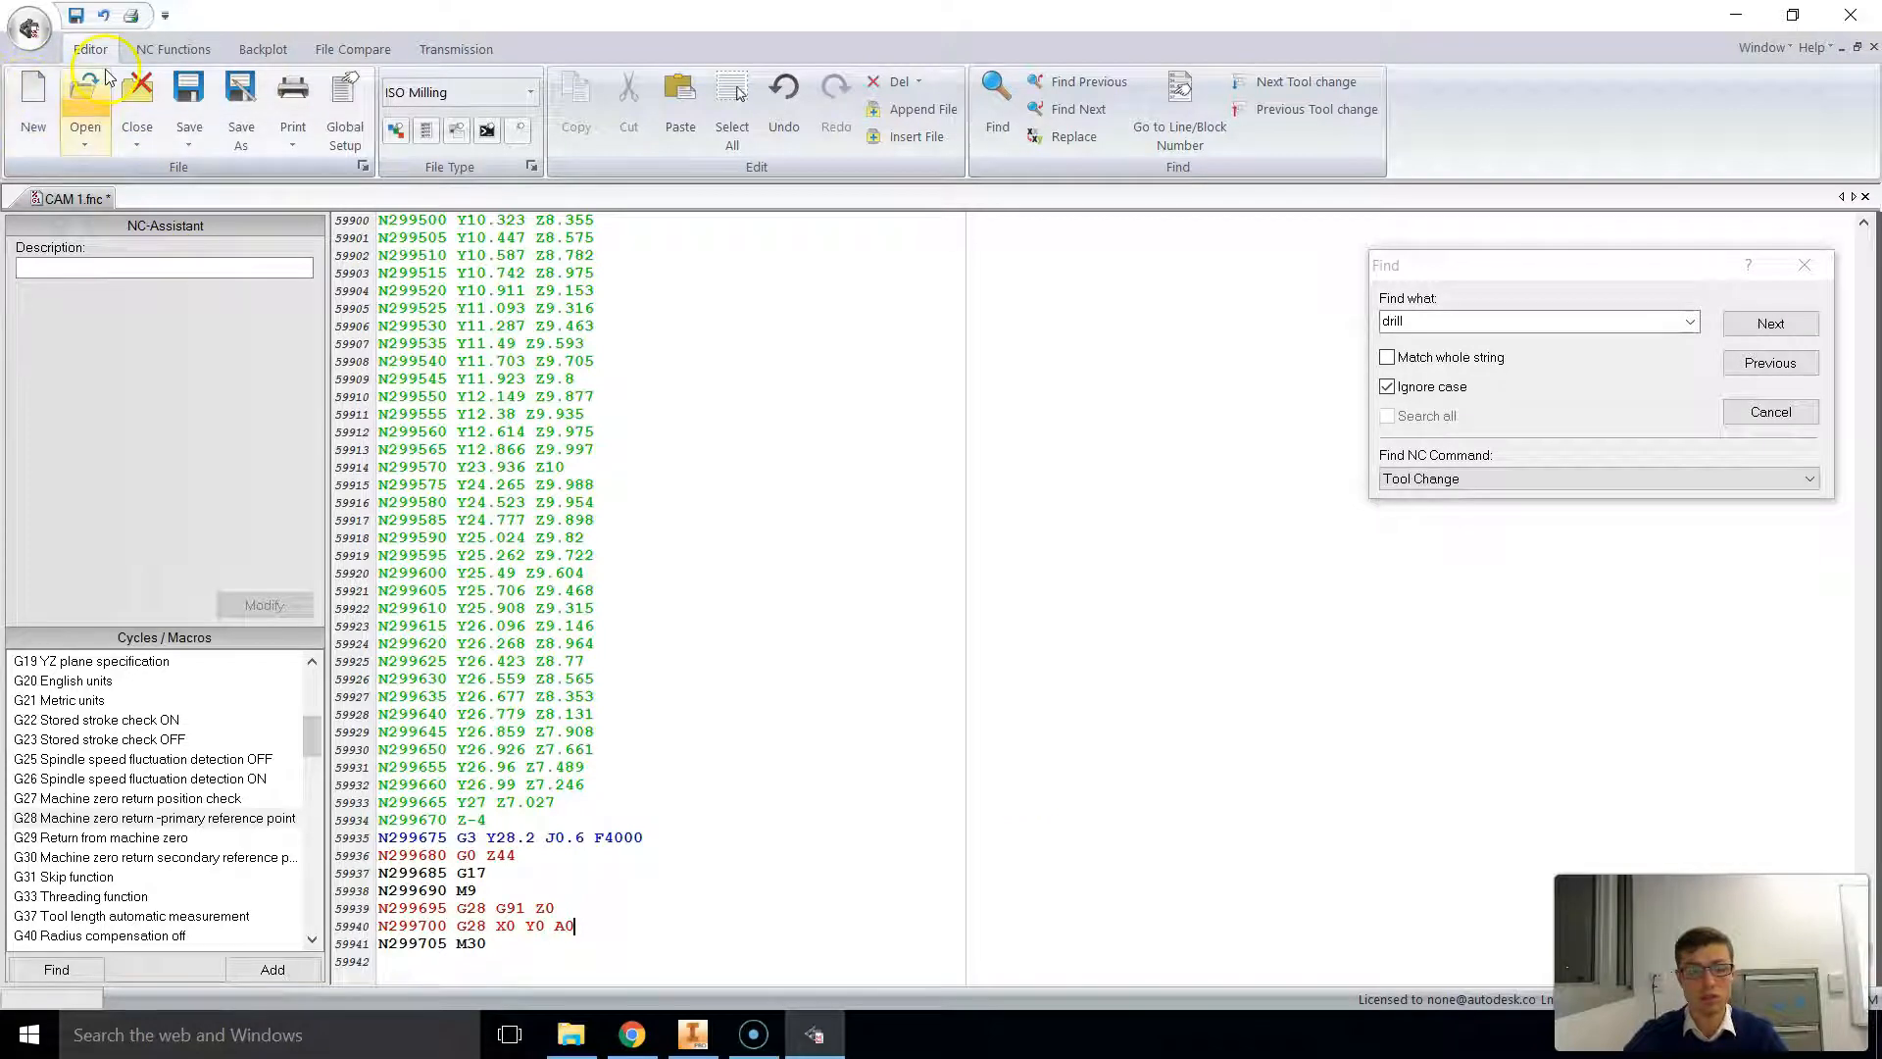
{"action": "key", "text": "ctrl+s"}
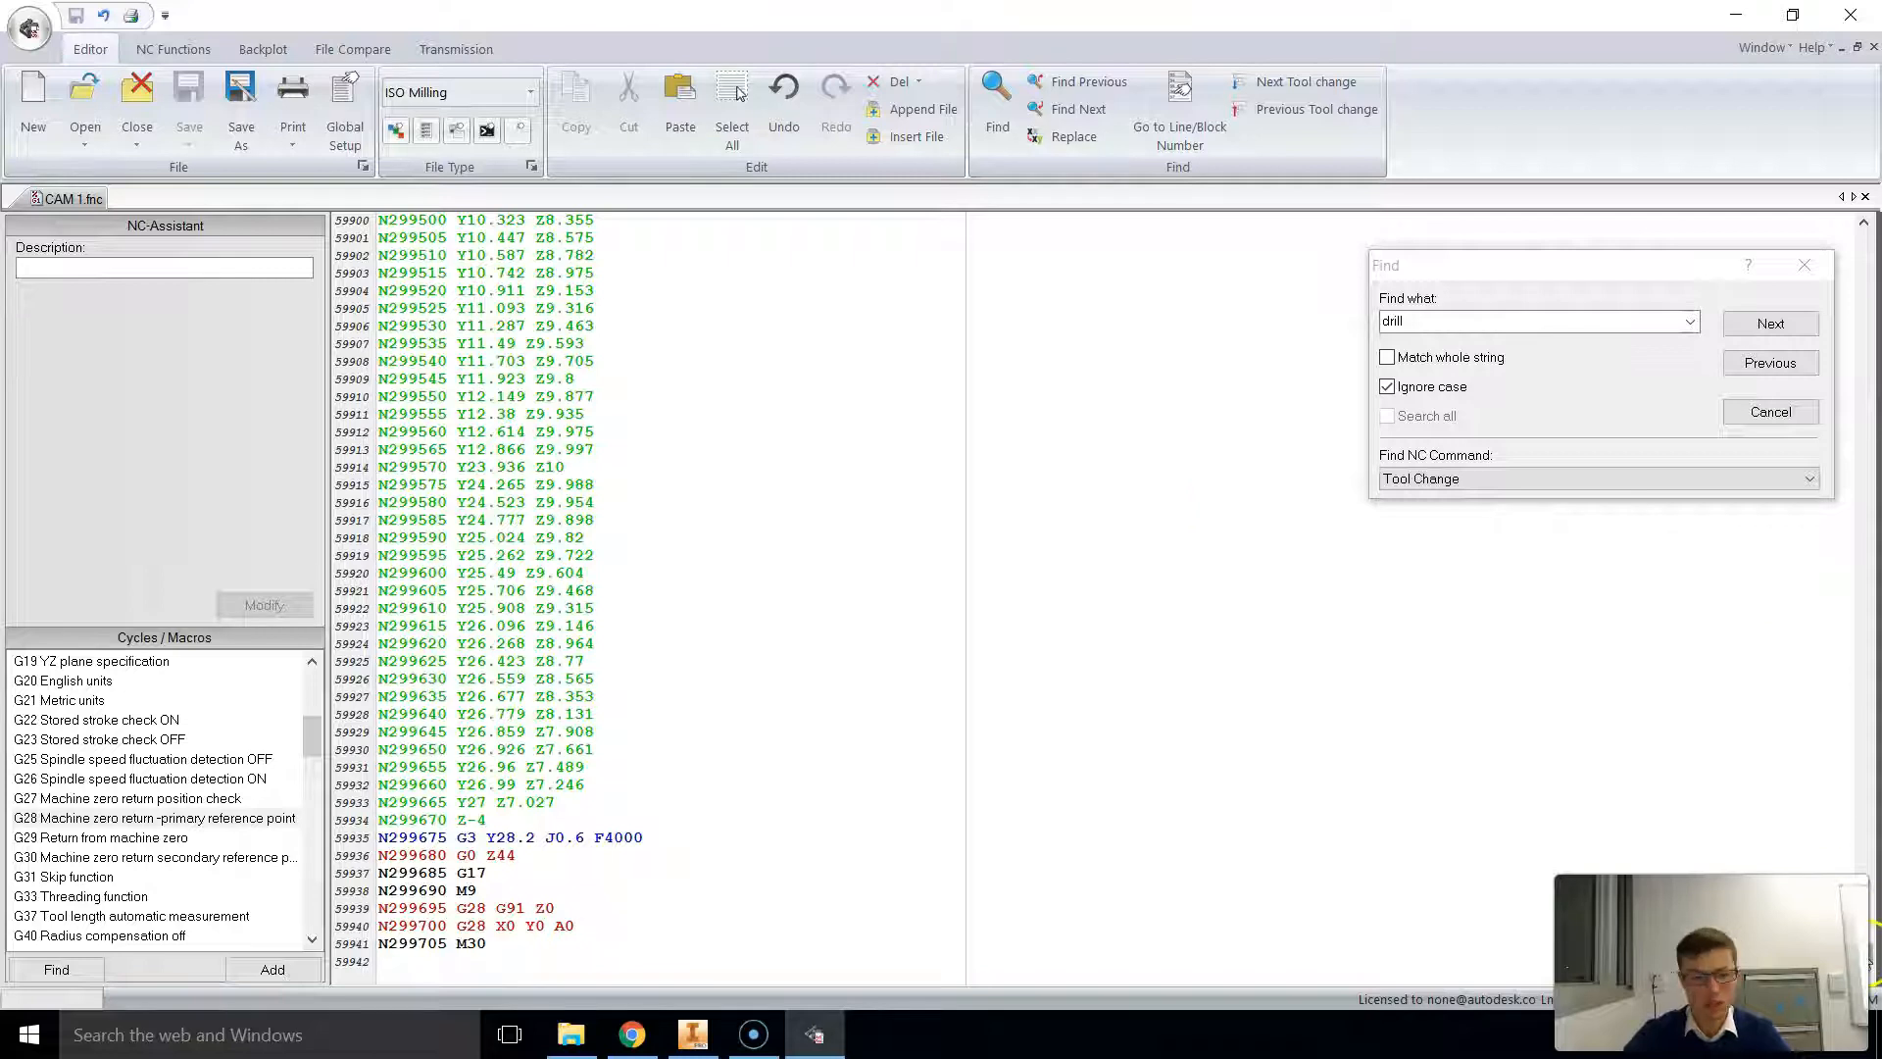
{"action": "left_click_drag", "start_coordinate": [1867, 958], "coordinate": [1867, 958]}
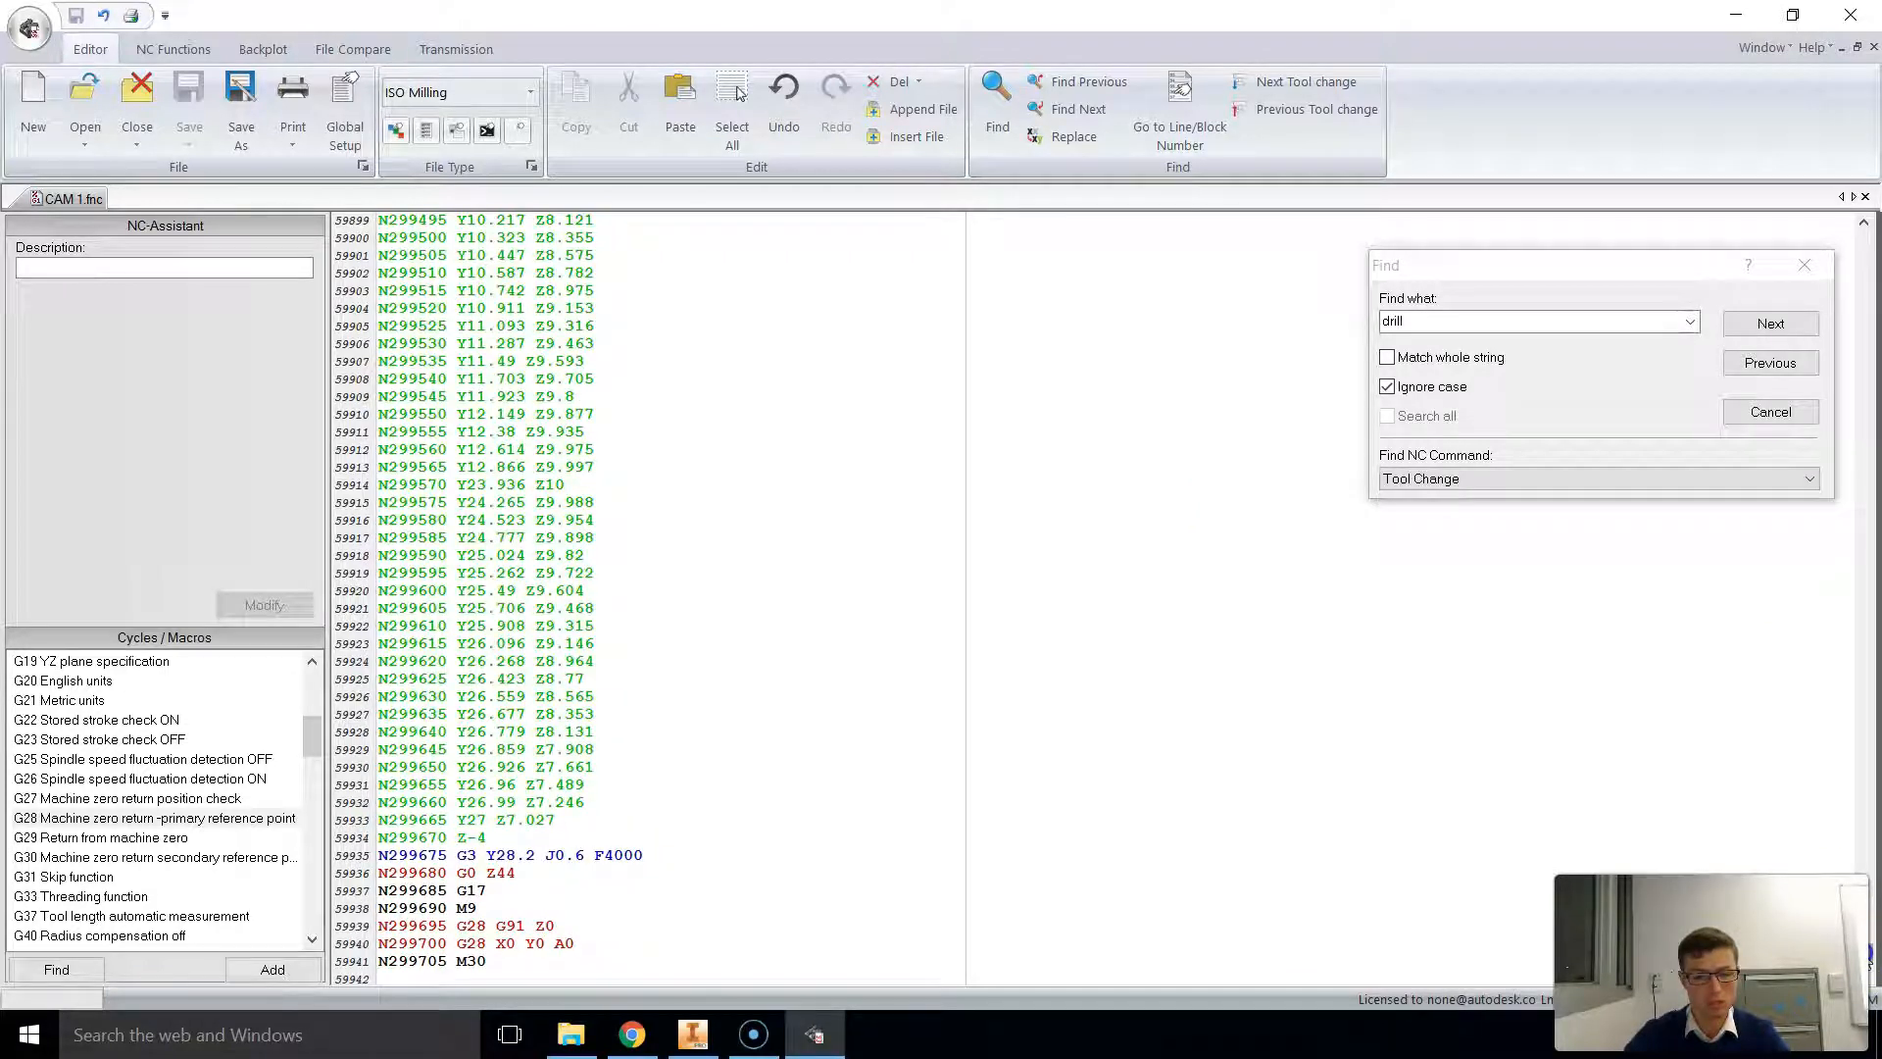
{"action": "left_click_drag", "start_coordinate": [1868, 958], "coordinate": [1867, 926]}
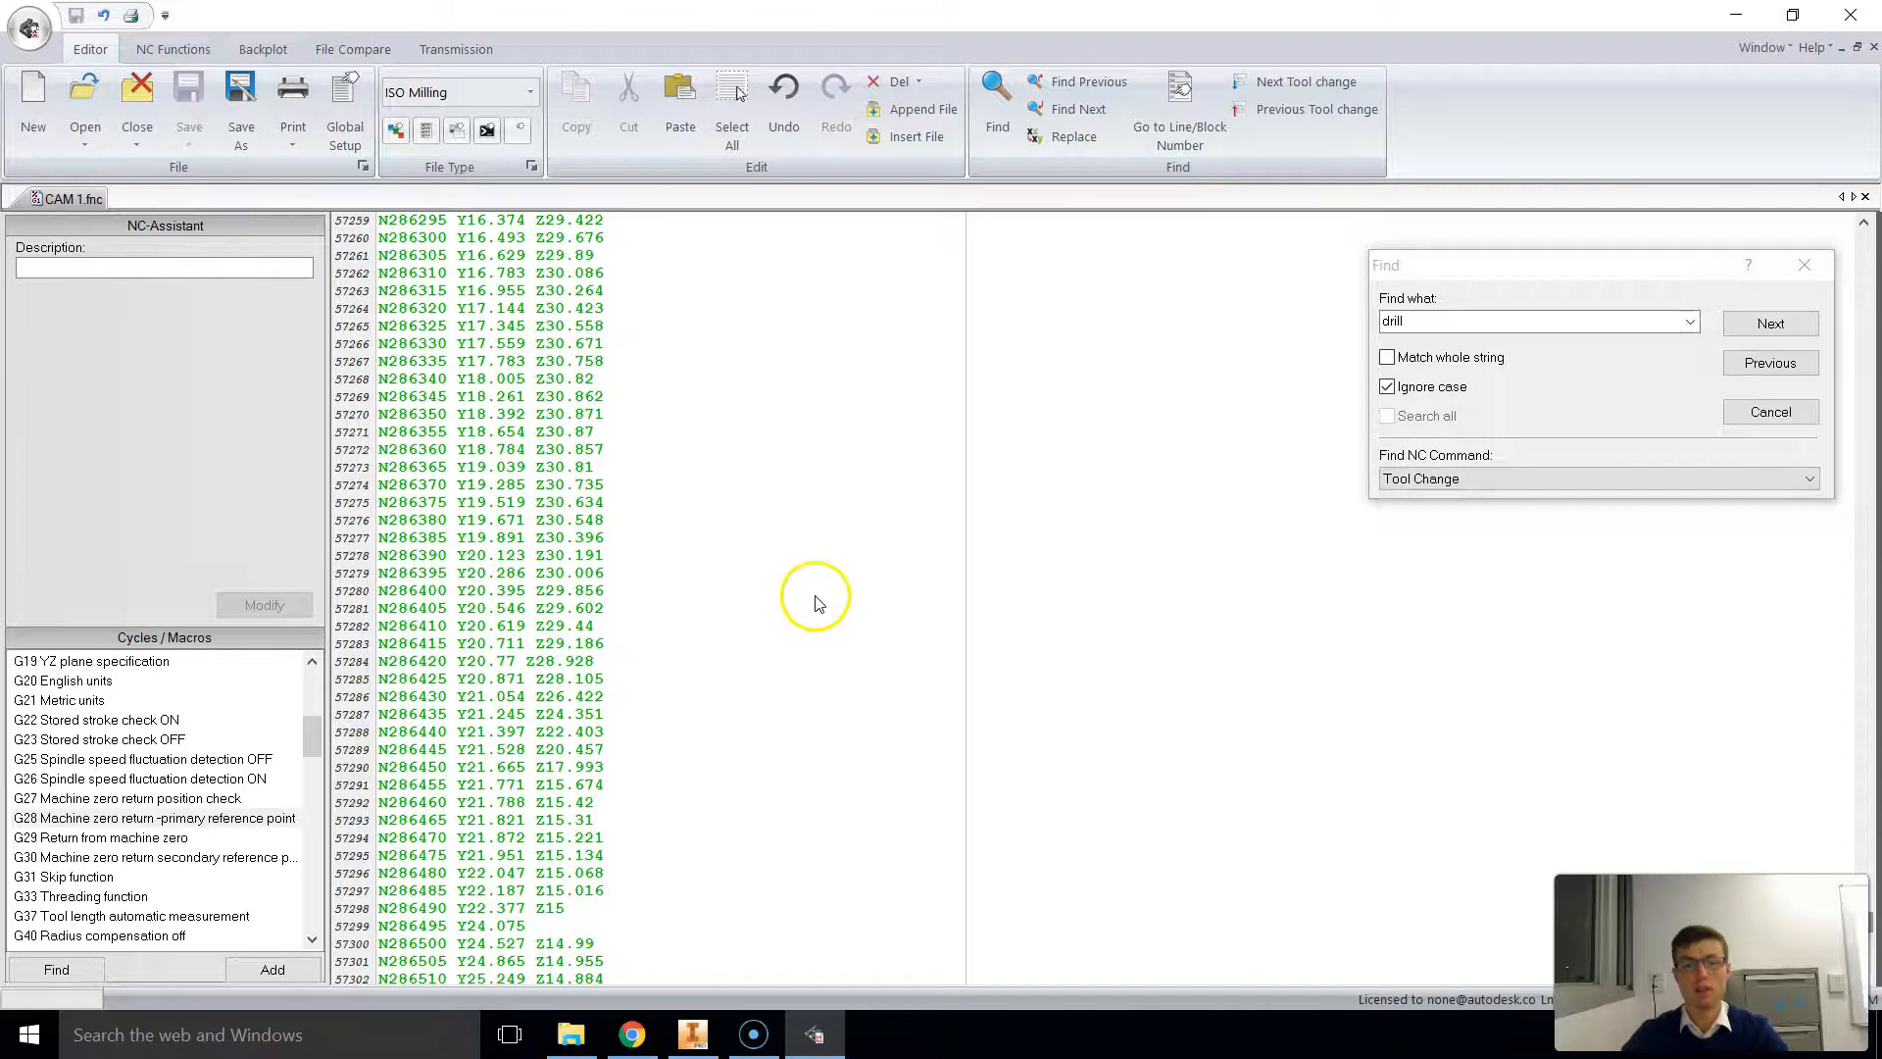
{"action": "scroll", "coordinate": [737, 557], "scroll_direction": "down", "scroll_amount": 6}
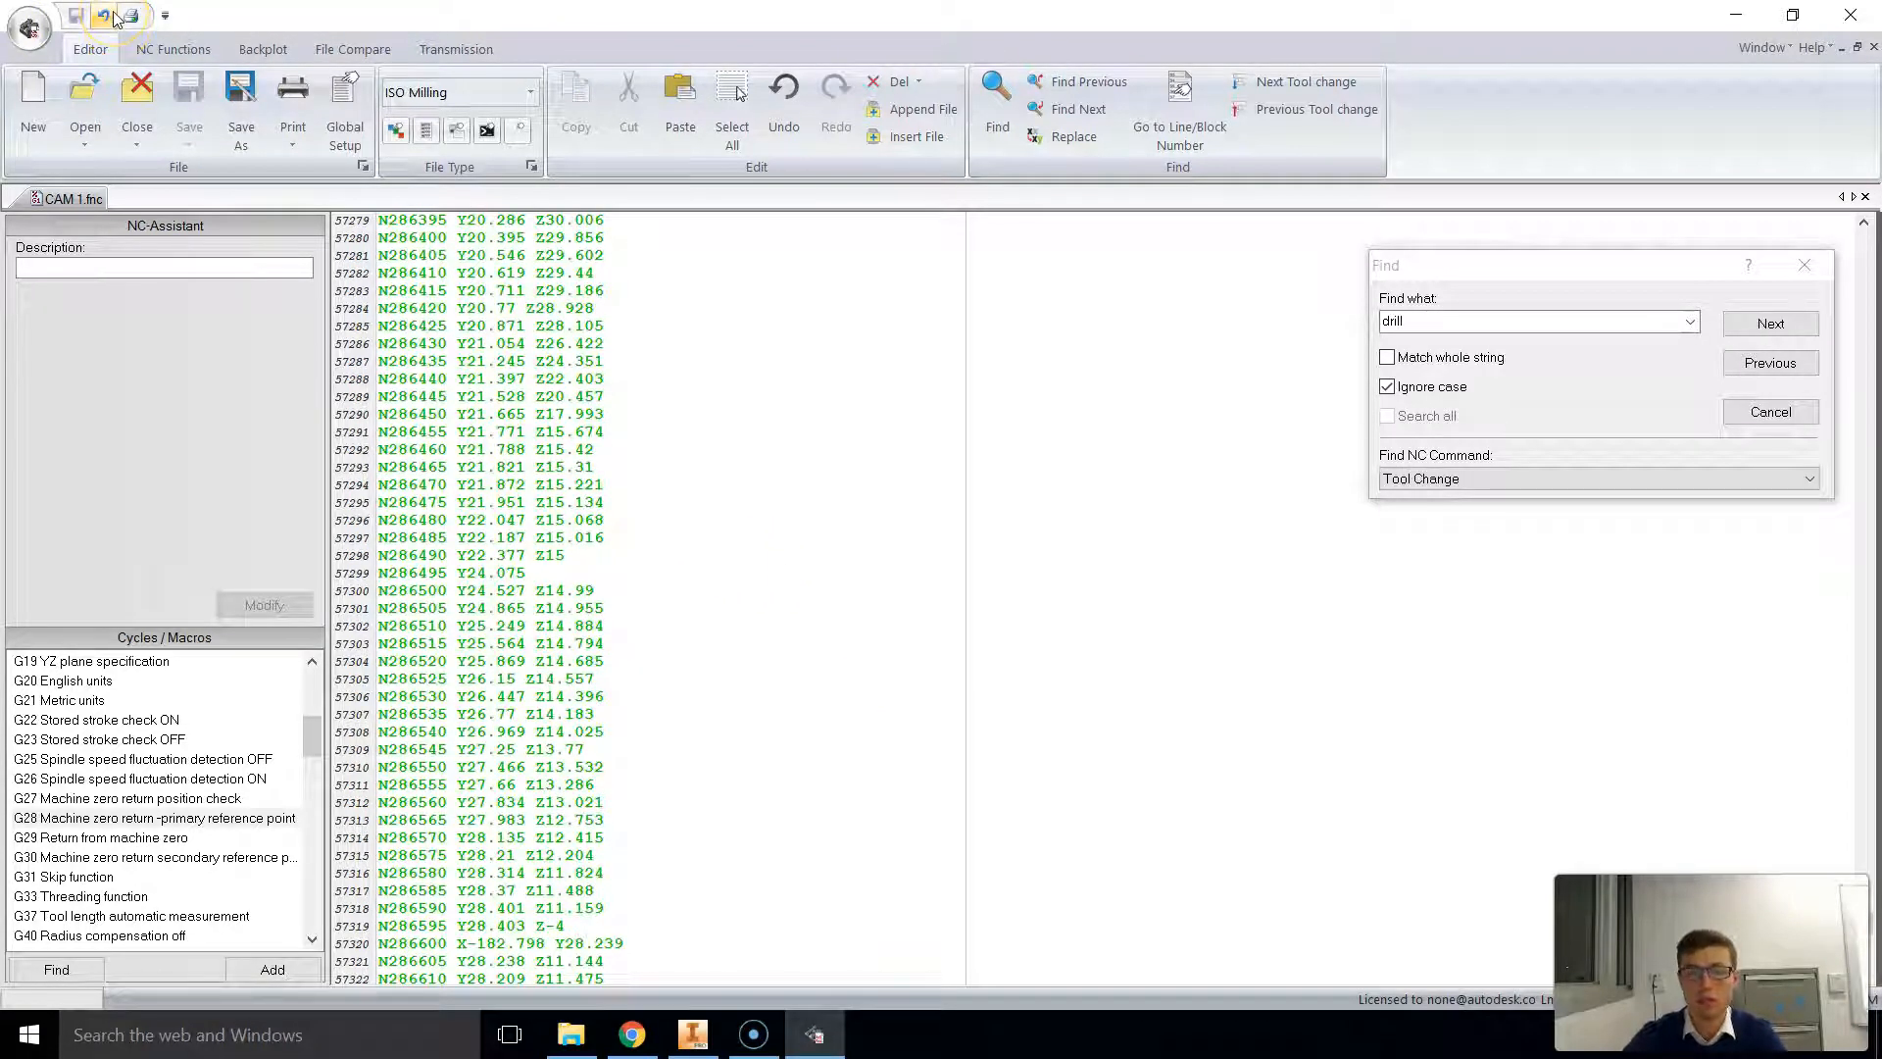
{"action": "left_click_drag", "start_coordinate": [490, 469], "coordinate": [689, 718]}
{"action": "left_click", "coordinate": [627, 608]}
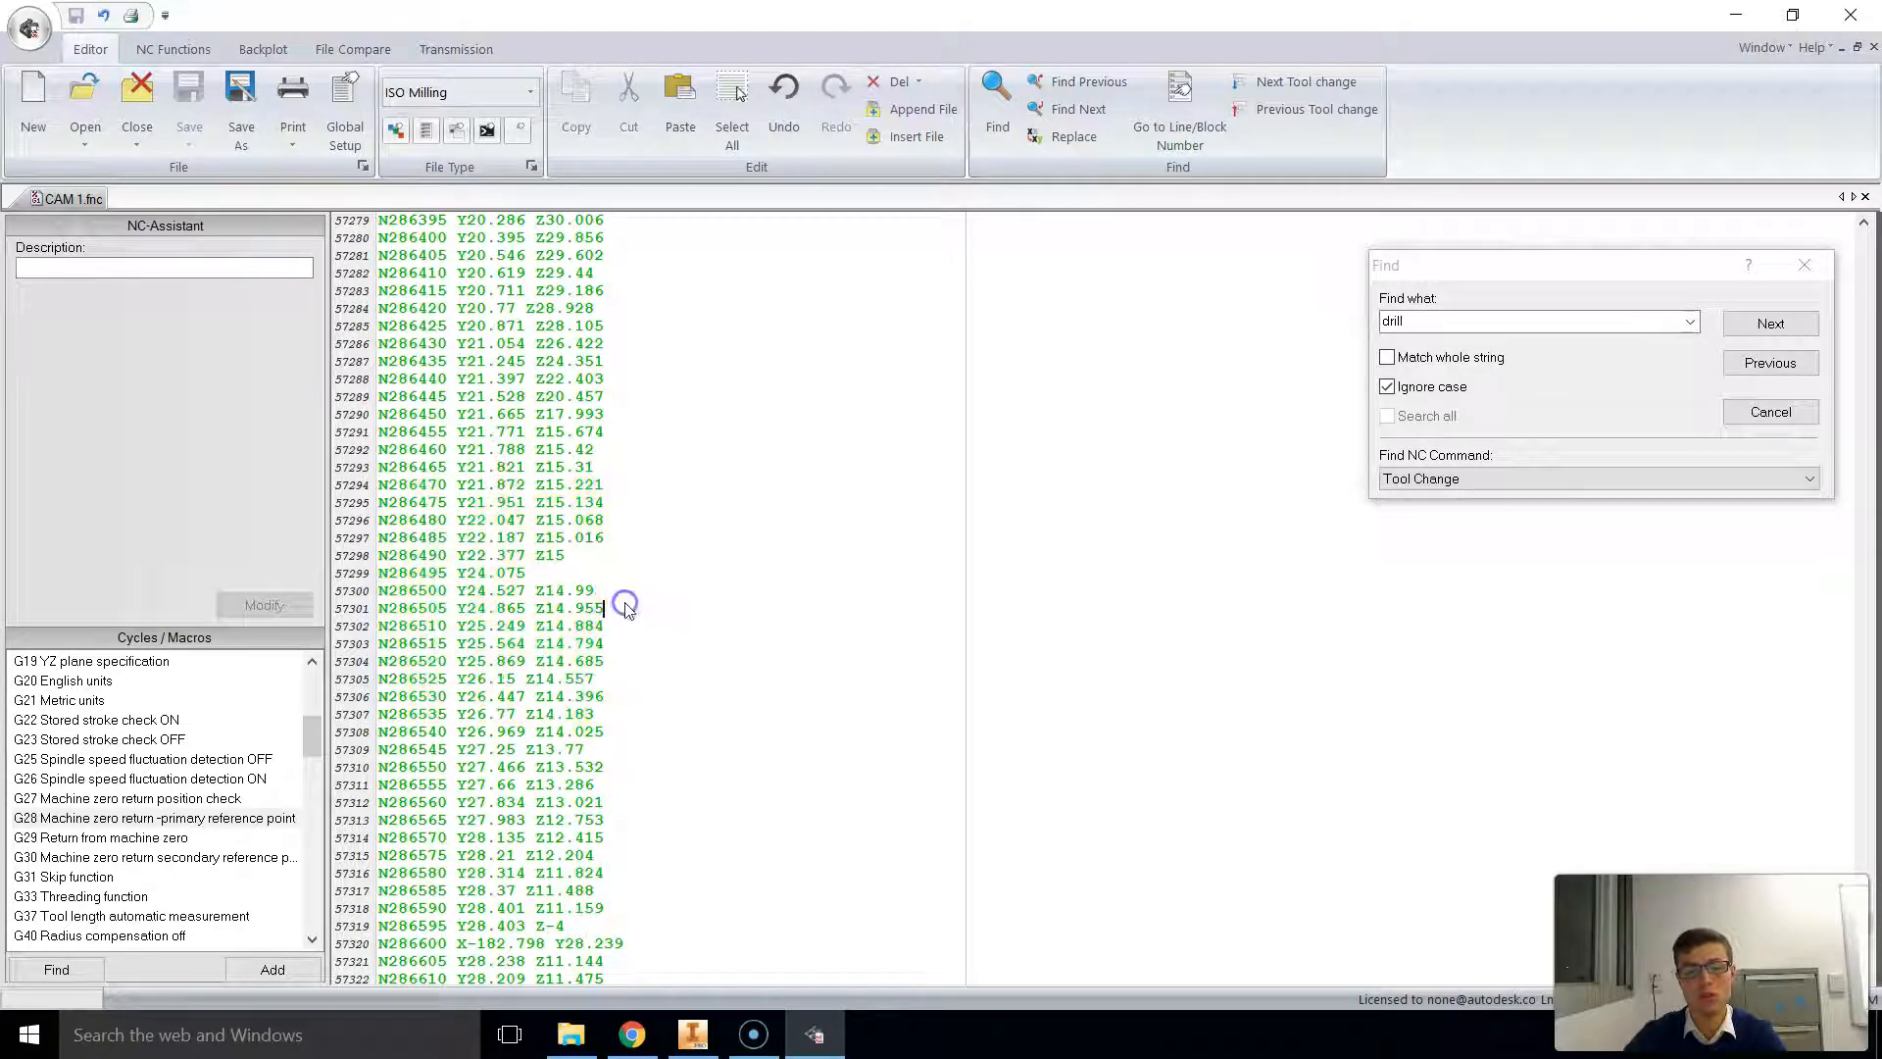